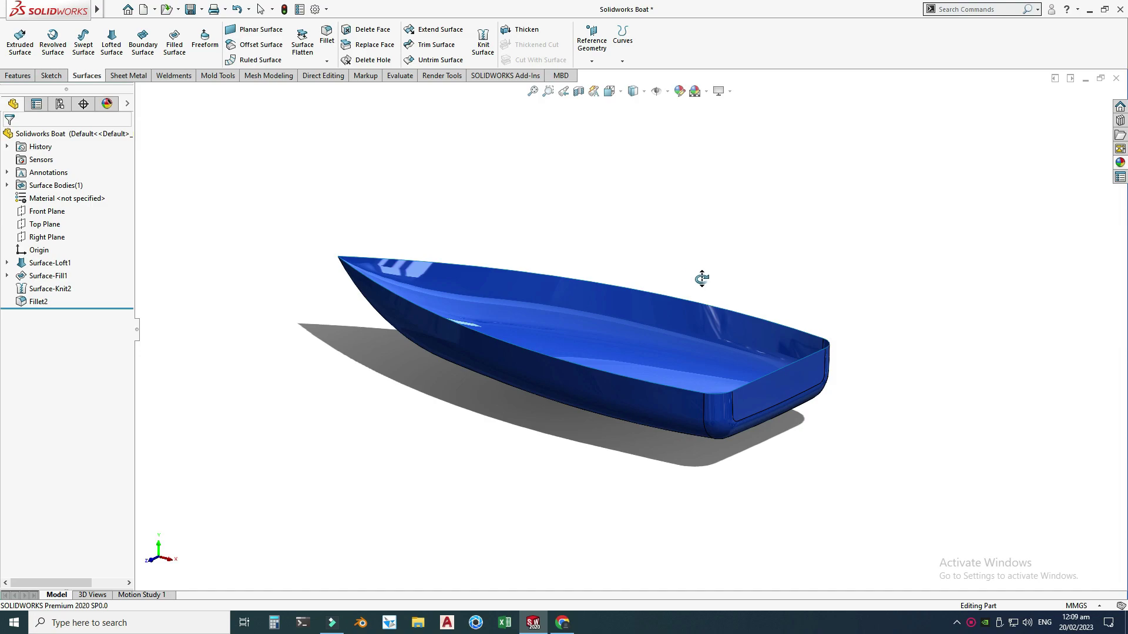
- Orbit the finished blue hull to a low stern view
middle_click_drag(725, 284, 707, 260)
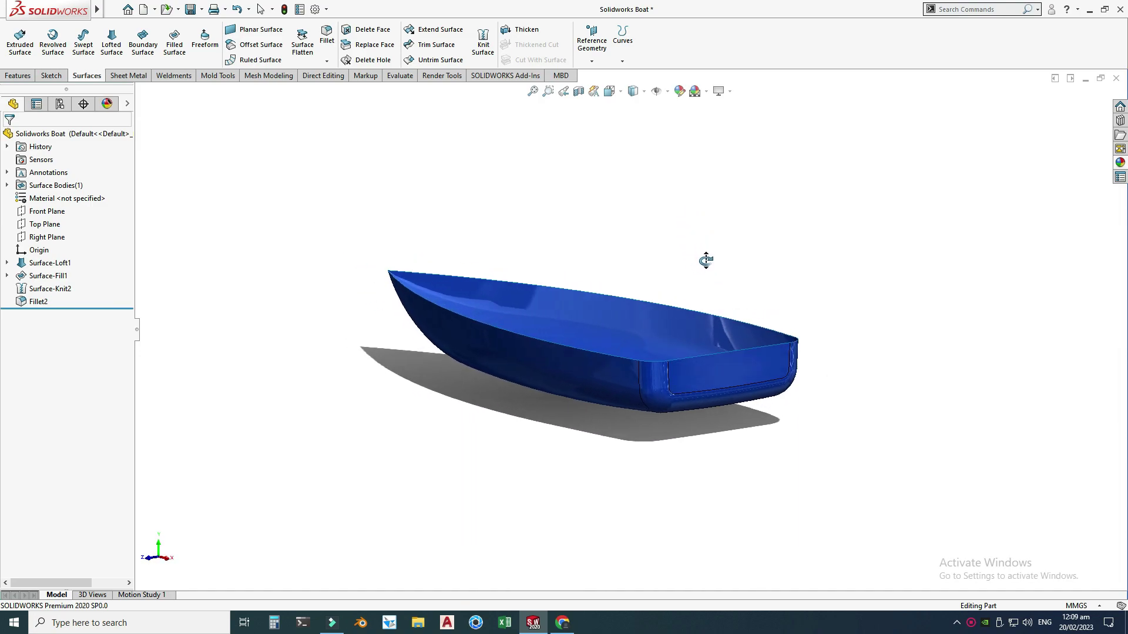
- Create a new document from the Part template
left_click(155, 9)
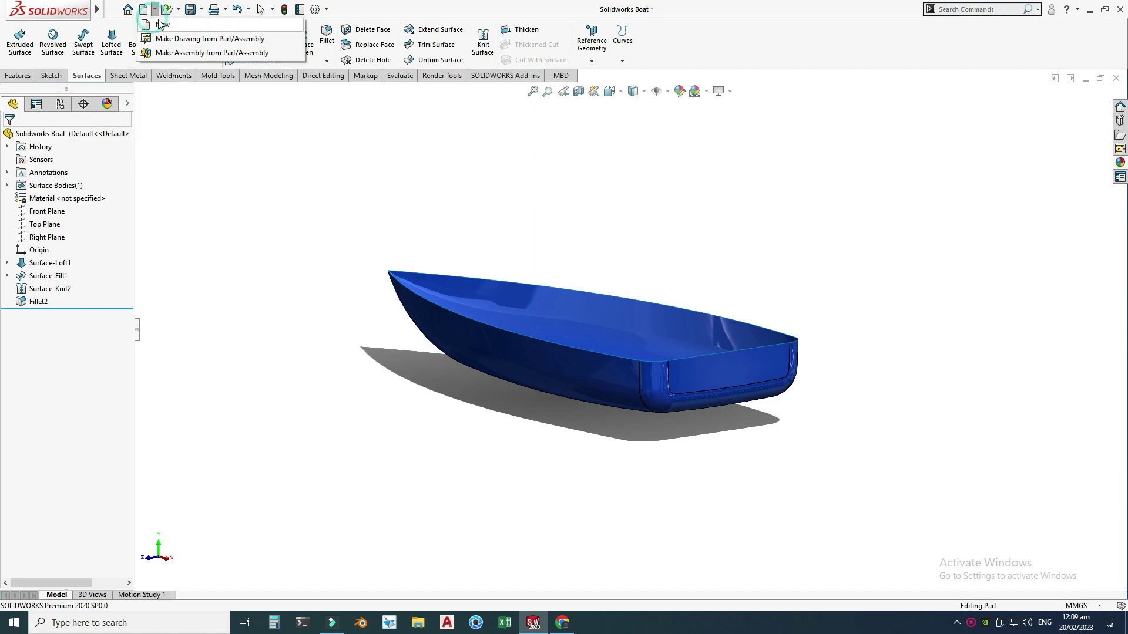
left_click(161, 24)
left_click(56, 88)
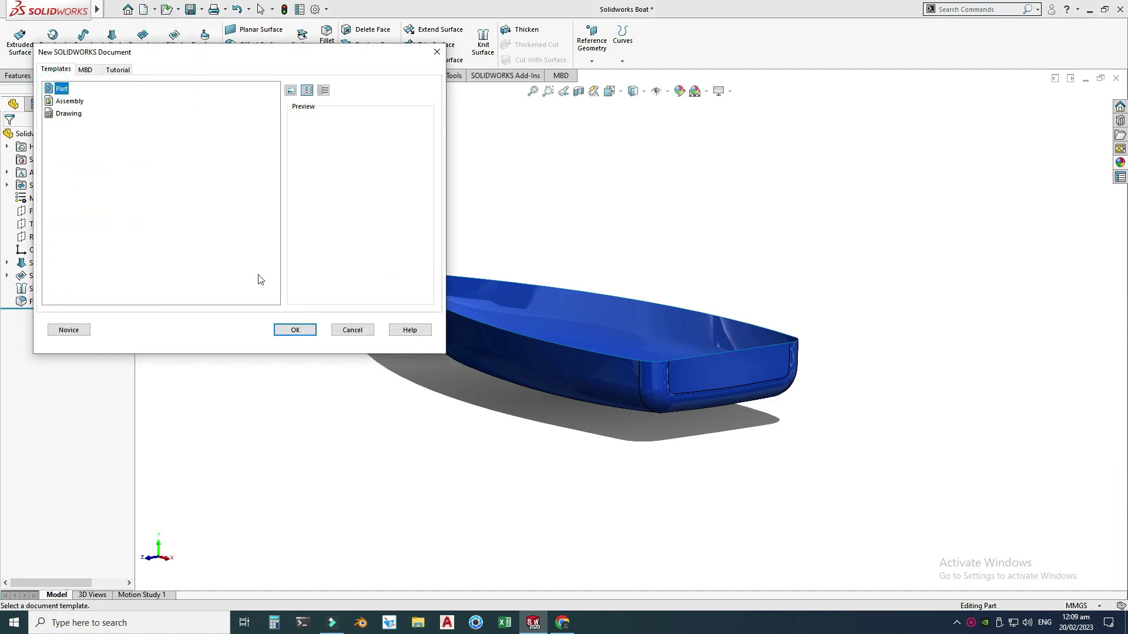
left_click(292, 329)
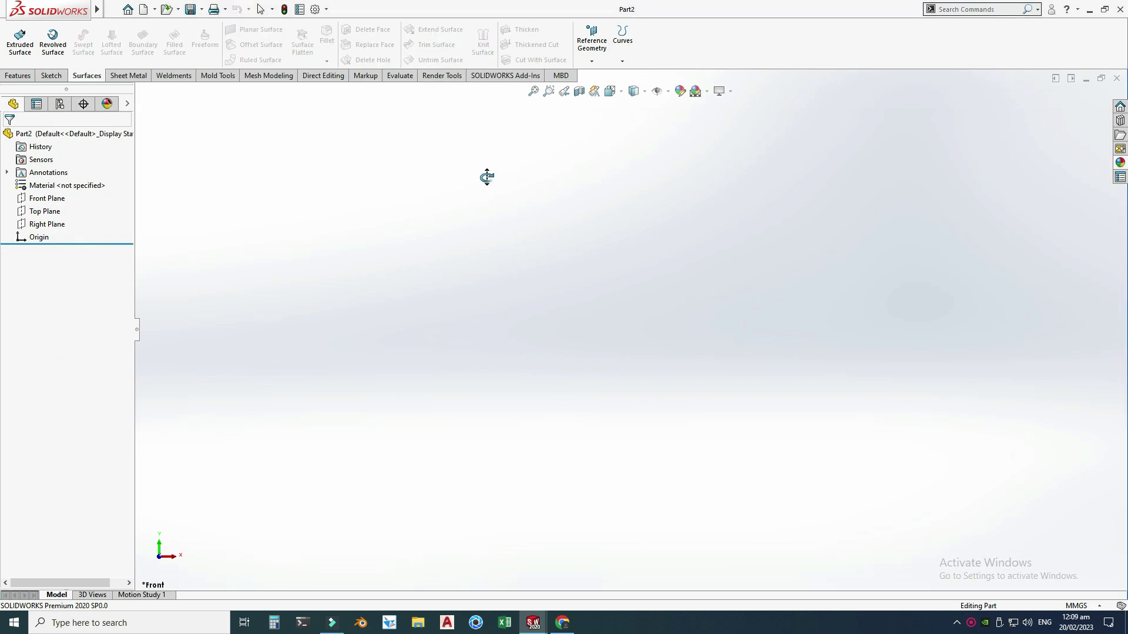
- Apply the Plain White scene and keep MMGS units for Part2
left_click(708, 92)
left_click(723, 33)
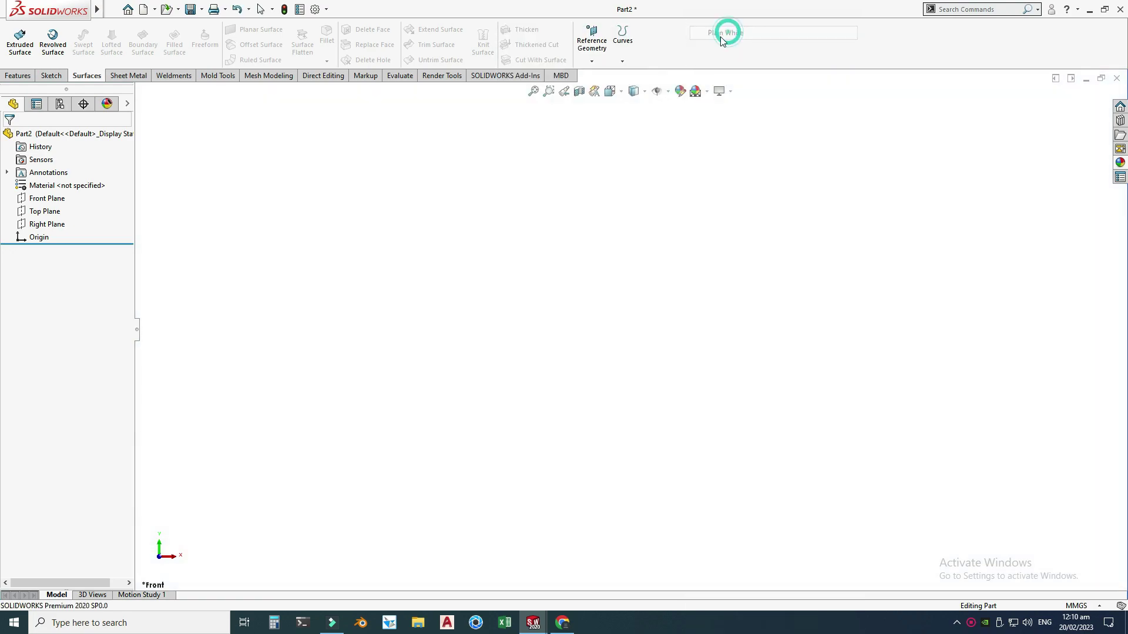
left_click(1074, 604)
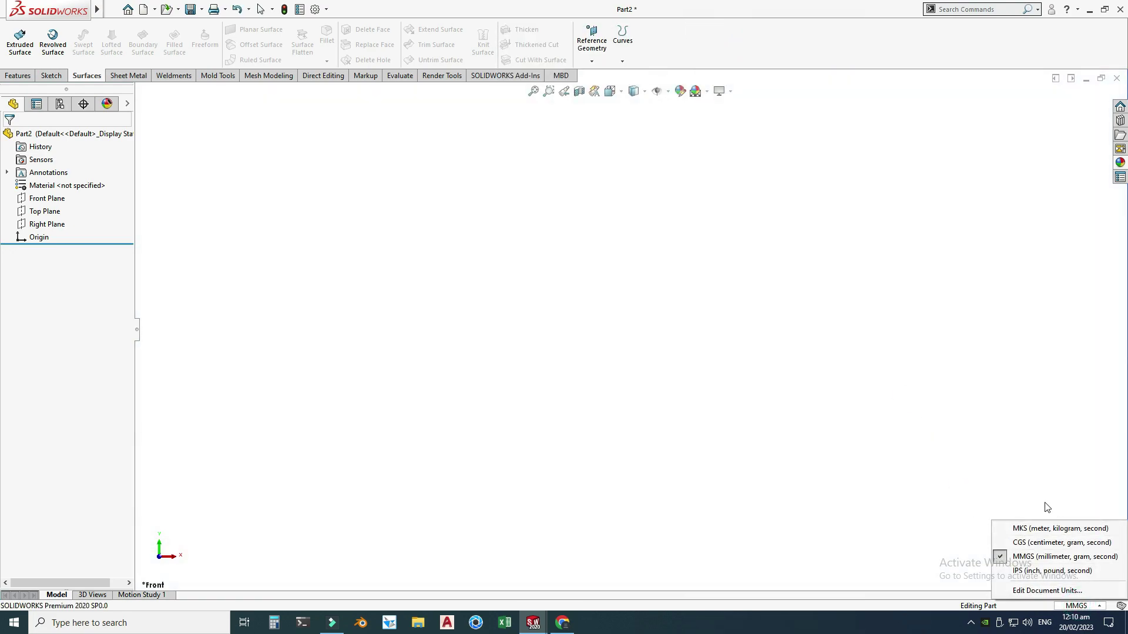
left_click(921, 350)
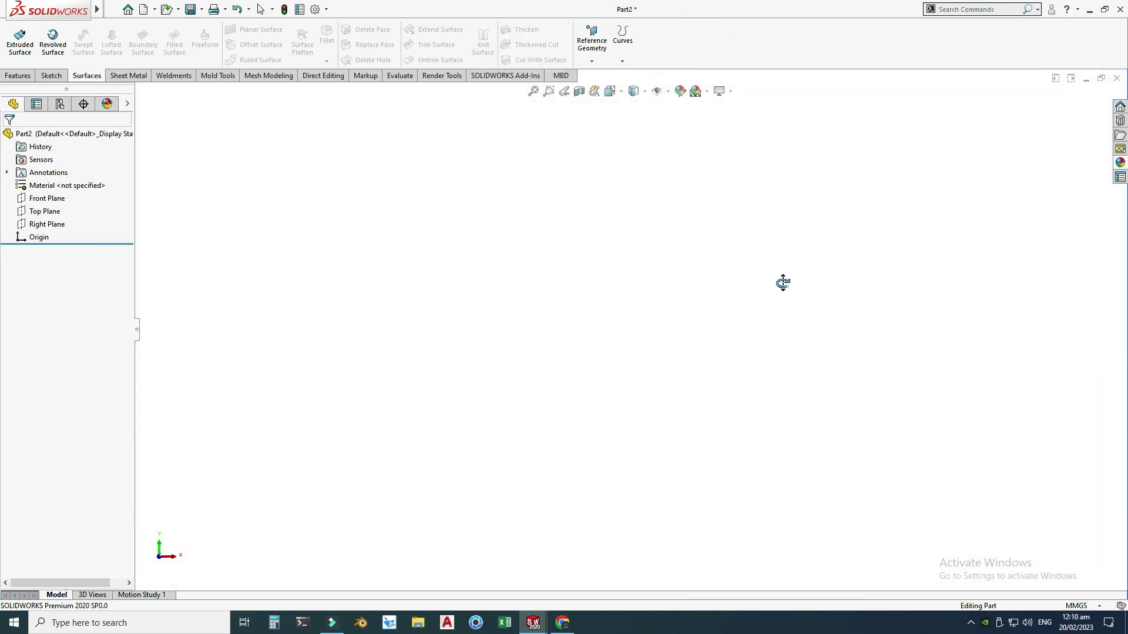
key("Escape")
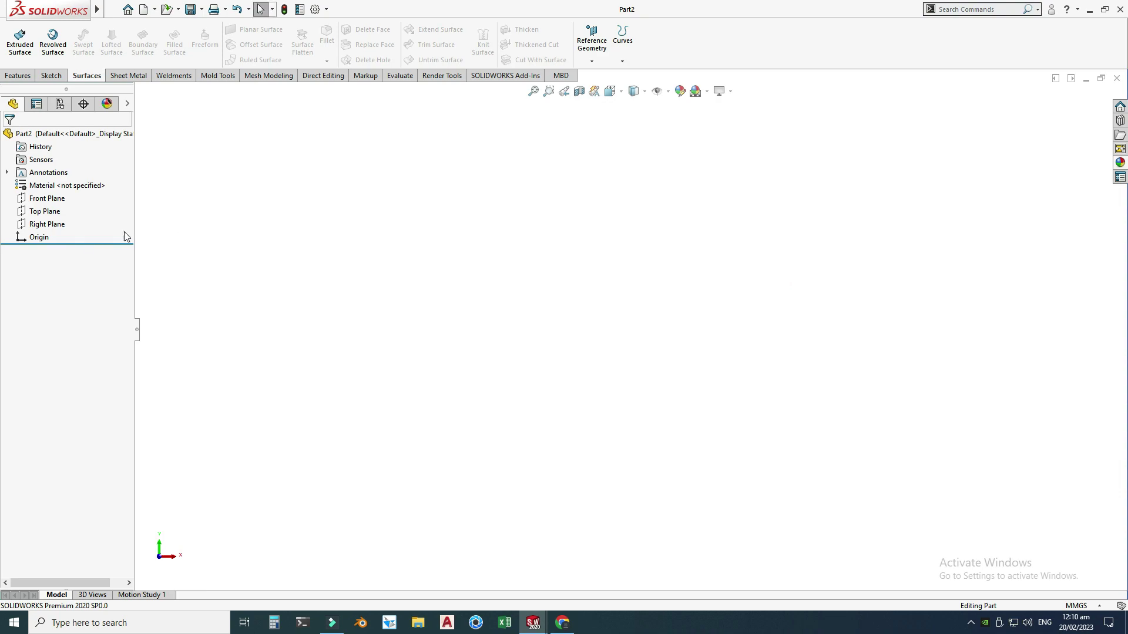
- Sketch on the Top Plane with a vertical midpoint line centred on the origin
left_click(51, 213)
left_click(61, 193)
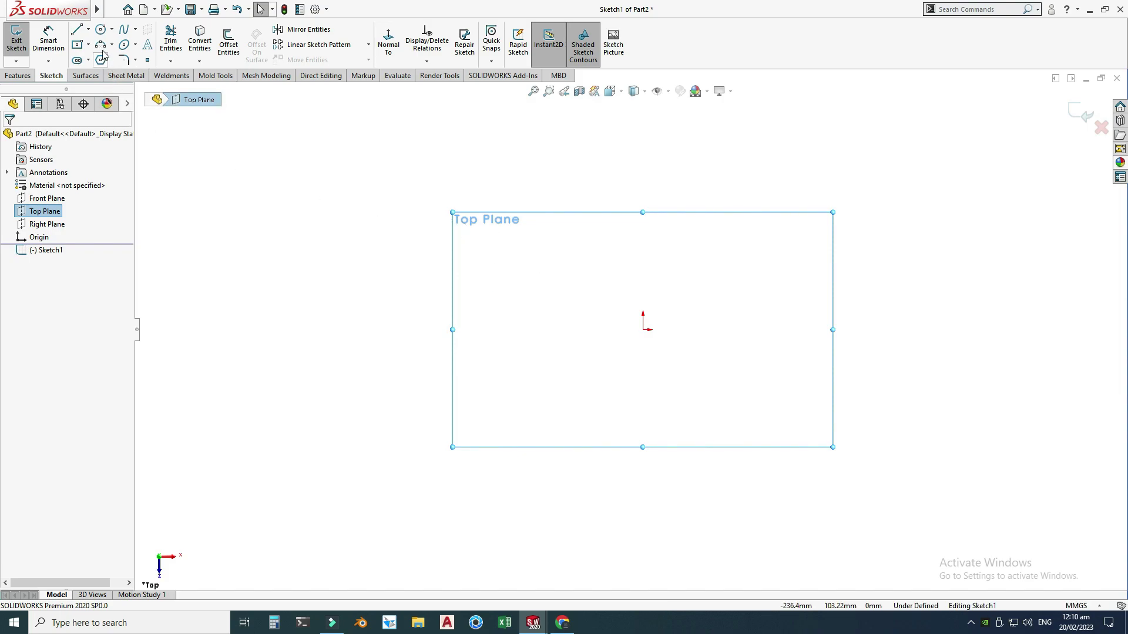
left_click(88, 30)
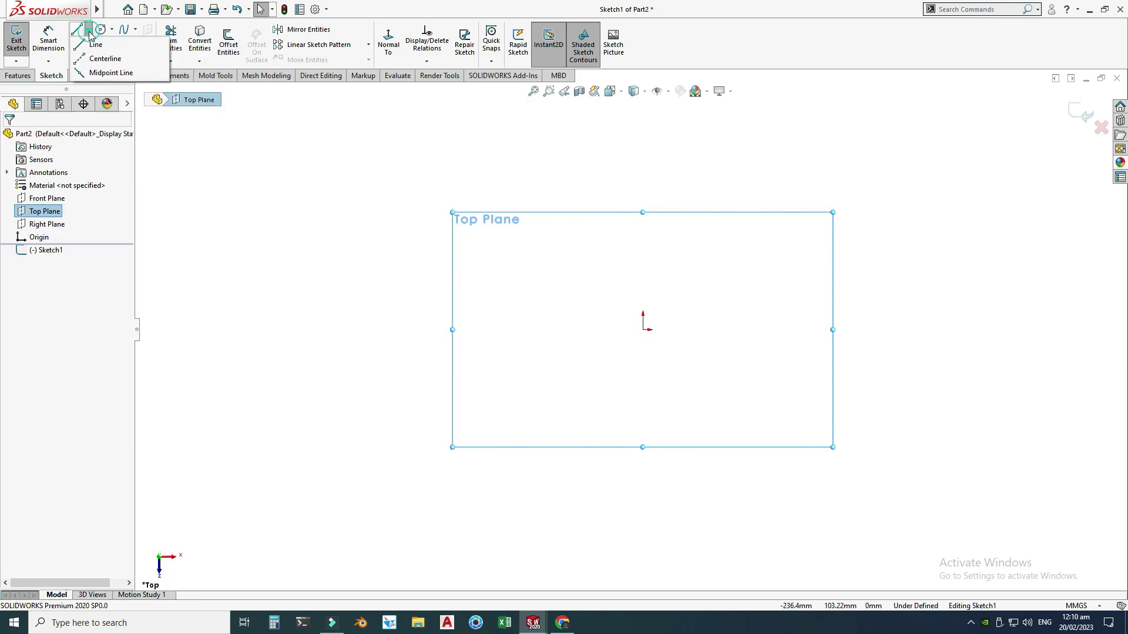
left_click(109, 70)
left_click(643, 330)
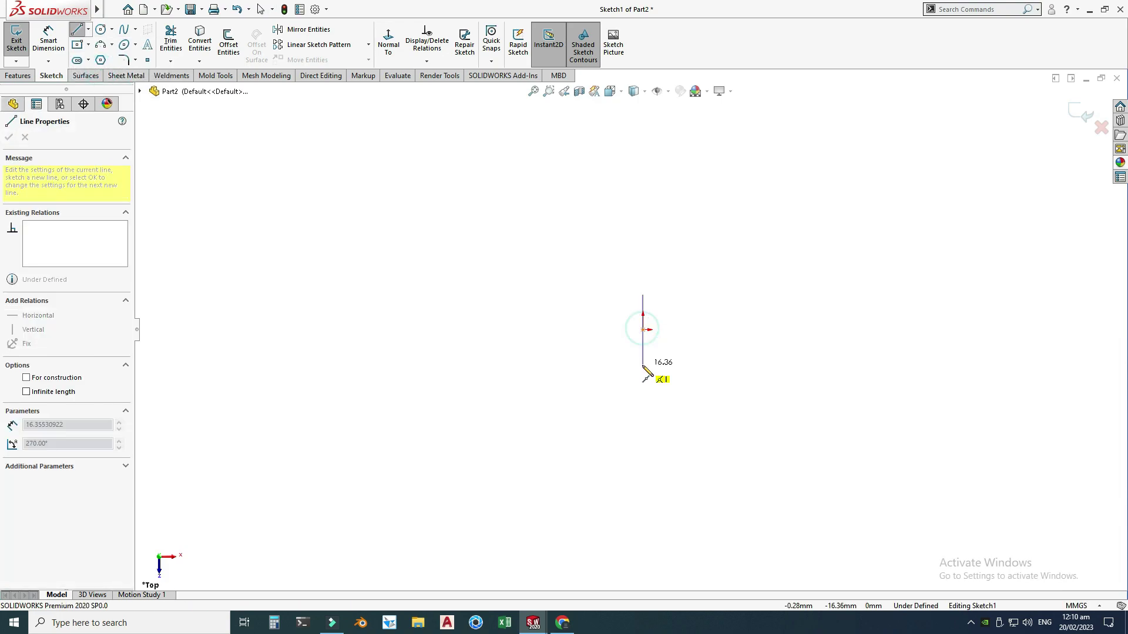
left_click(643, 368)
key("Escape")
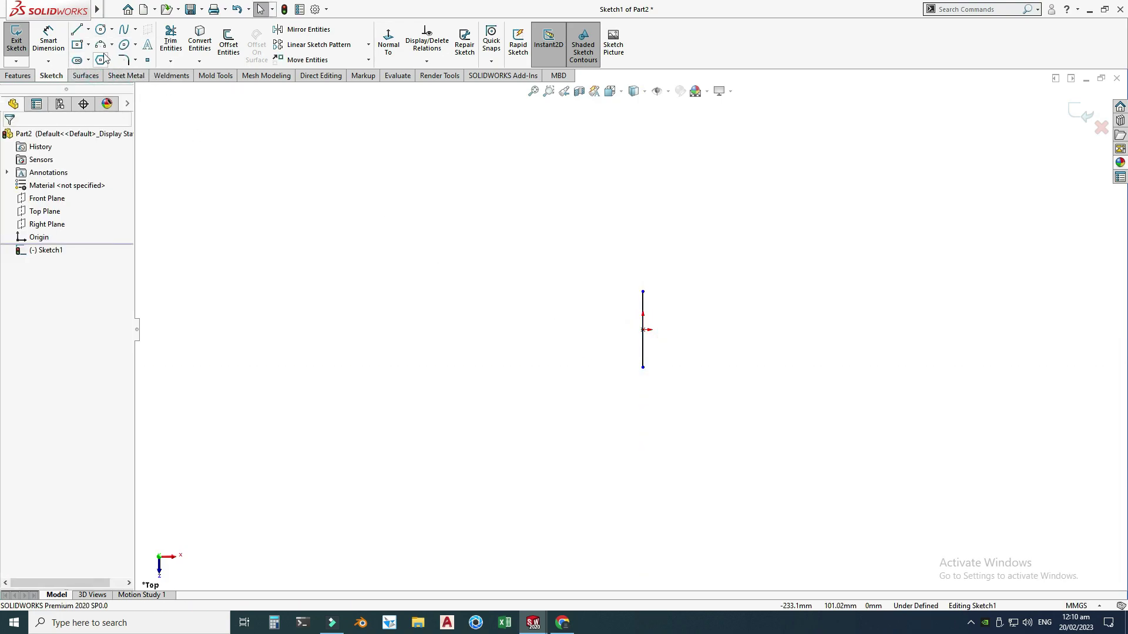
- Draw a horizontal centreline leftward from the line's midpoint and attach its end to the origin
left_click(88, 30)
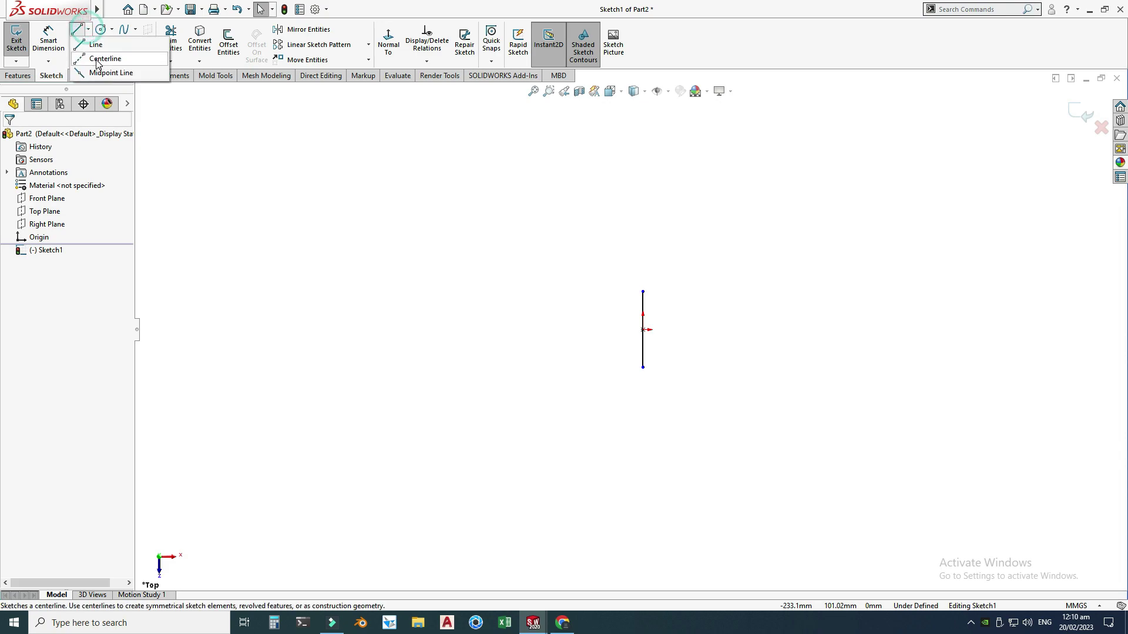
left_click(107, 57)
left_click(642, 330)
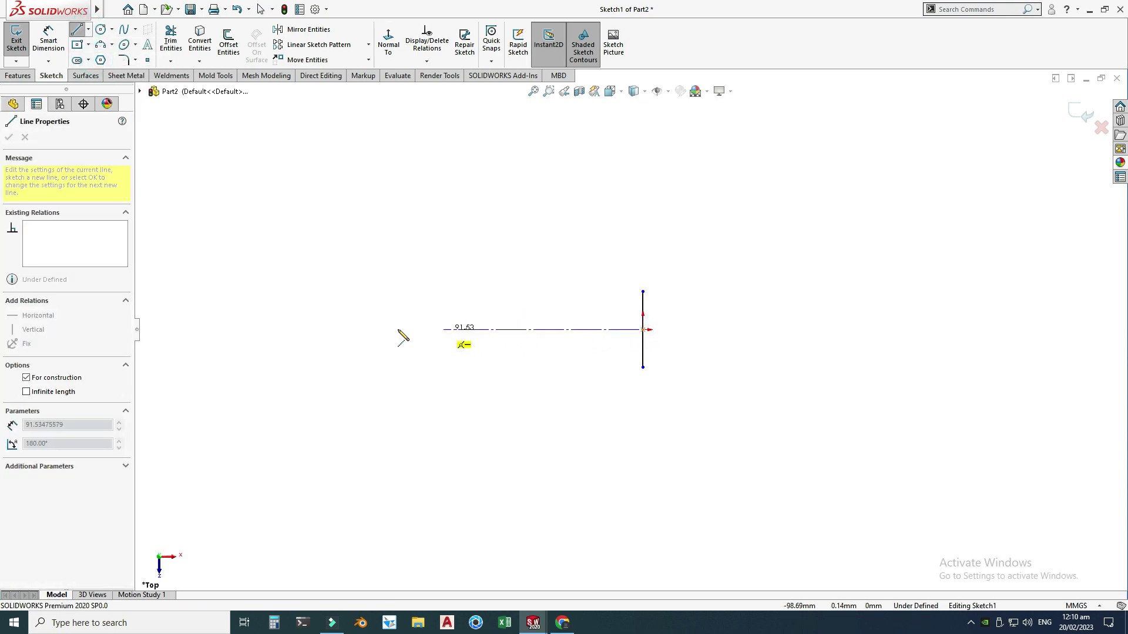
left_click(365, 329)
key("Escape")
scroll(632, 311, "down", 3)
scroll(646, 346, "down", 1)
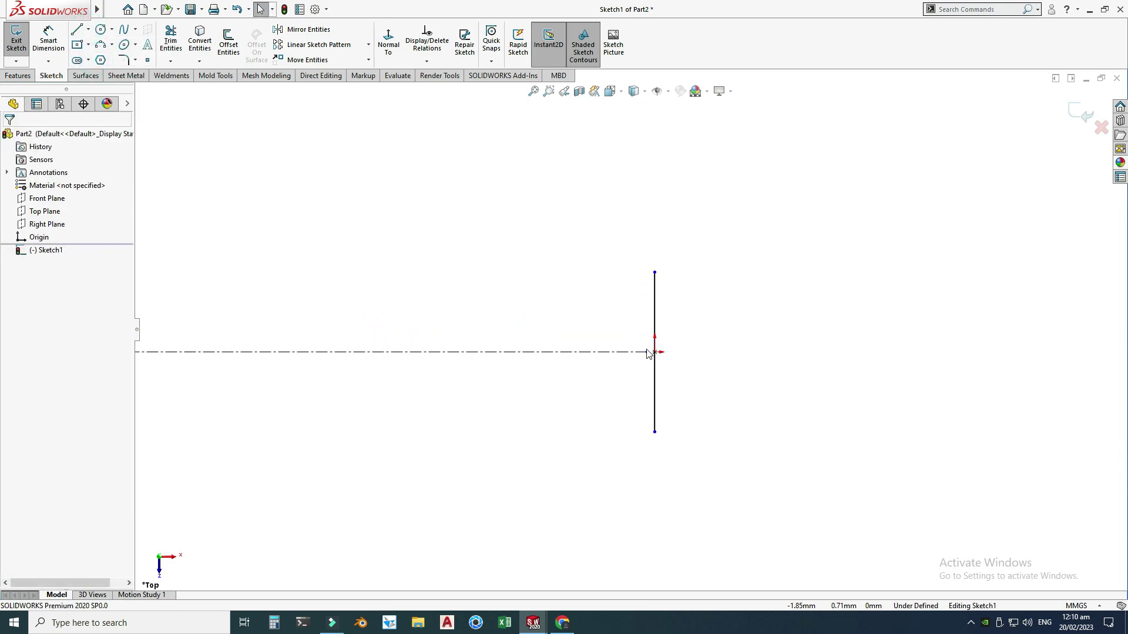
left_click_drag(648, 353, 655, 353)
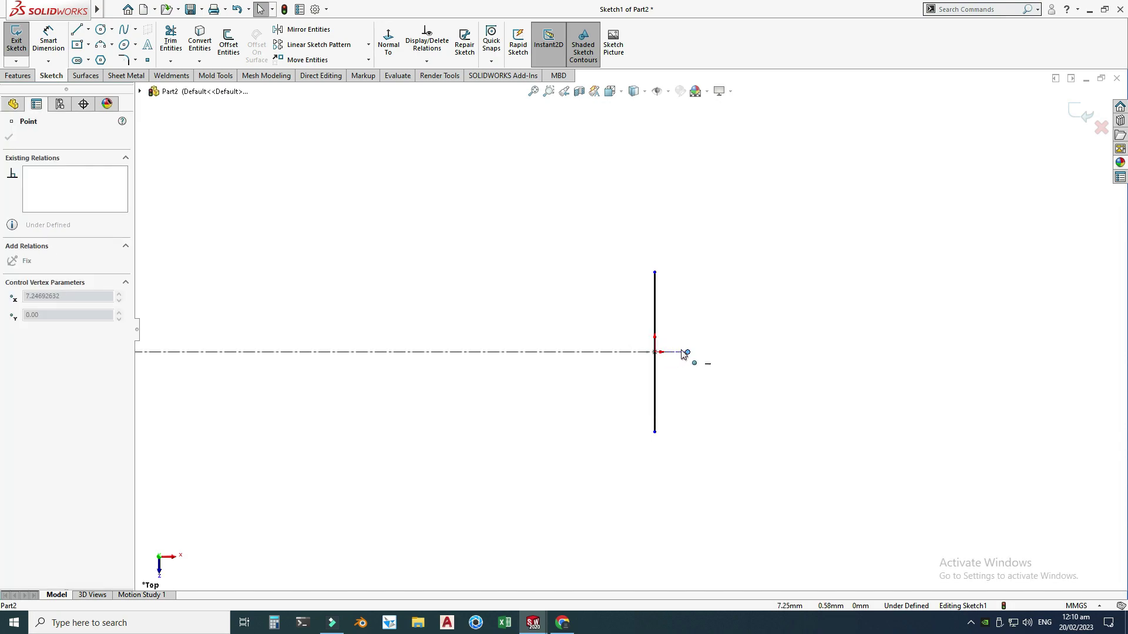
scroll(625, 329, "up", 3)
key("Escape")
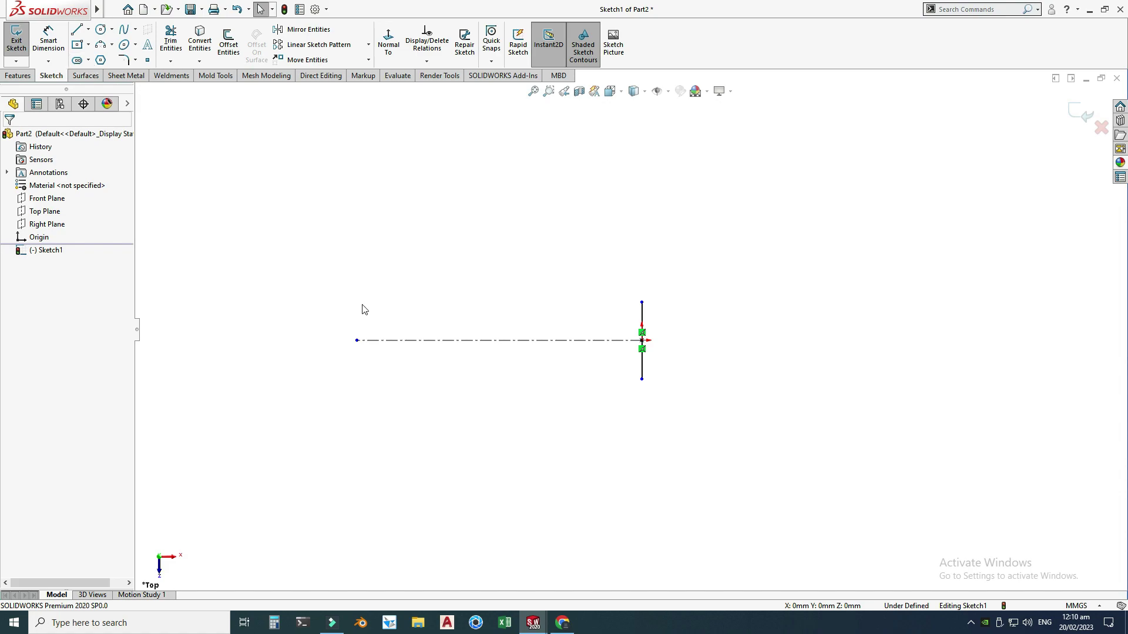
scroll(406, 352, "down", 2)
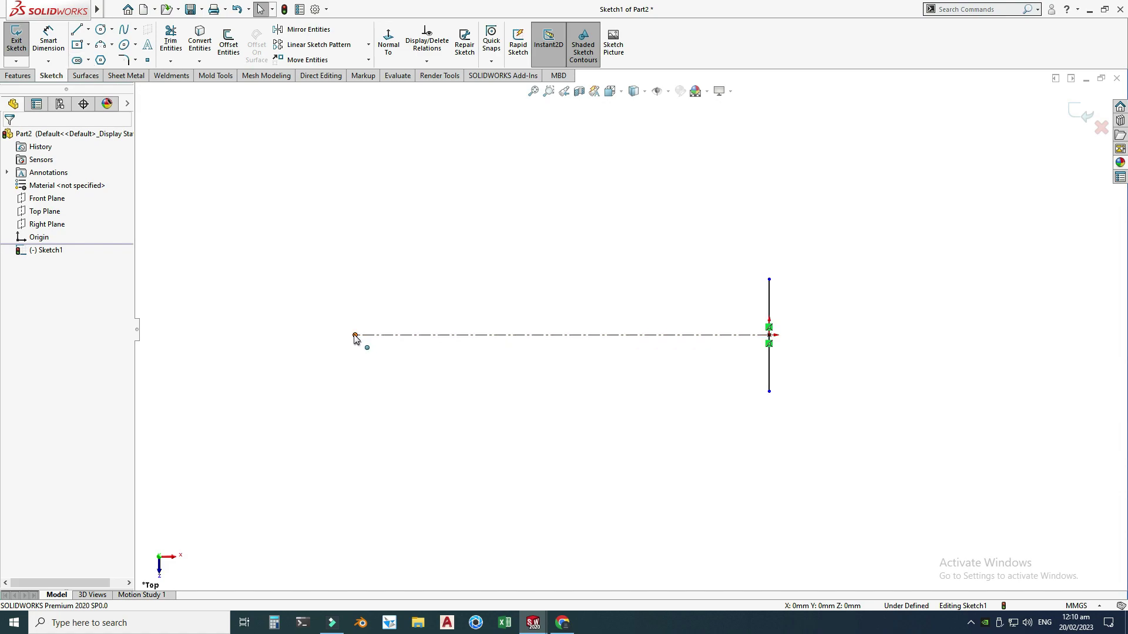
- Draw a gently curved three-point arc from the centreline's left end to the vertical line's top
left_click(112, 45)
left_click(133, 89)
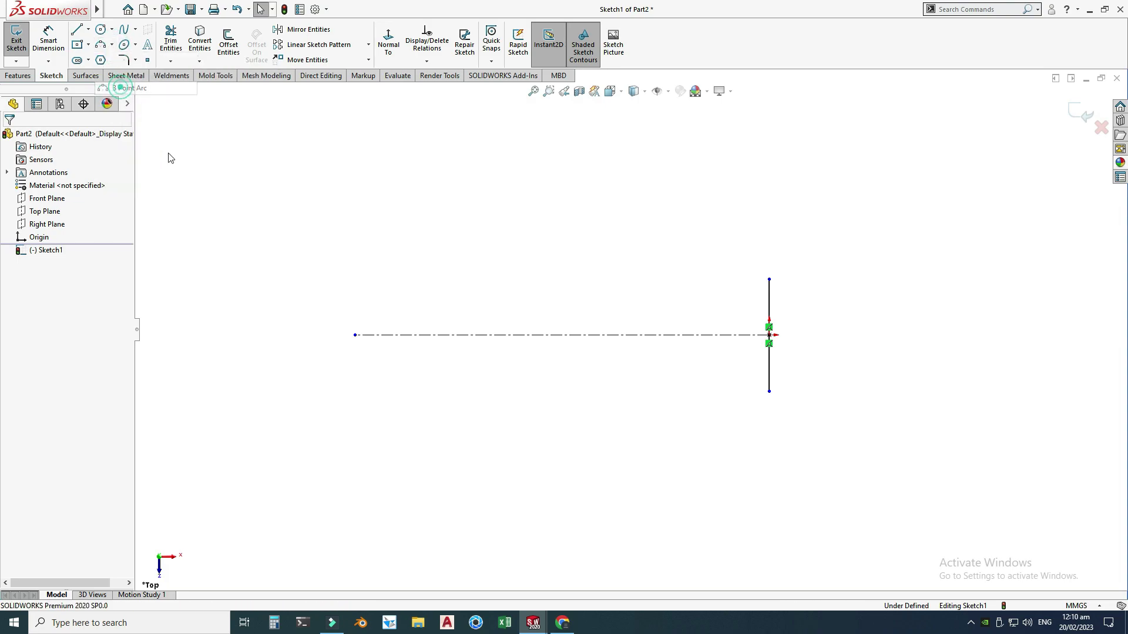
left_click(355, 334)
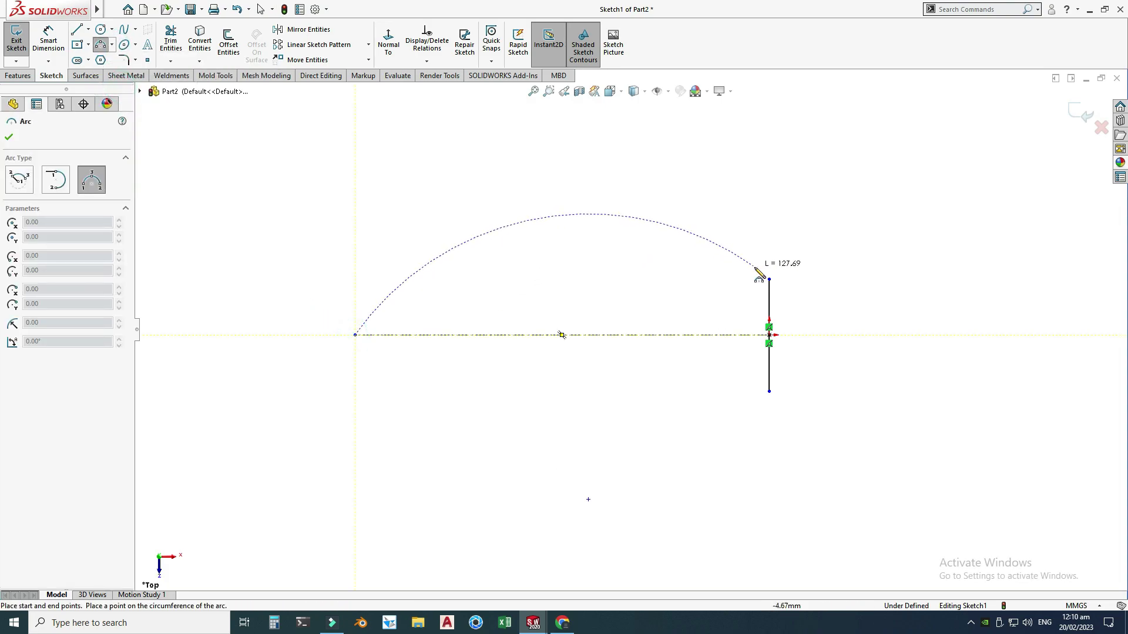
left_click(769, 280)
left_click(601, 274)
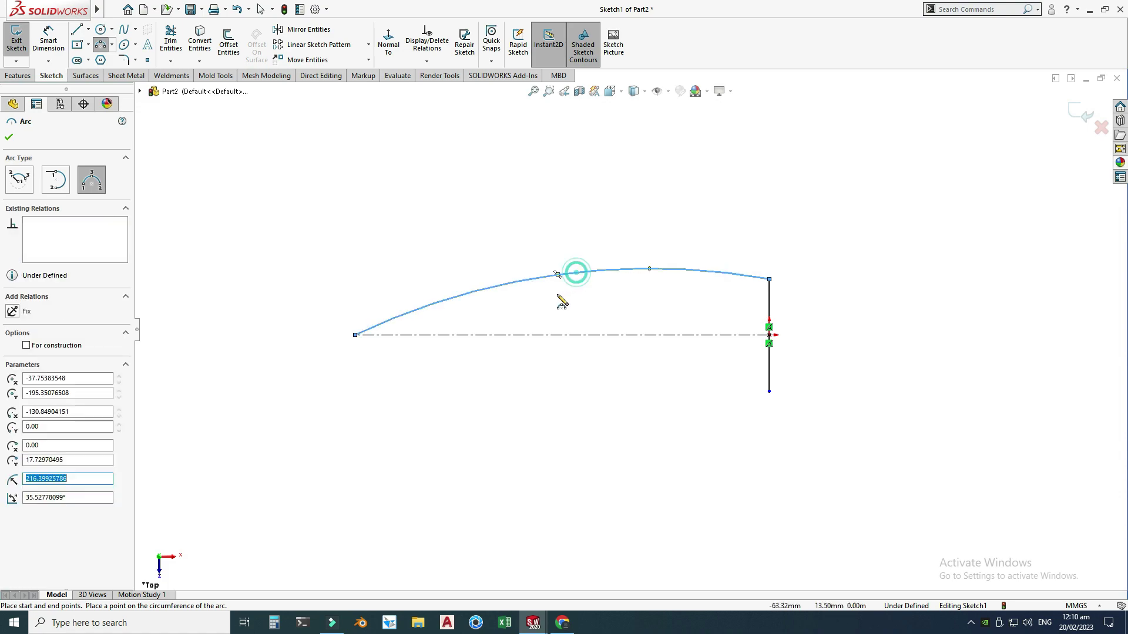
key("Escape")
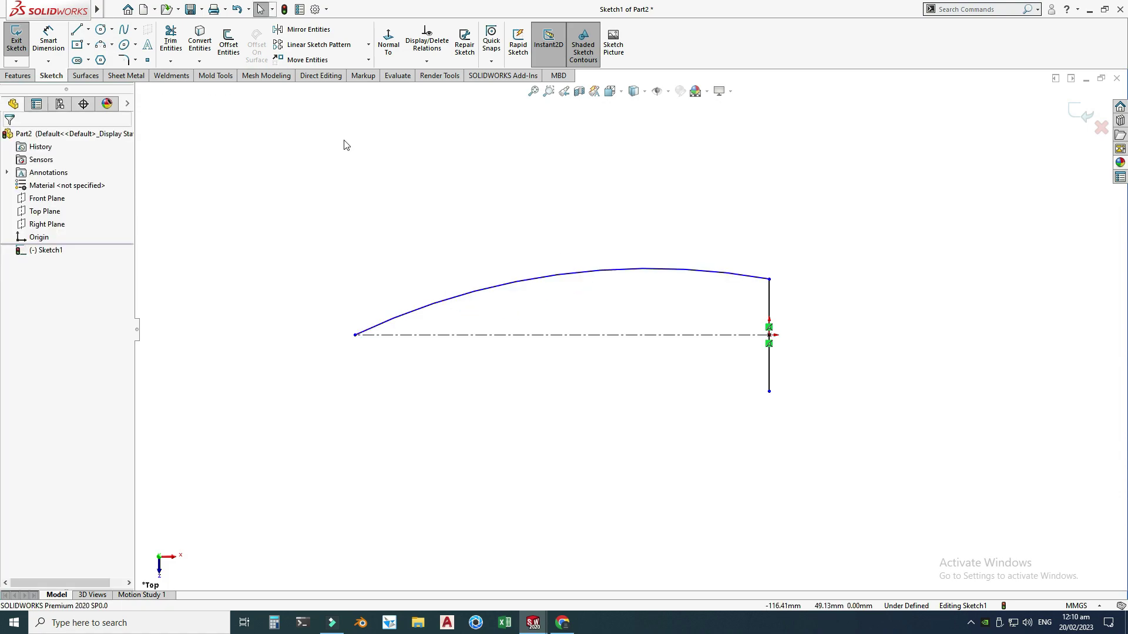
- Mirror the arc across the centreline to close the outline
left_click(306, 29)
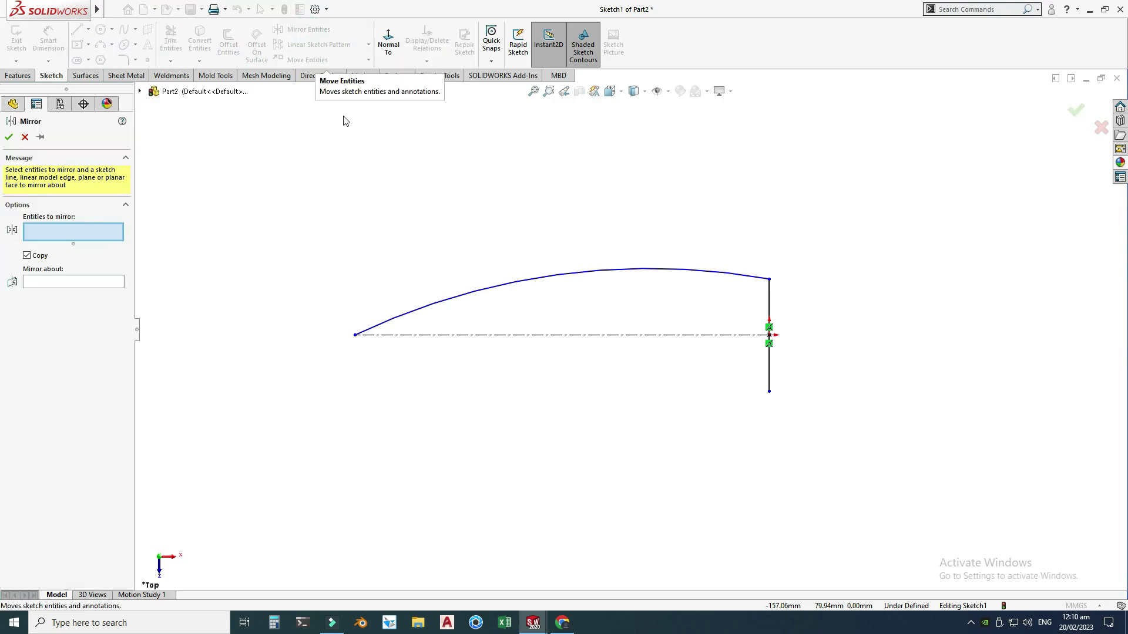
left_click(457, 295)
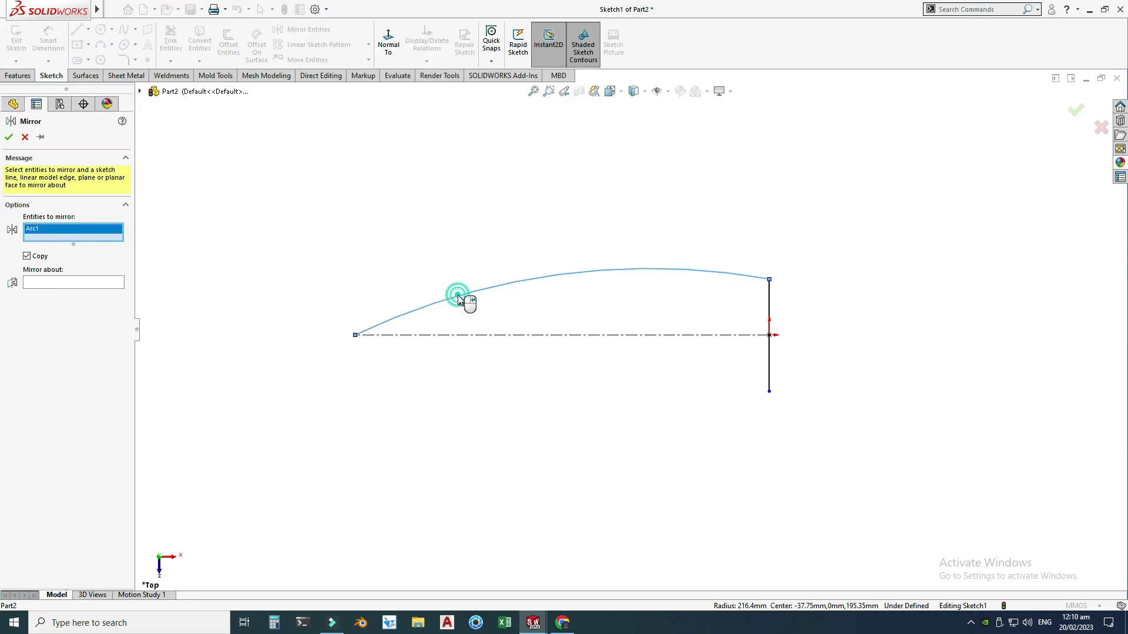
left_click(85, 284)
left_click(497, 338)
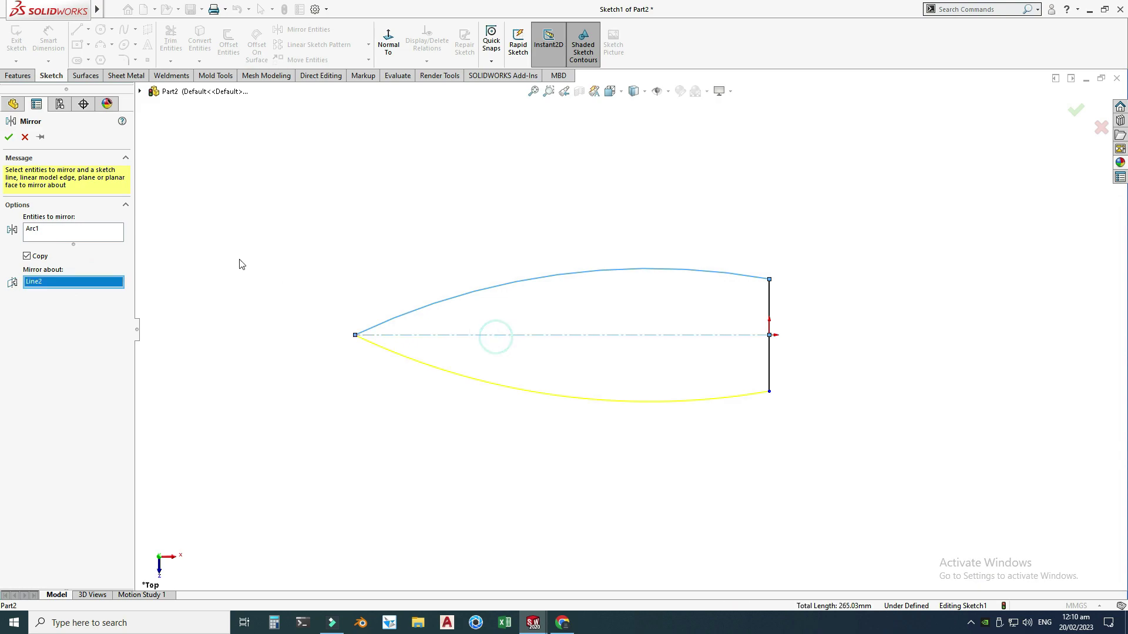
left_click(7, 137)
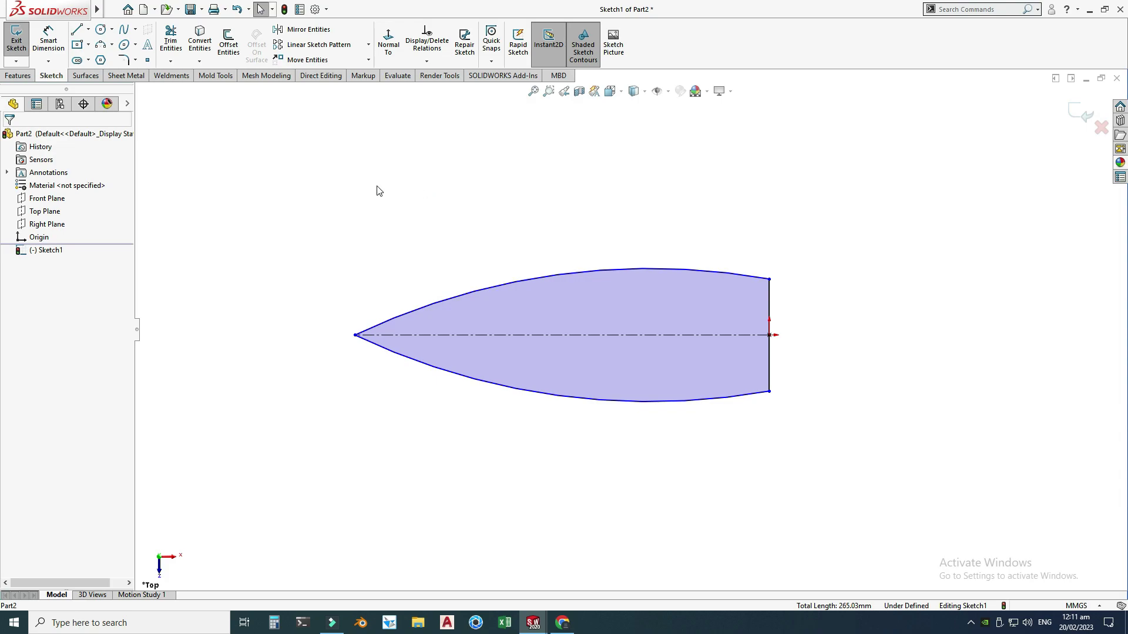
- Dimension the upper arc to R150 and the vertical stern line to 35 mm
left_click(48, 41)
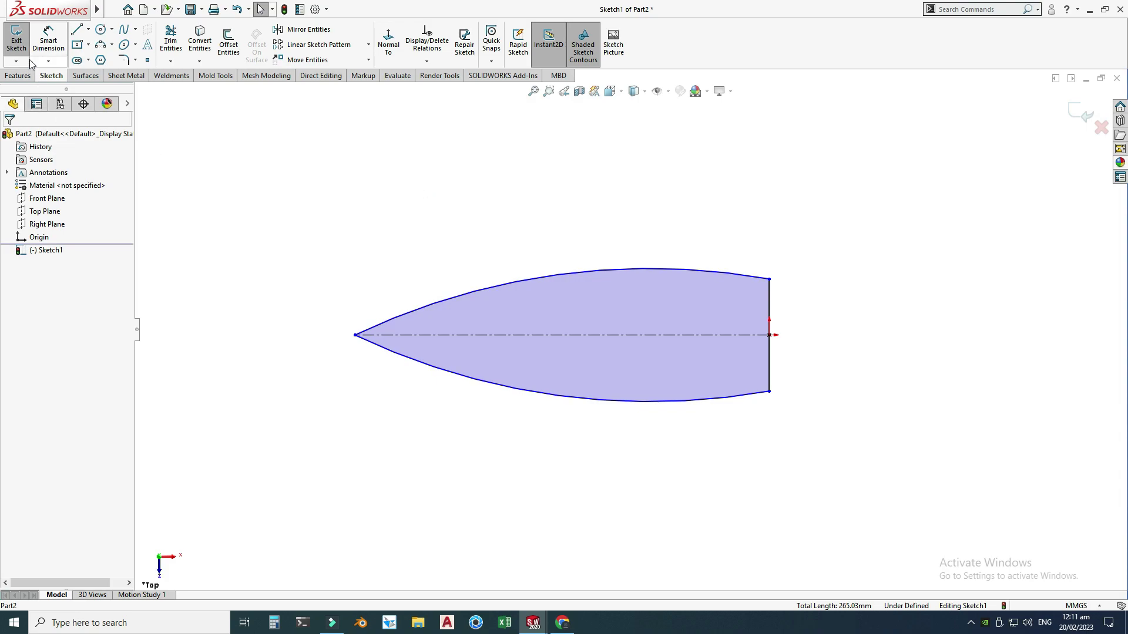
left_click(519, 284)
left_click(517, 424)
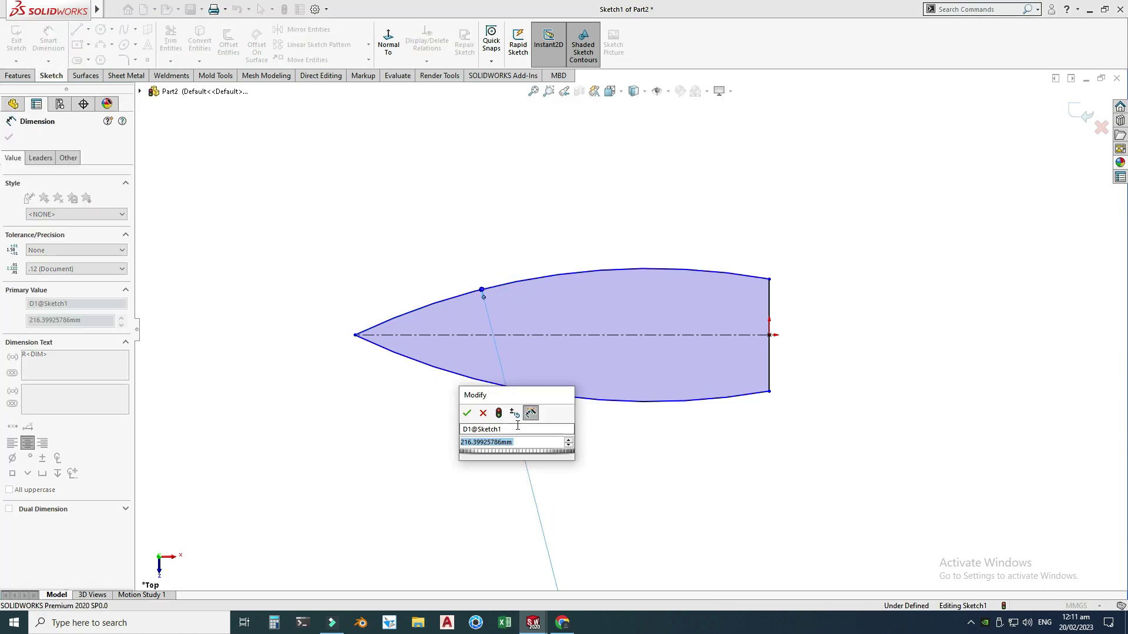
type("150")
key("Return")
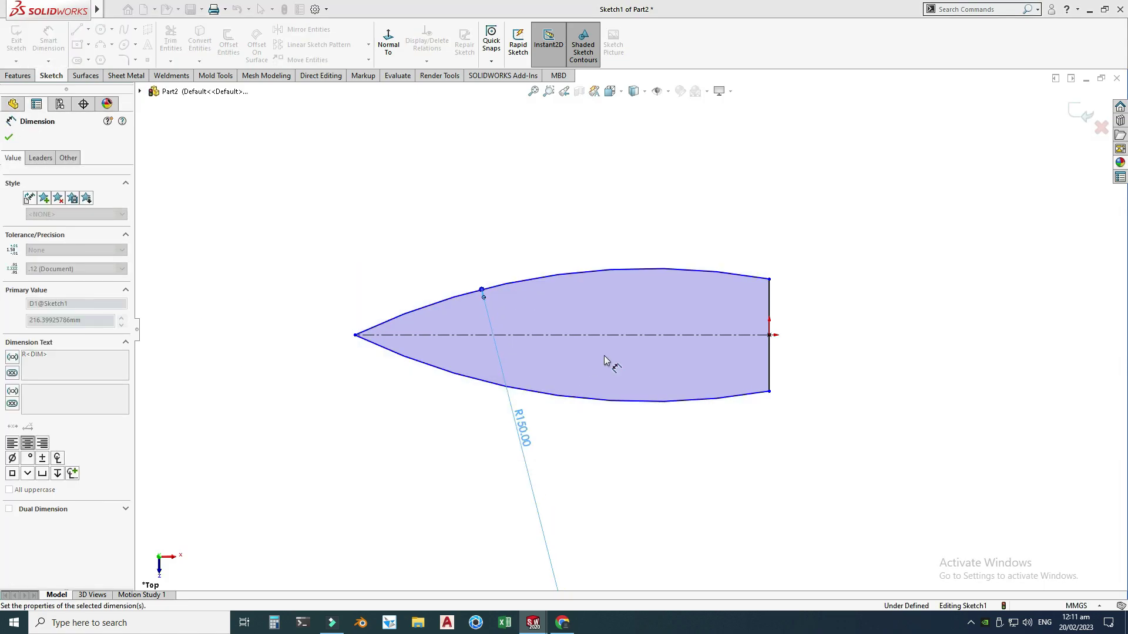
left_click(769, 365)
left_click(848, 366)
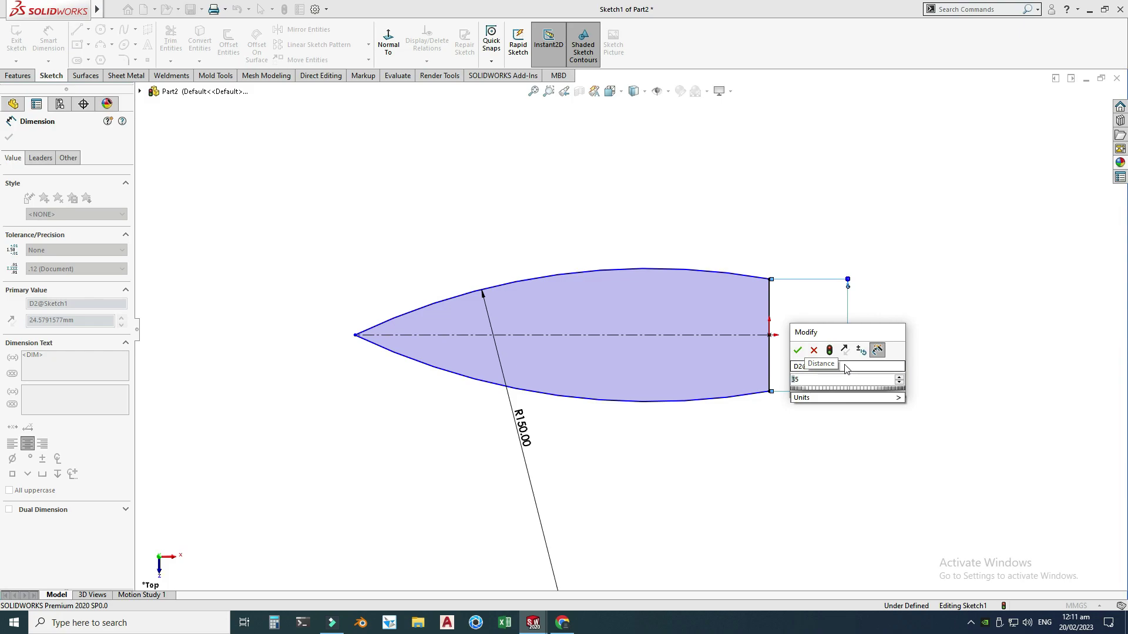
key("Escape")
key("Escape")
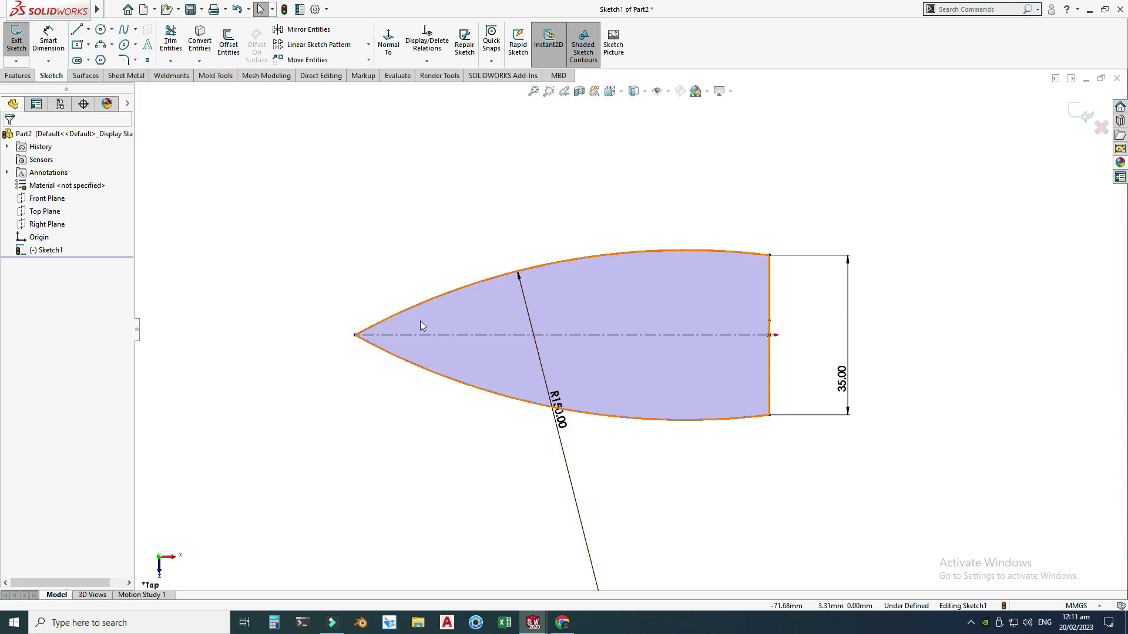
- Add a 100 mm overall length dimension from the bow tip to the stern
key("d")
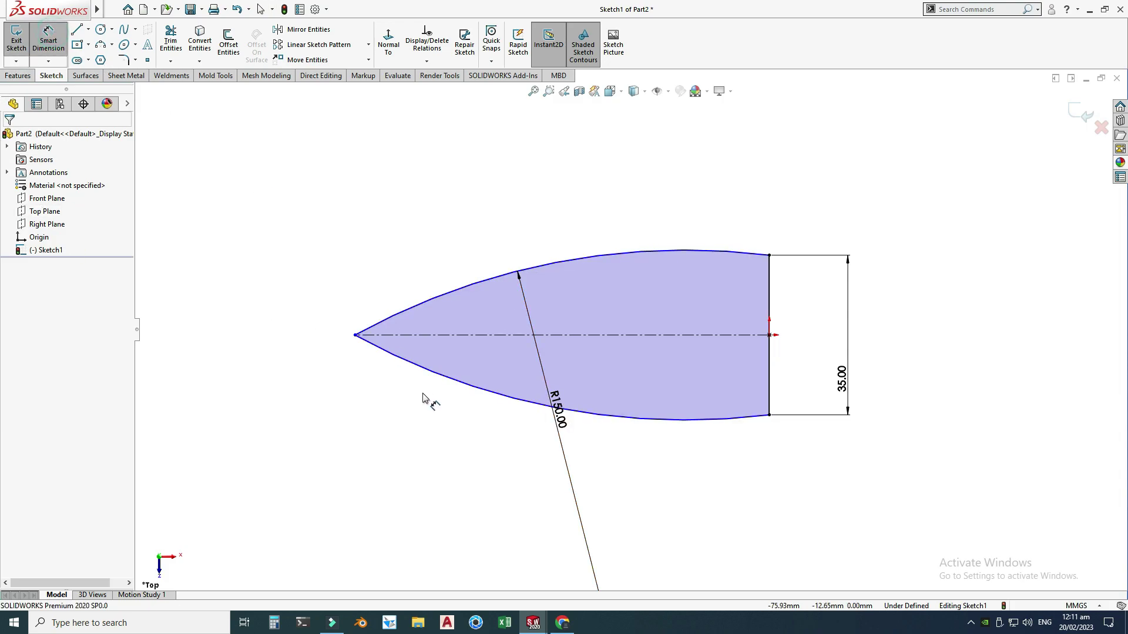
left_click(355, 335)
left_click(770, 335)
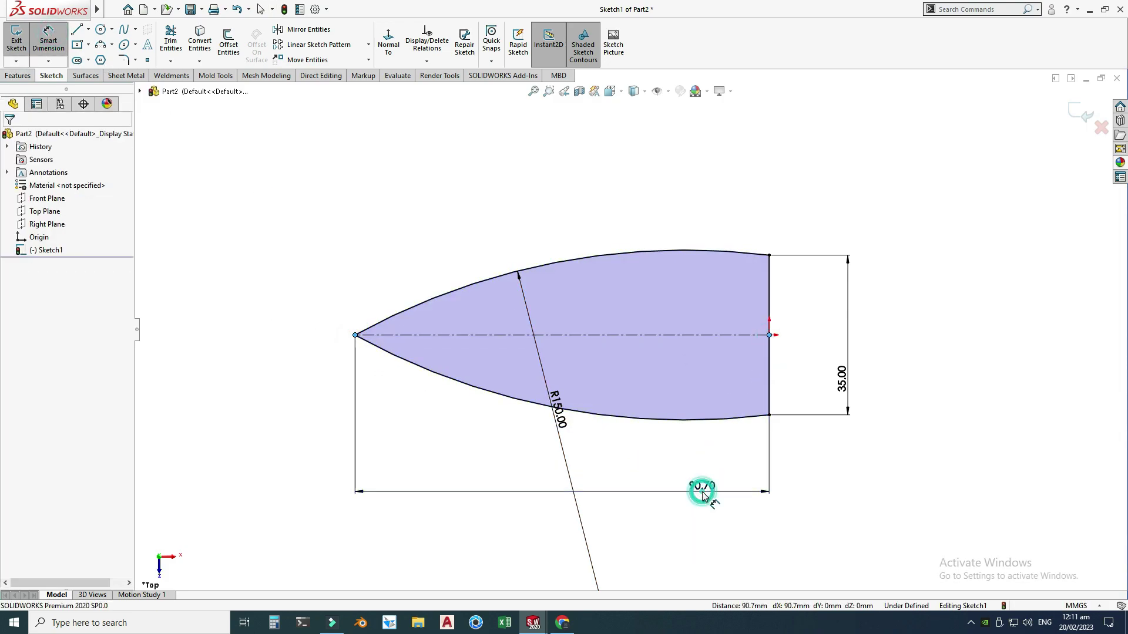
left_click(700, 492)
type("100")
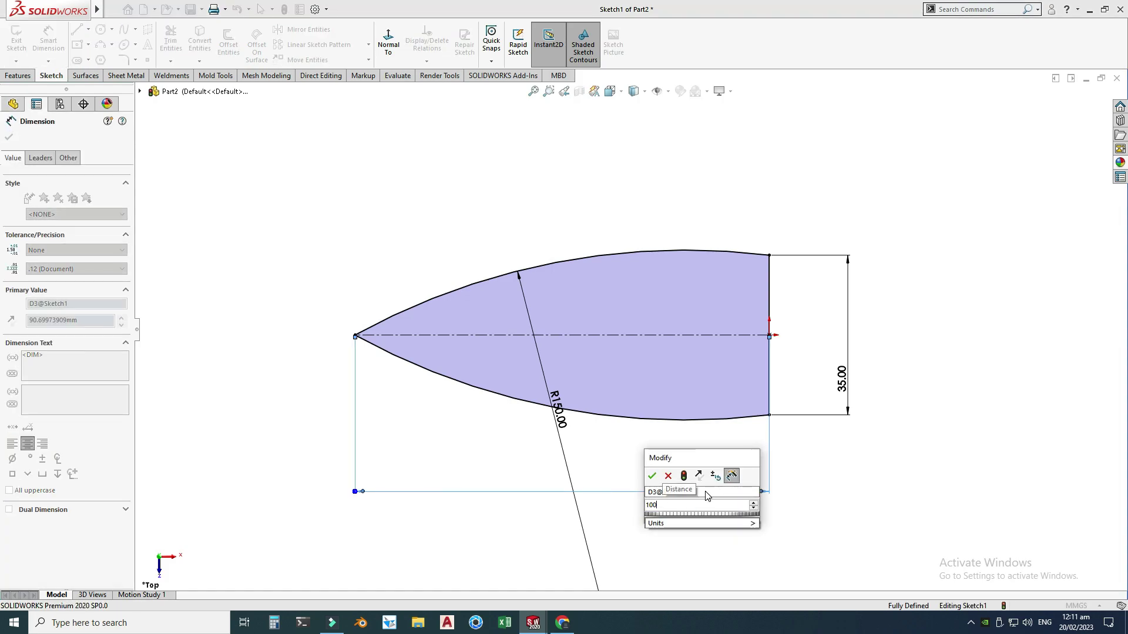
key("Return")
left_click(535, 204)
key("Escape")
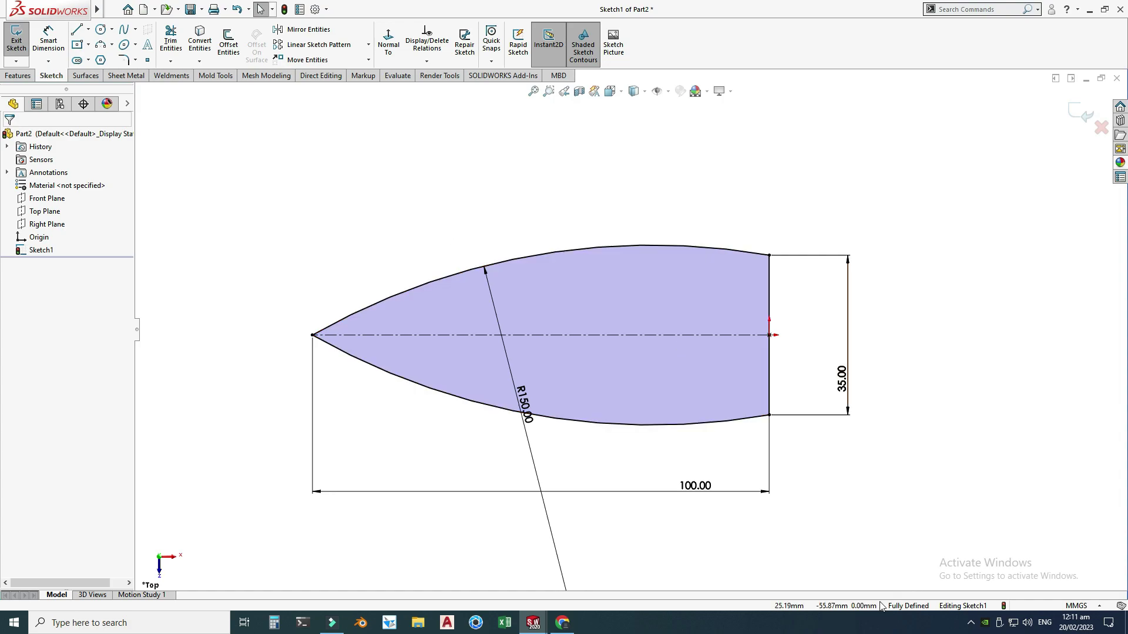
- Exit Sketch1 and orbit the outline into an oblique 3D view
left_click(1084, 119)
right_click(928, 145)
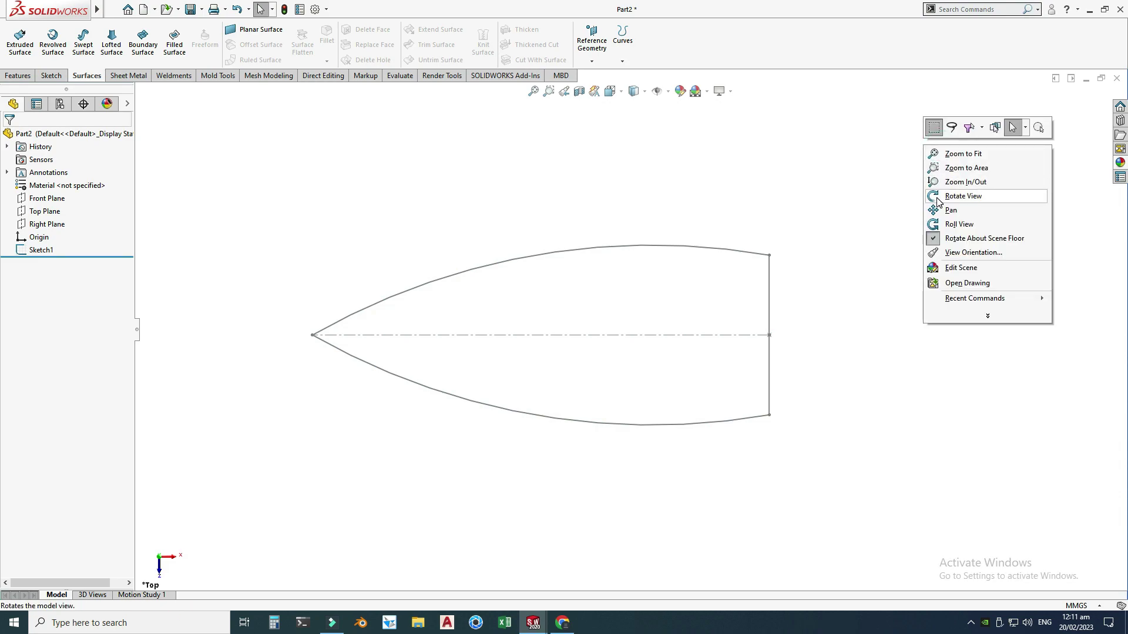
left_click(963, 196)
left_click_drag(588, 411, 549, 262)
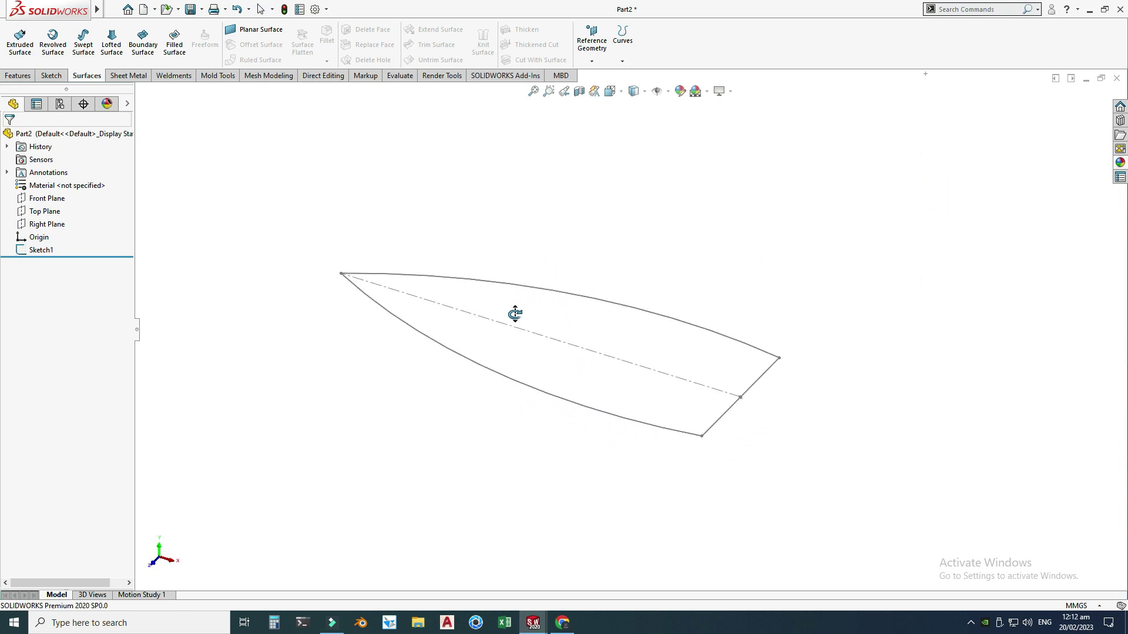
- Start Sketch2 on the Right Plane, ready to draw straight lines
key("Escape")
left_click(58, 226)
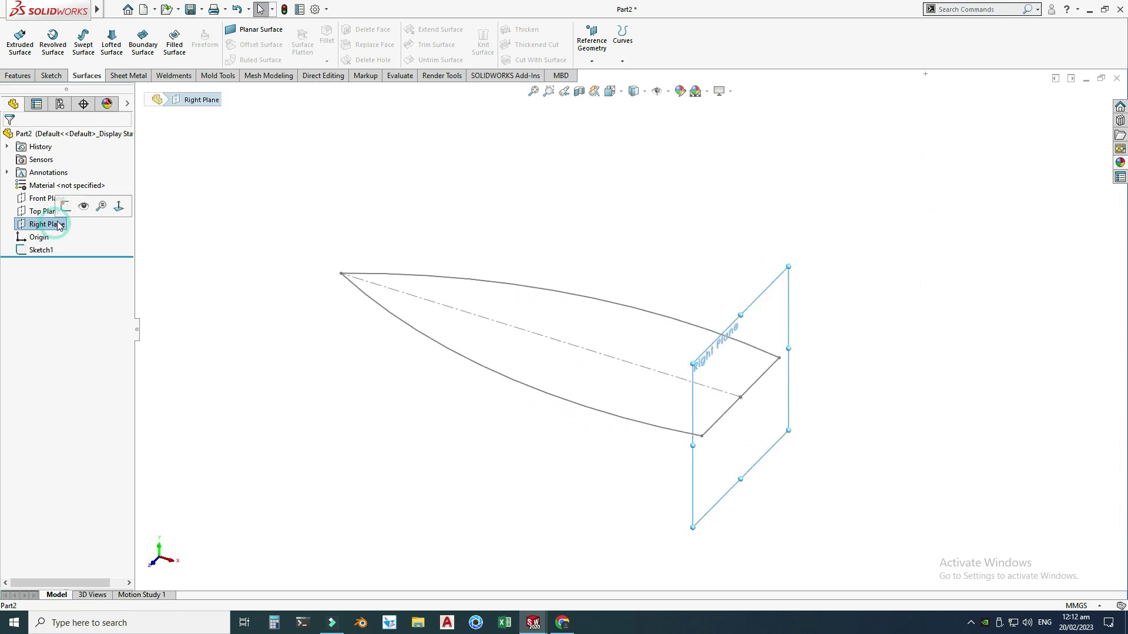
left_click(68, 202)
scroll(782, 523, "down", 2)
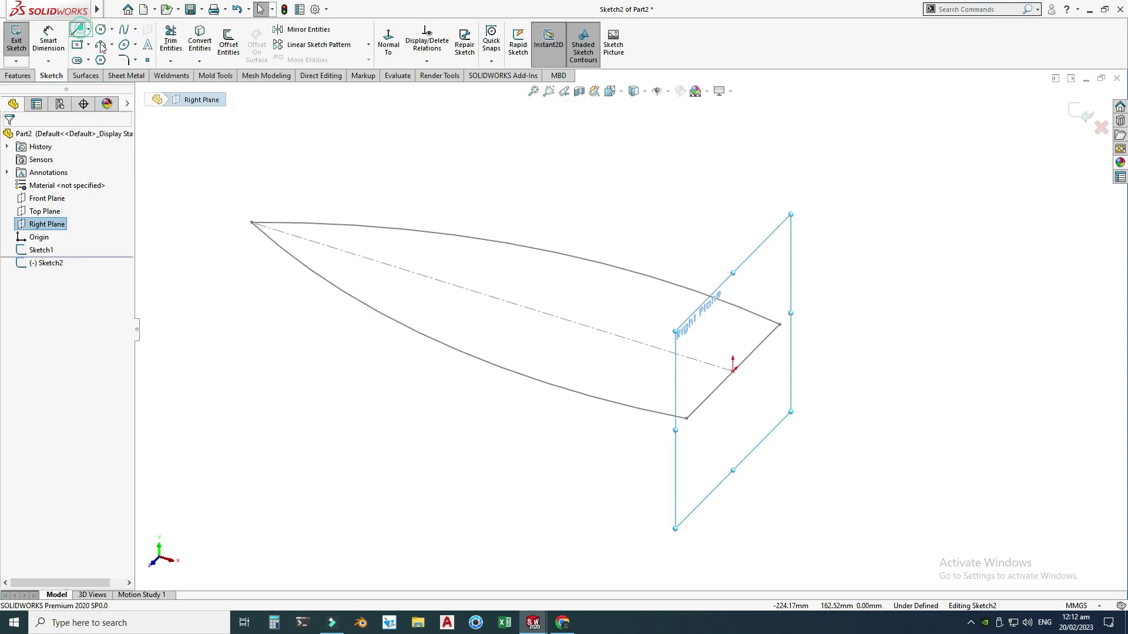
left_click(81, 32)
- Draw the three-line keel profile: a vertical line, a diagonal bottom line and an upward line
left_click(689, 427)
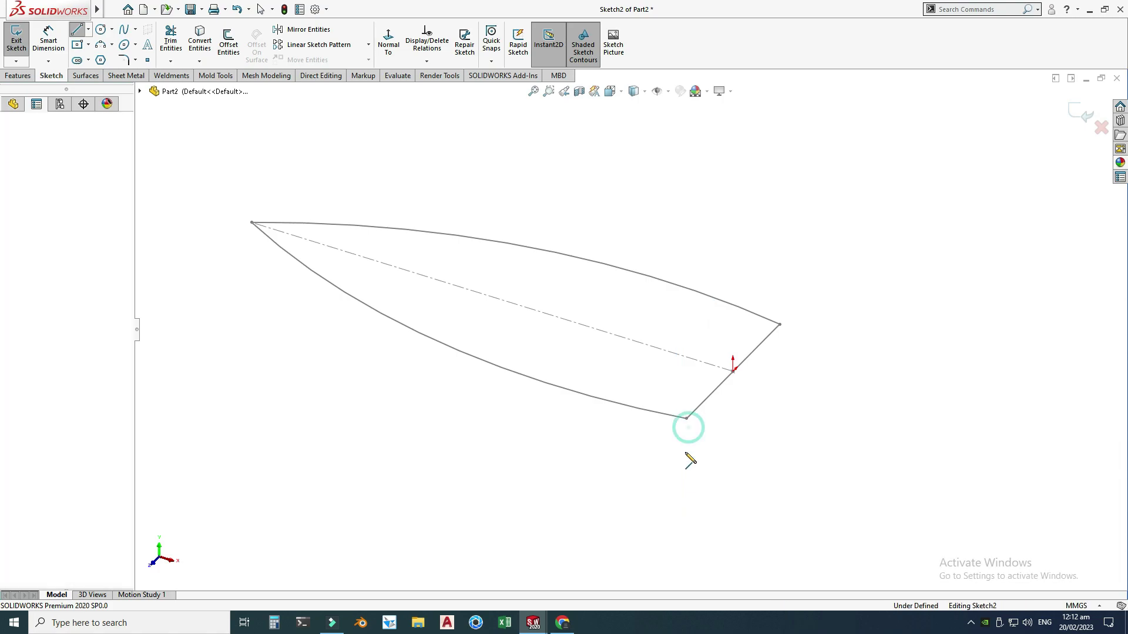
left_click(688, 497)
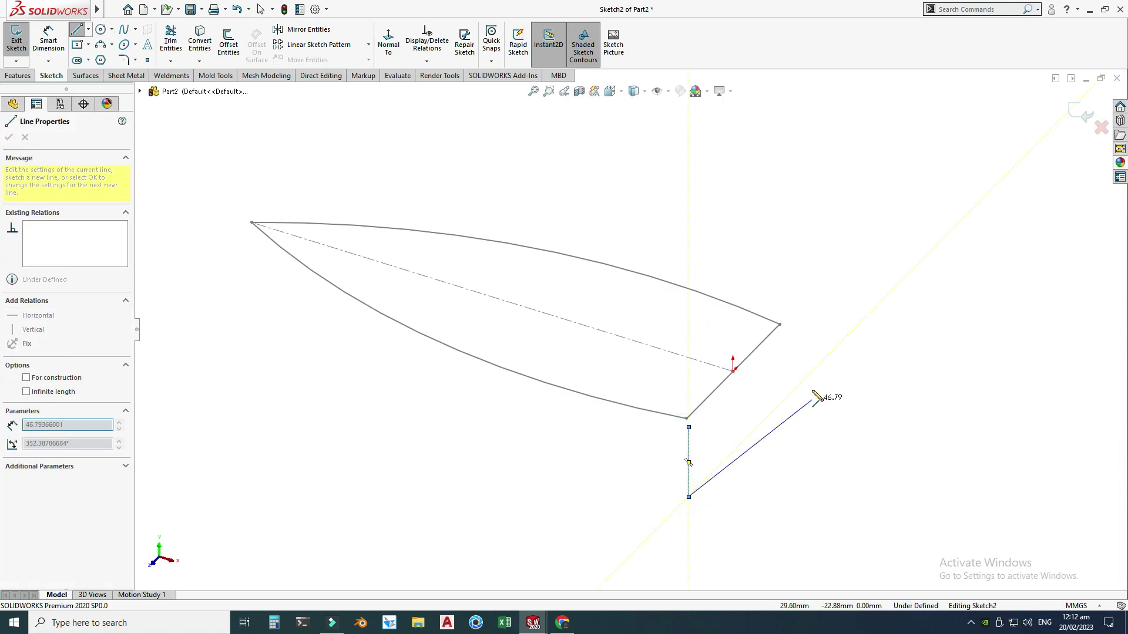
left_click(807, 377)
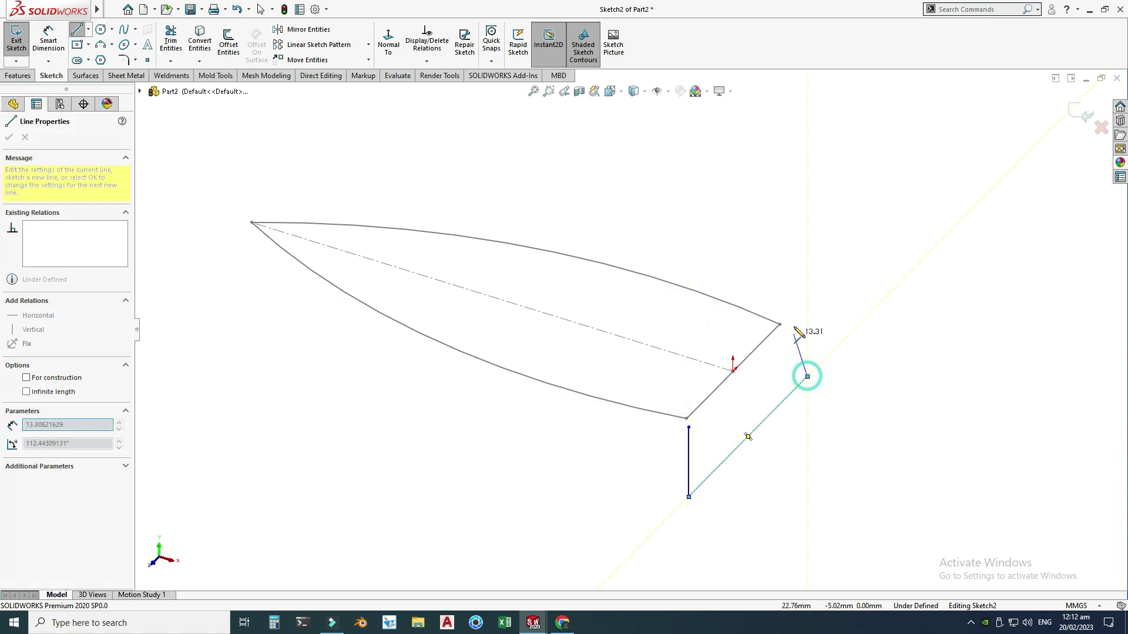
left_click(809, 294)
key("Escape")
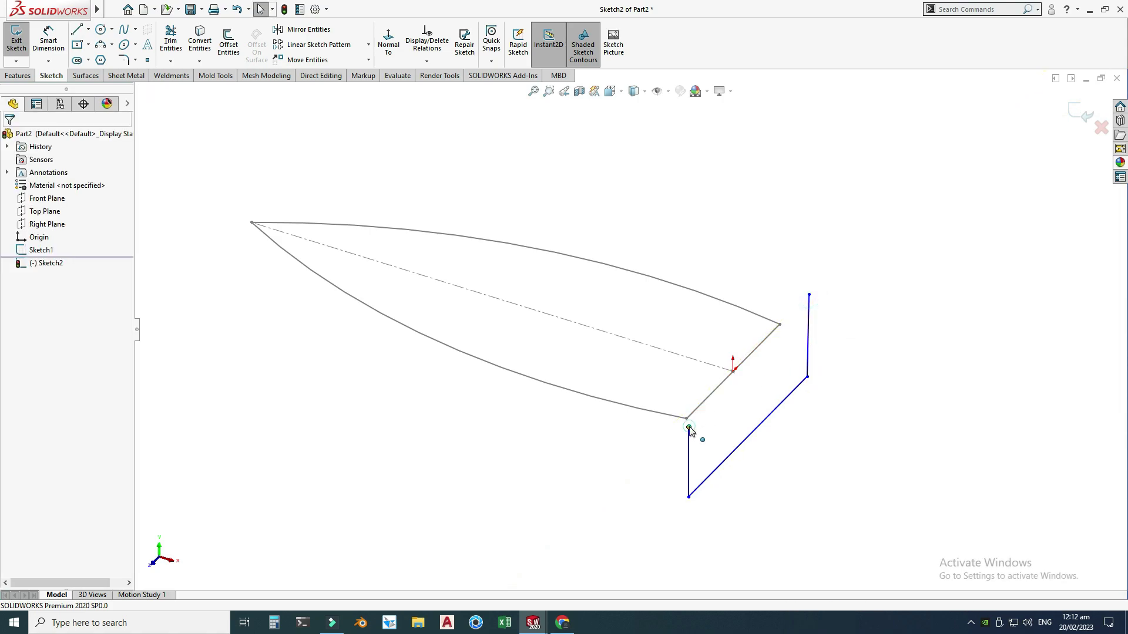
- Make the profile's ends coincident with Sketch1's lower and upper stern corners
left_click(689, 427)
left_click_drag(689, 427, 687, 420)
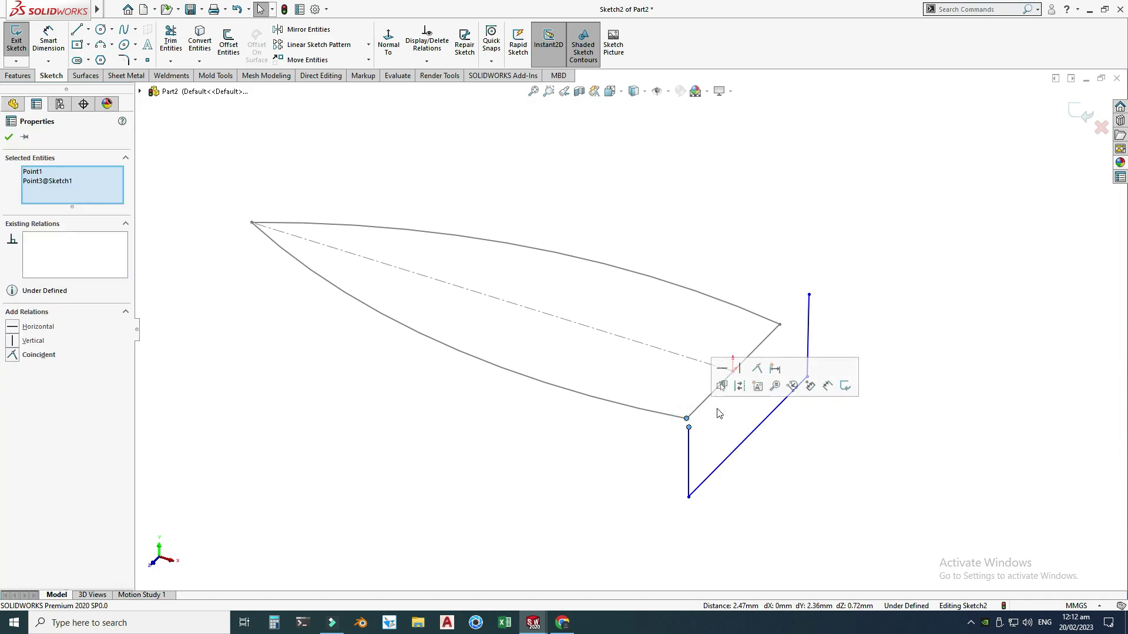
left_click(760, 373)
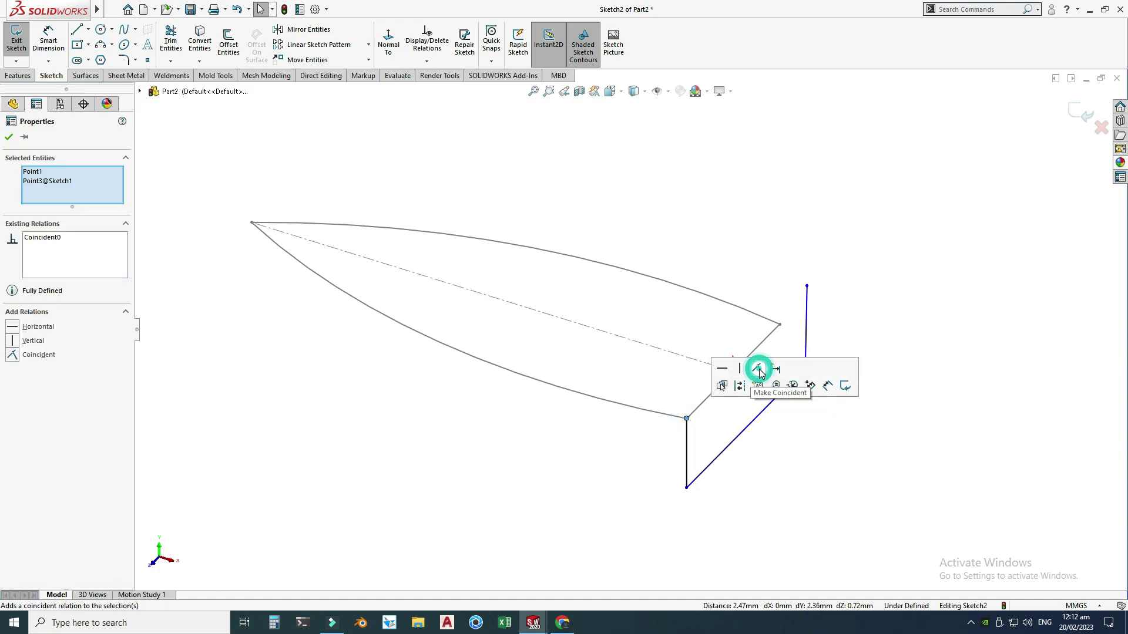
left_click(807, 287)
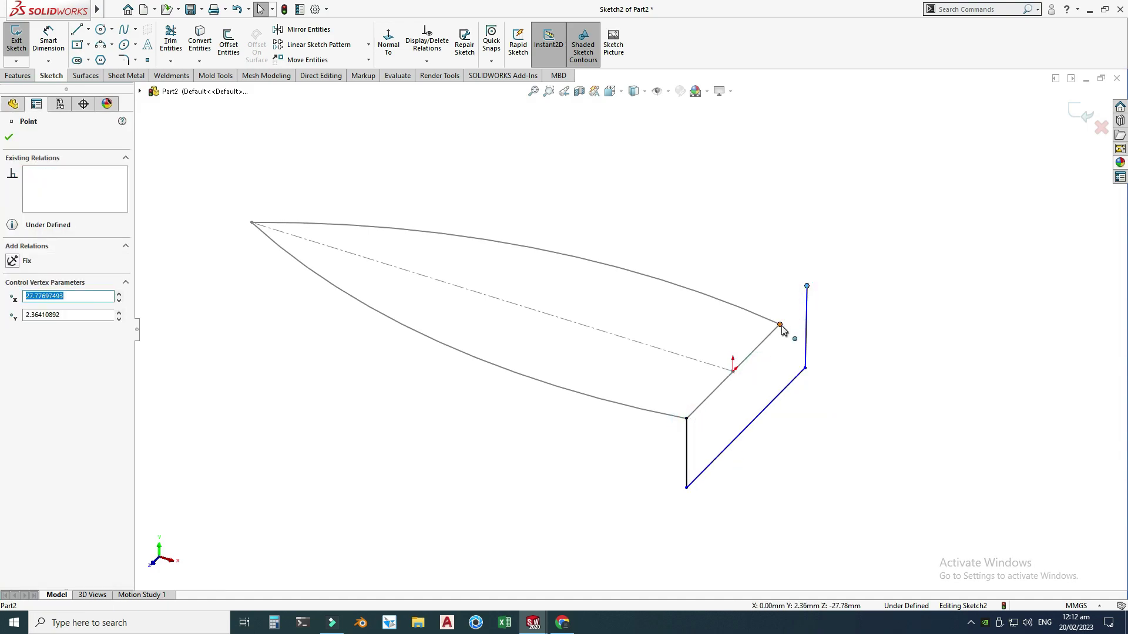
left_click(780, 325, "ctrl")
left_click(853, 272)
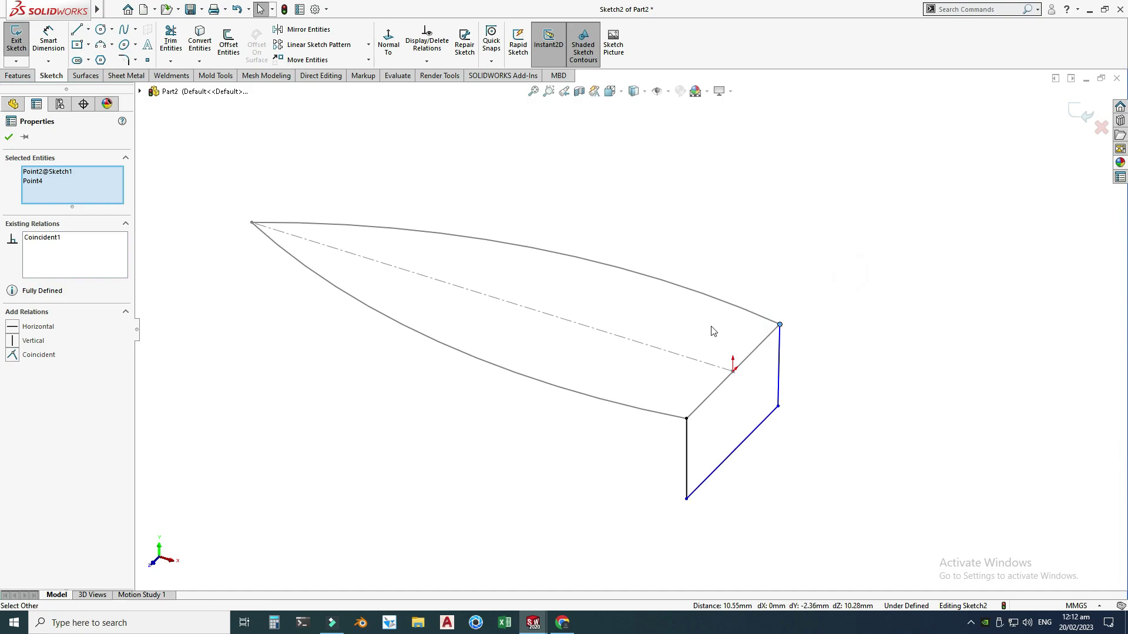
left_click(713, 332)
- Dimension the short side line of the keel profile to 10 mm
left_click(48, 37)
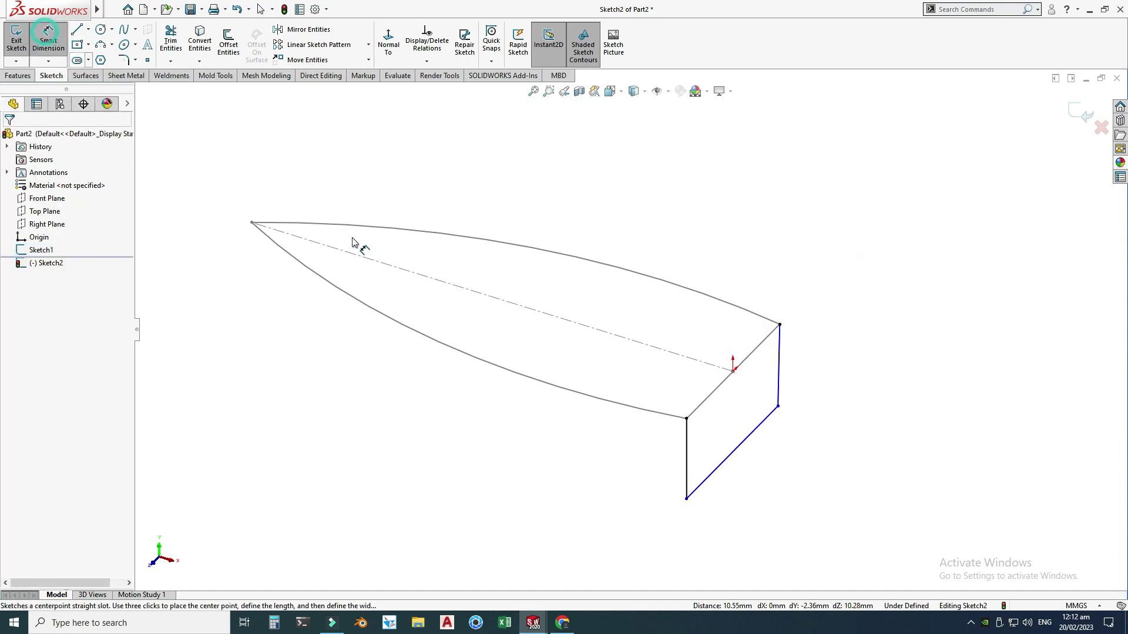
left_click(779, 364)
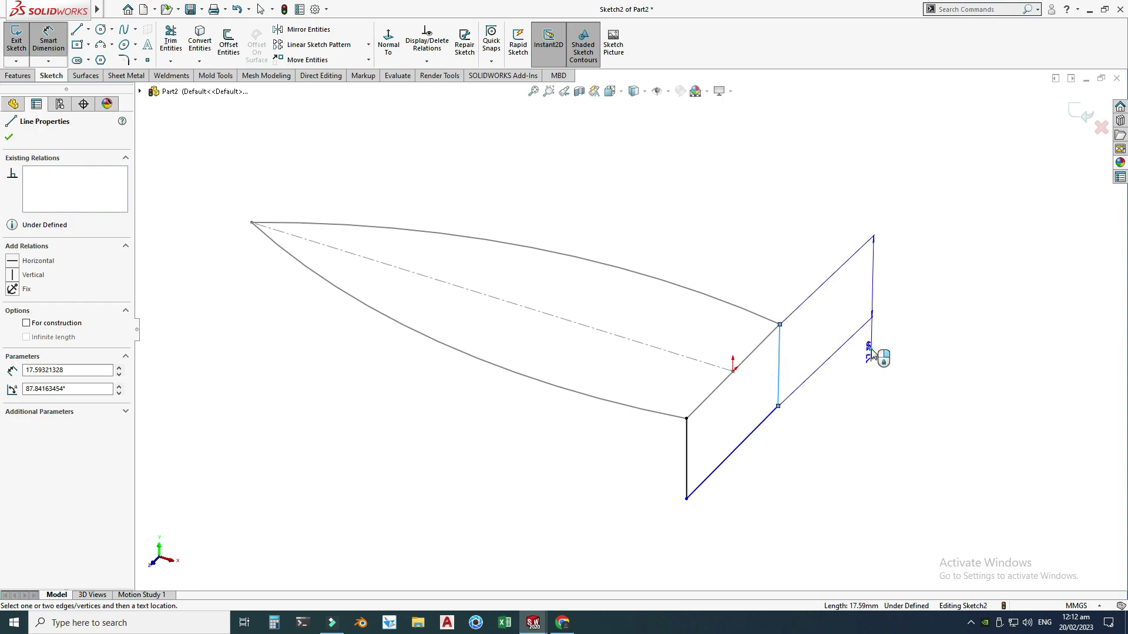
left_click(873, 352)
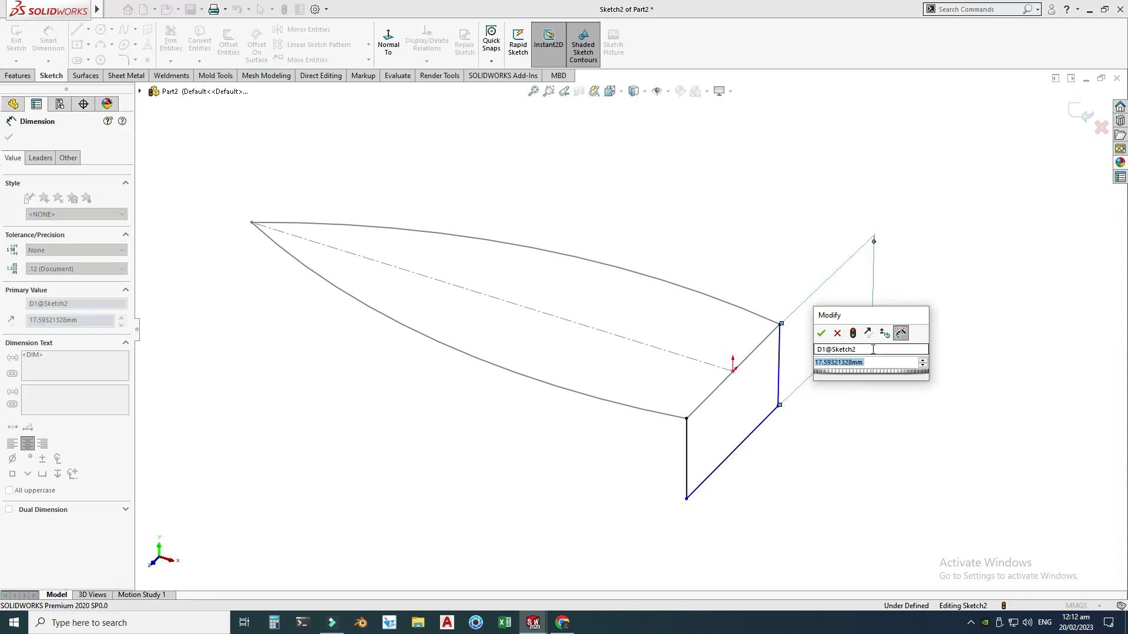
type("10")
key("Return")
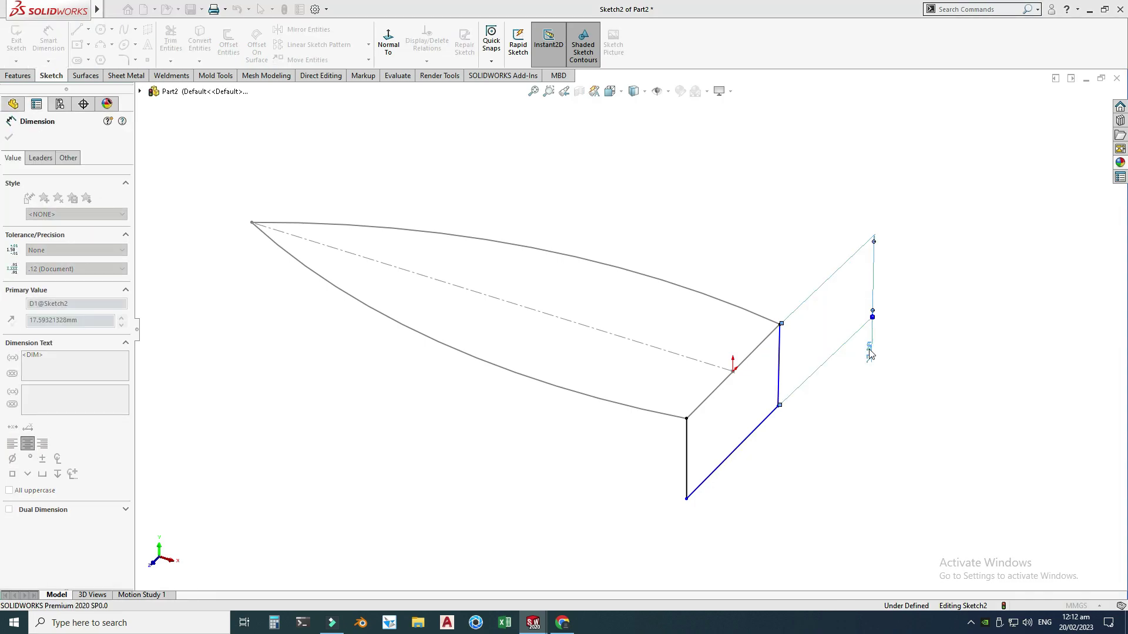
left_click(9, 135)
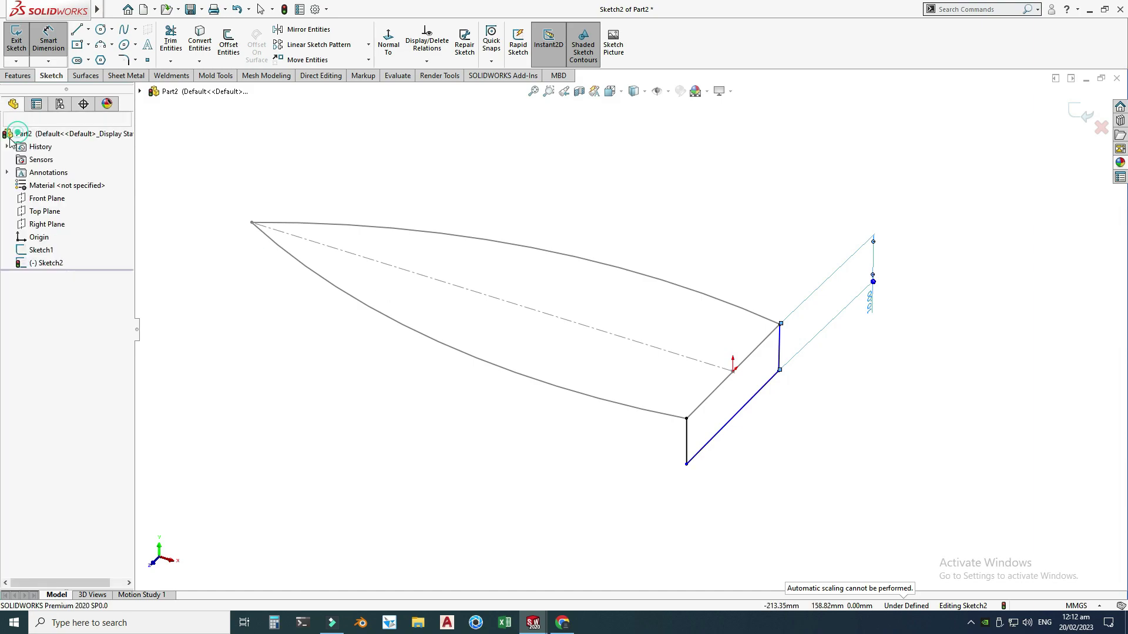
- Give the short side line a Vertical relation and start the Sketch Fillet tool
left_click(780, 370)
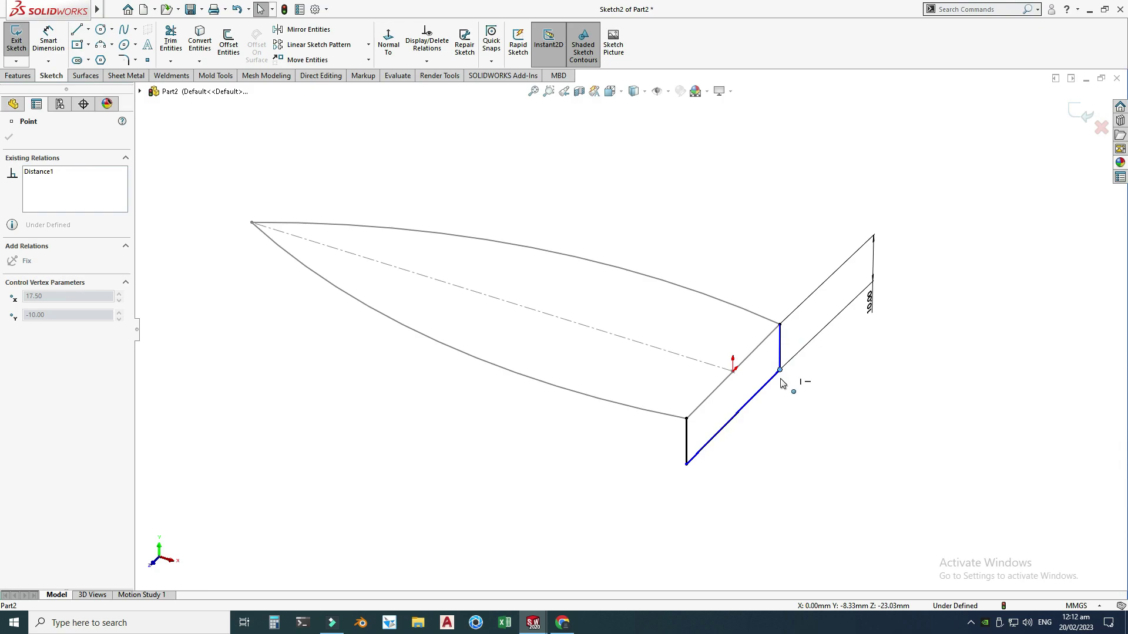
left_click(785, 357)
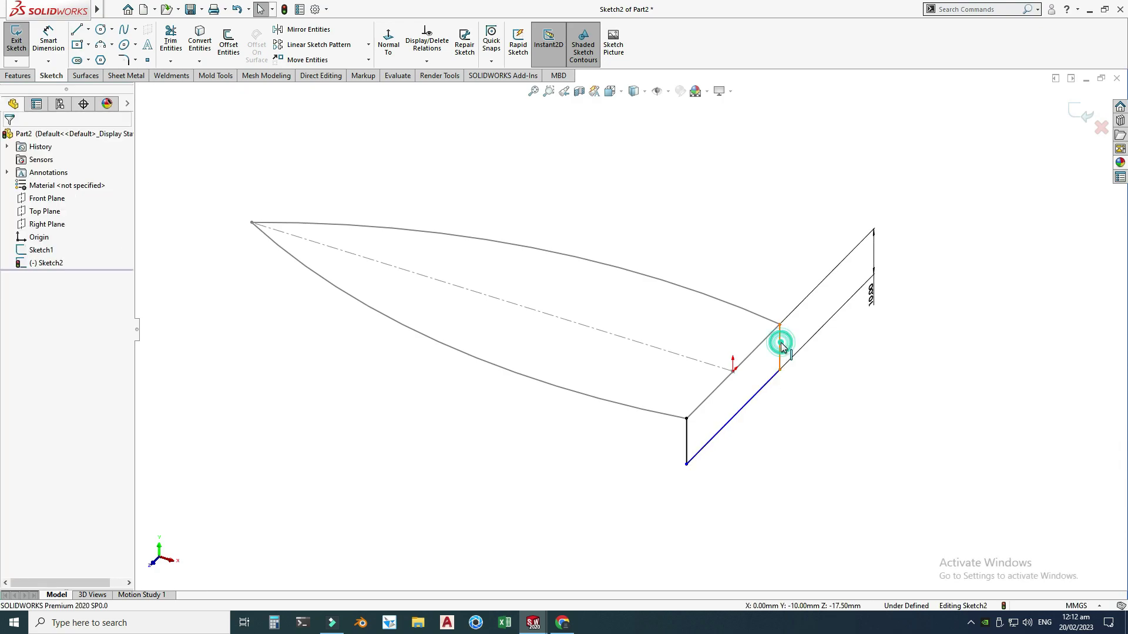
left_click(782, 342)
left_click(833, 291)
left_click(679, 390)
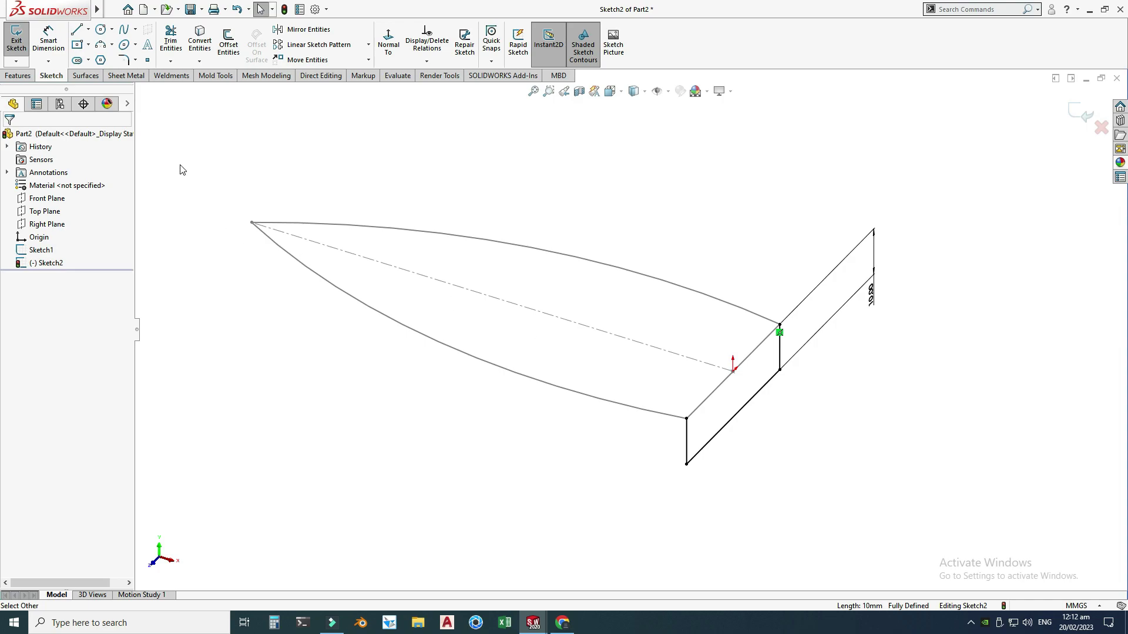
left_click(135, 61)
left_click(154, 73)
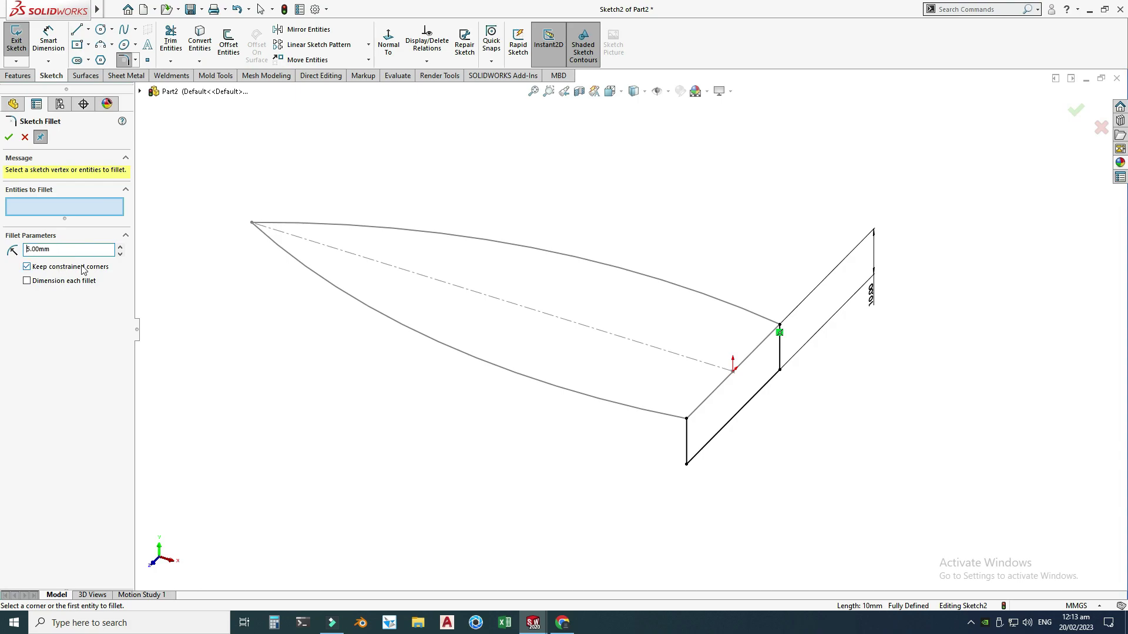
- Round the keel profile's two lower corners with 5 mm fillets and exit Sketch2
left_click(686, 465)
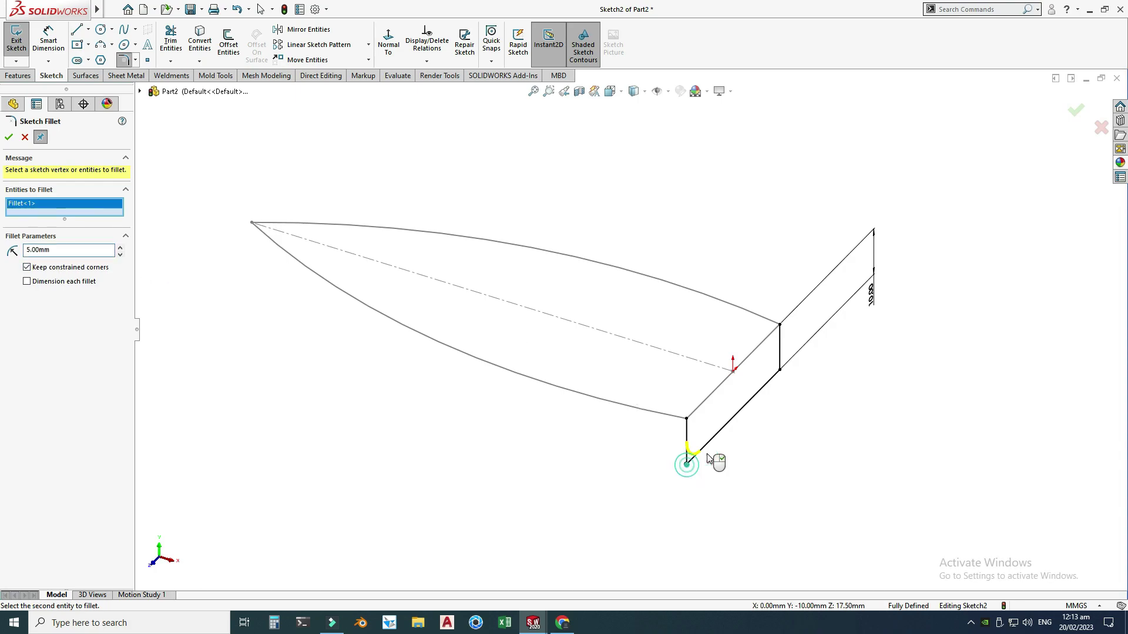
left_click(781, 371)
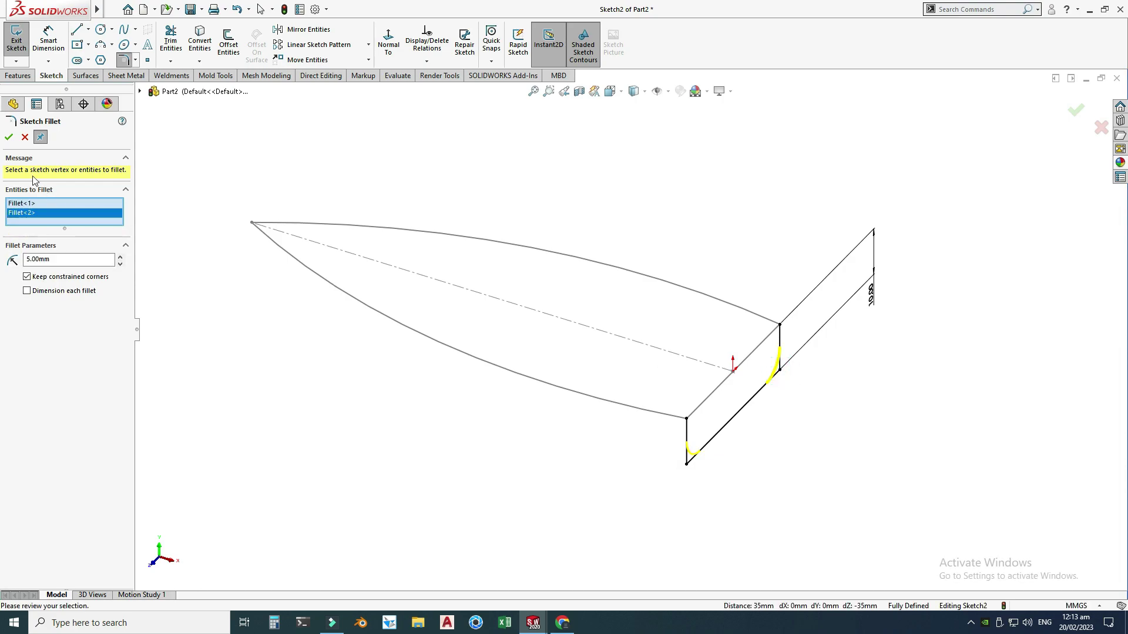
left_click(9, 138)
left_click(9, 138)
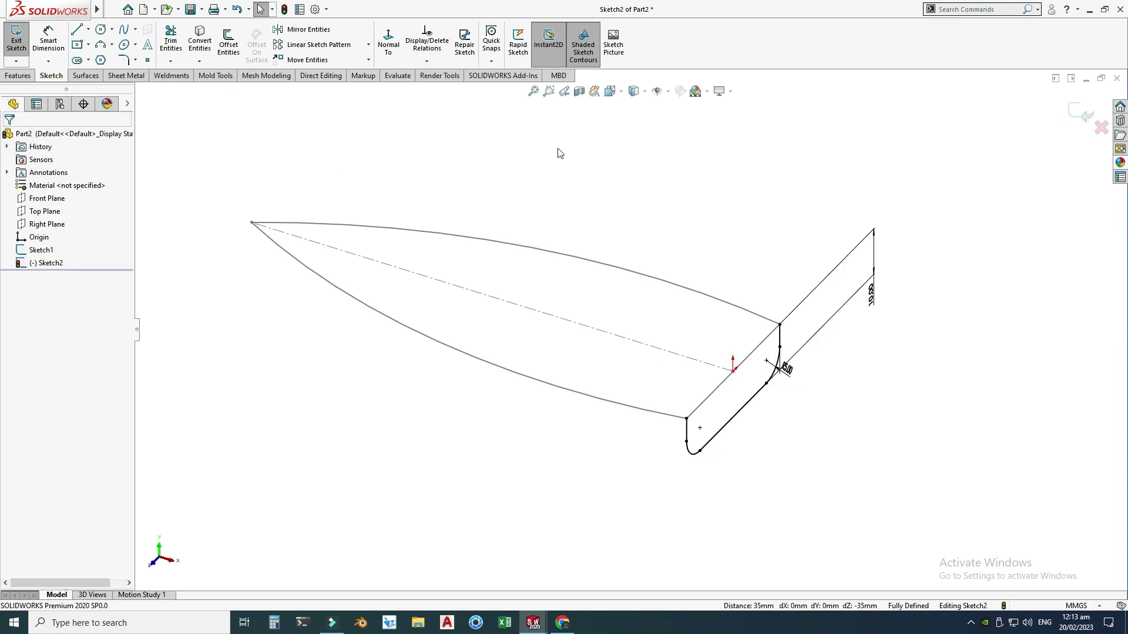
left_click(1079, 115)
right_click(690, 172)
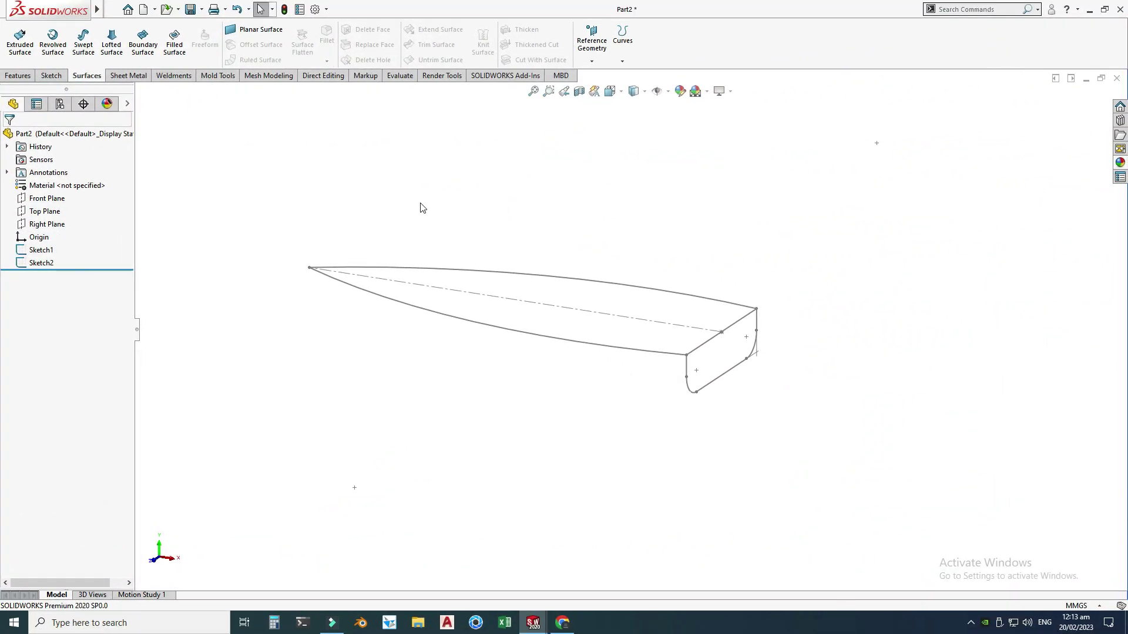
- Start Sketch3 on the Front Plane and turn the view to Front
left_click(50, 199)
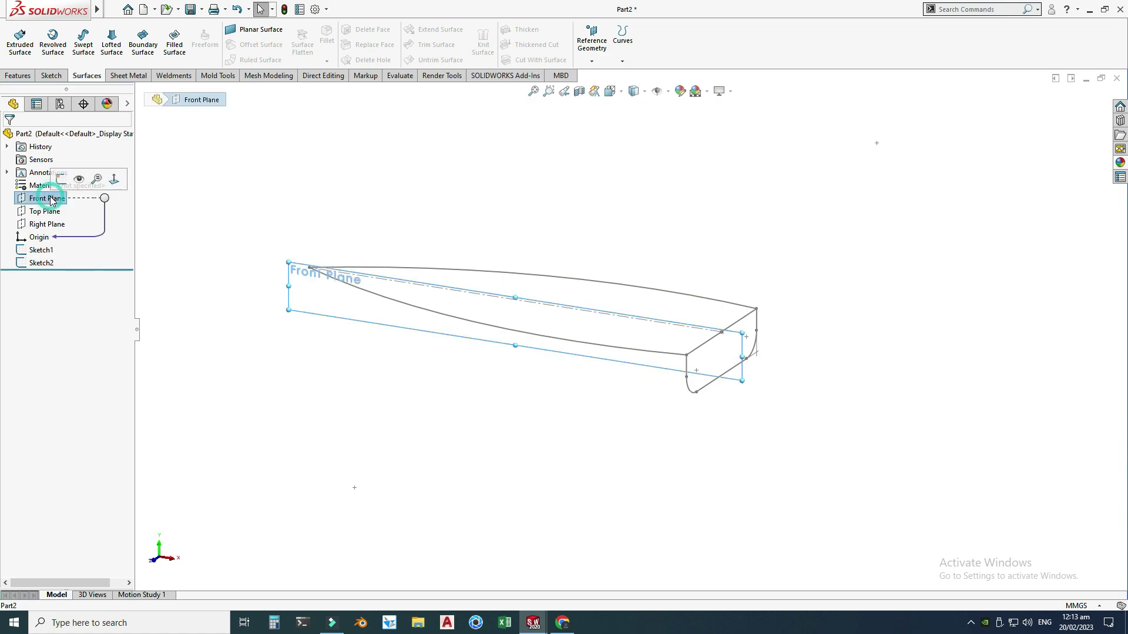
left_click(60, 183)
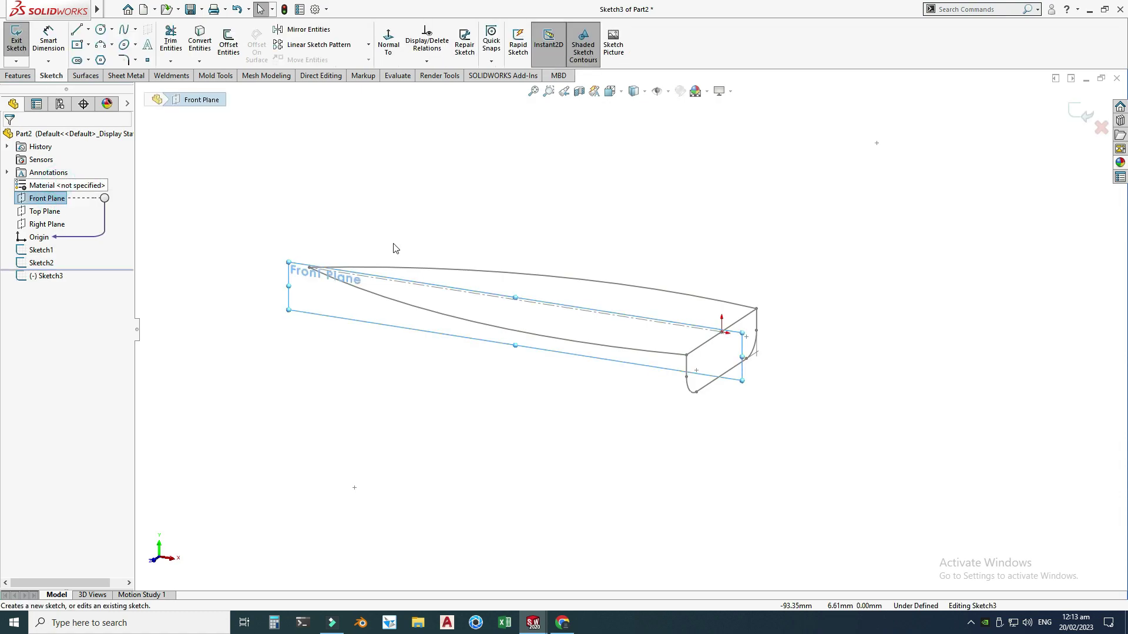
left_click(610, 91)
left_click(611, 120)
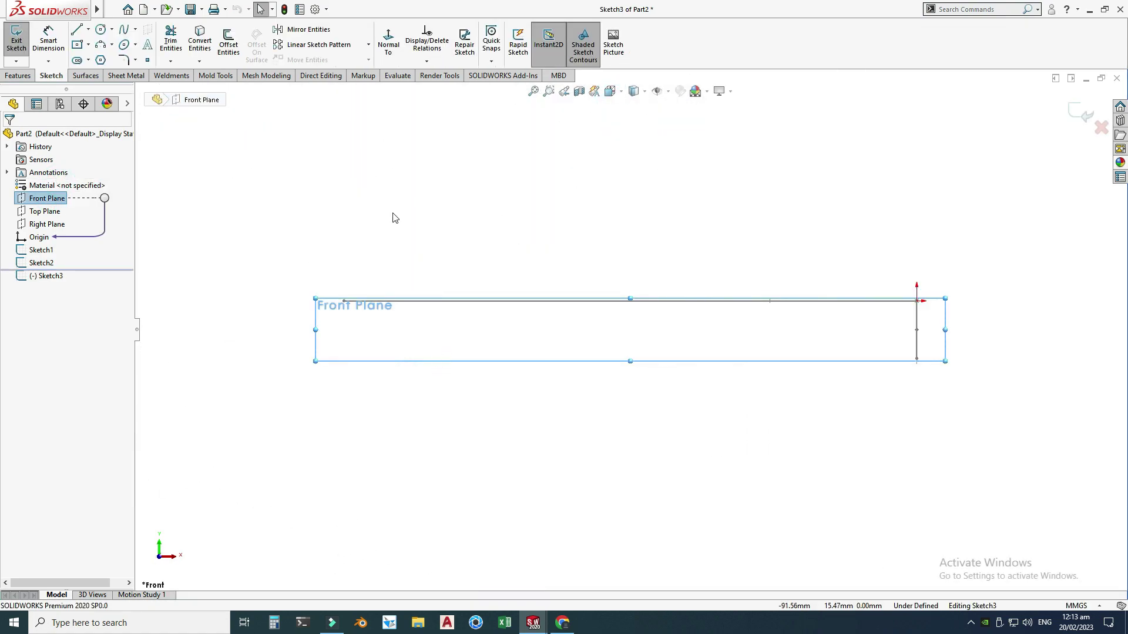
left_click(111, 47)
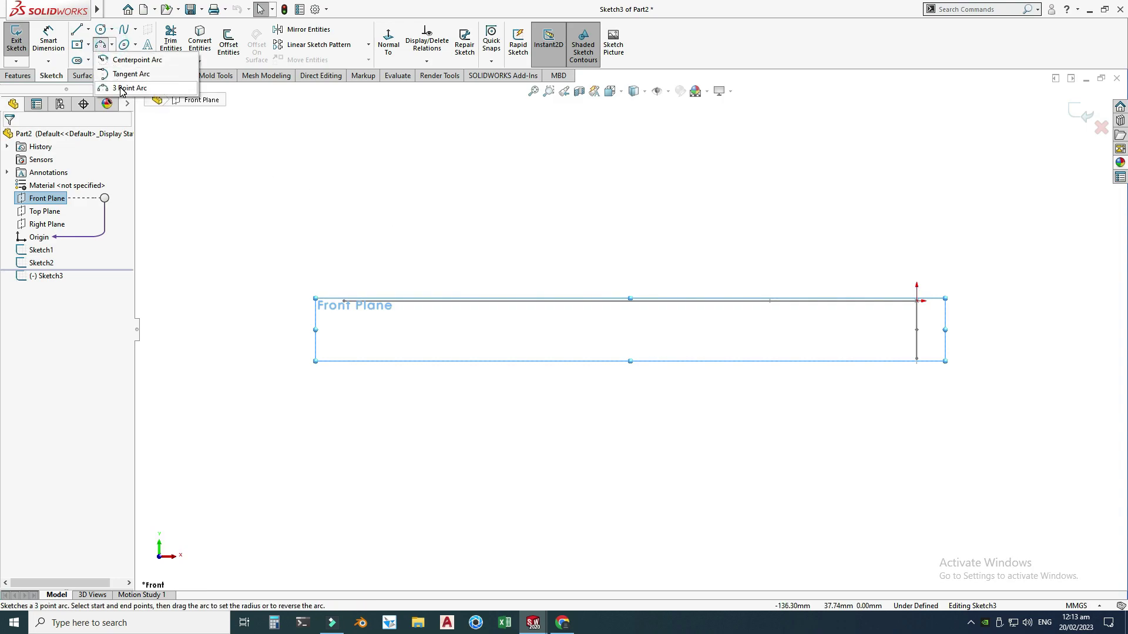
- Draw two three-point arcs side by side below the deck line
left_click(122, 88)
left_click(231, 316)
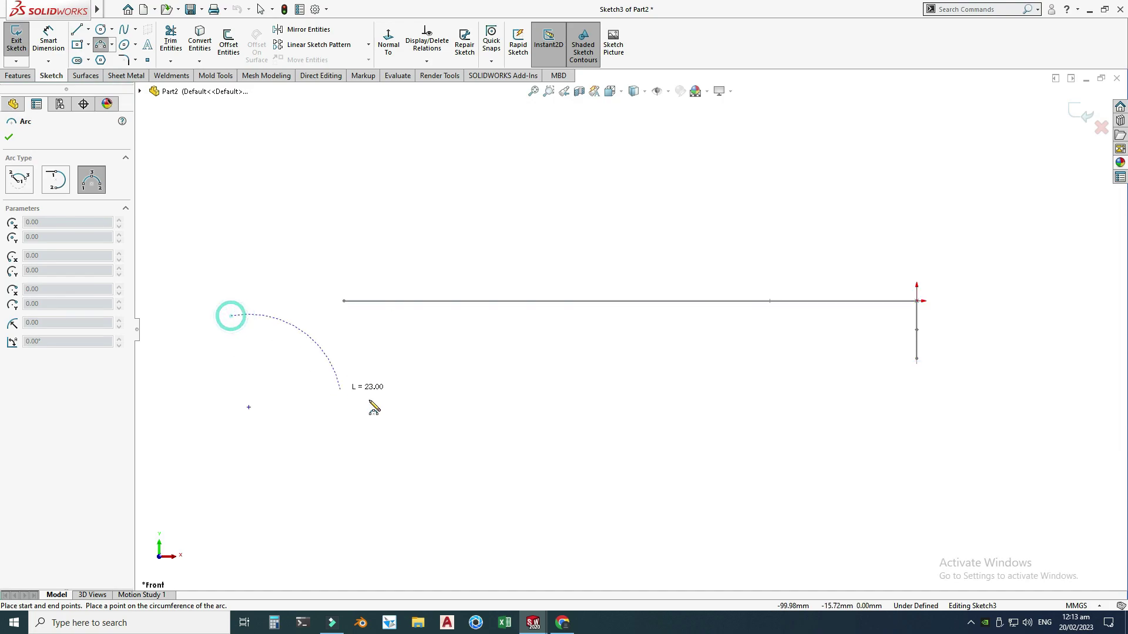
left_click(428, 367)
left_click(349, 395)
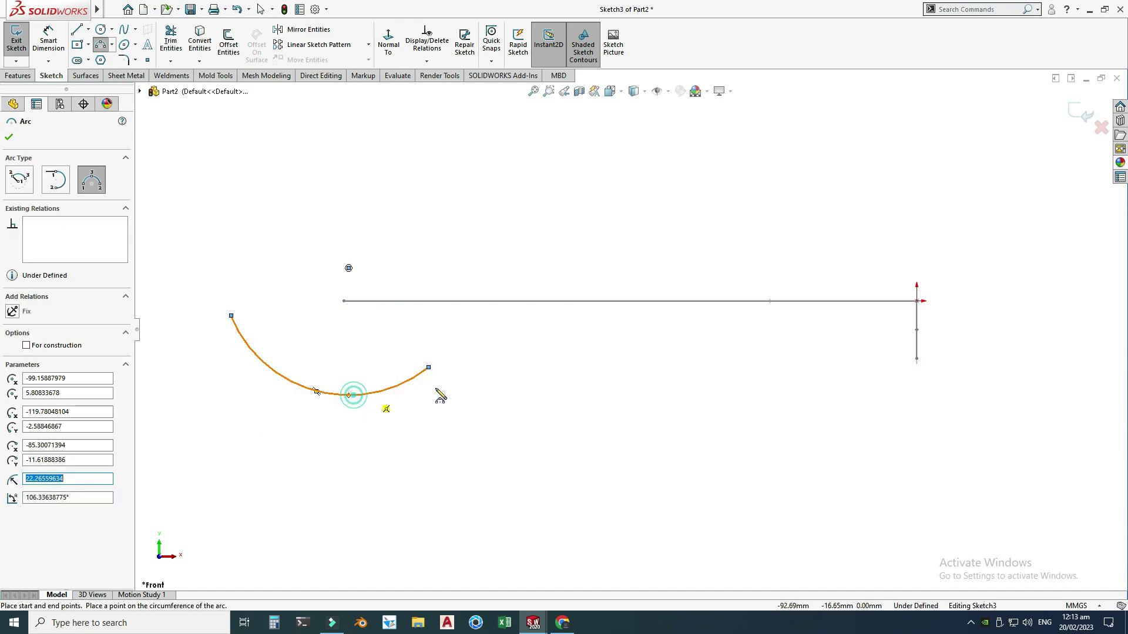
left_click(479, 377)
left_click(974, 419)
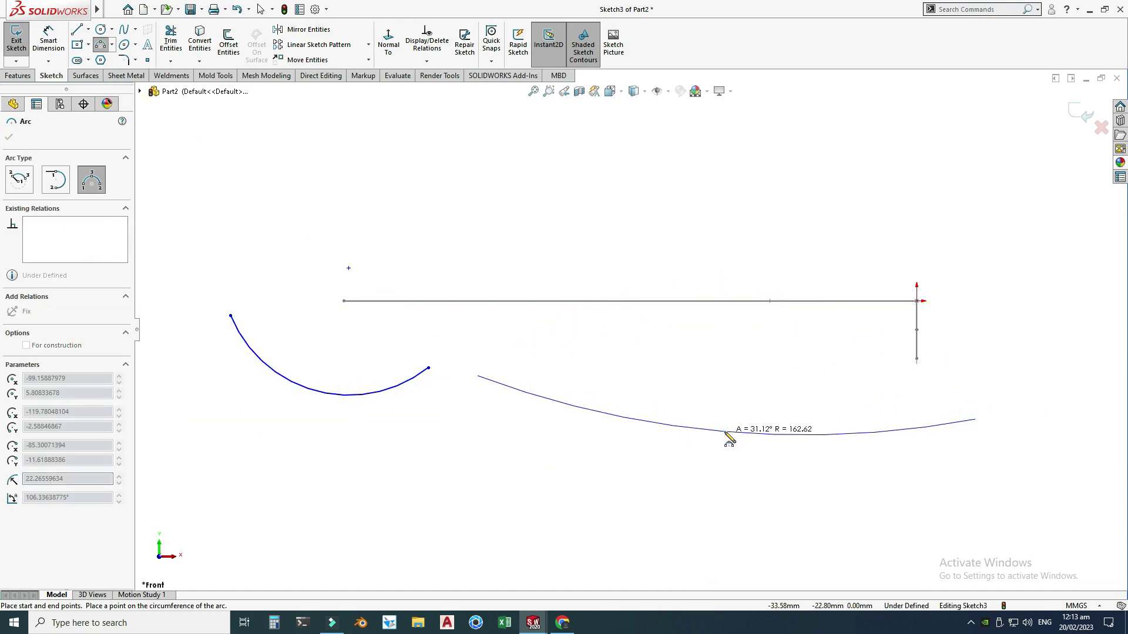
left_click(729, 438)
key("Escape")
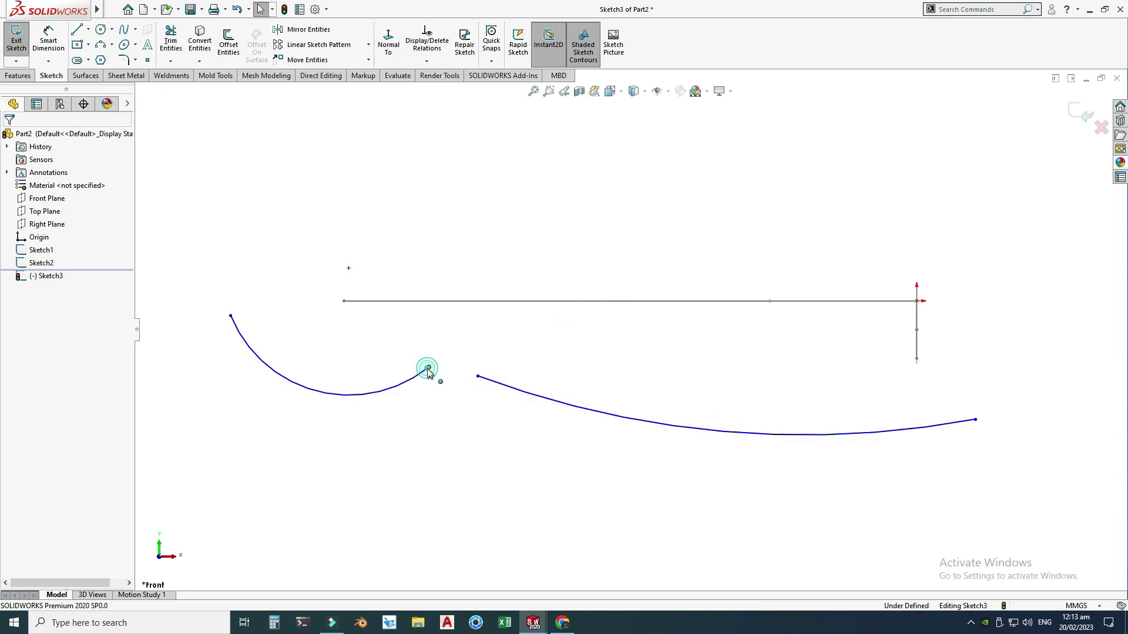
- Drag the second arc's start onto the first arc's end and make the arcs tangent
left_click(428, 367)
left_click(477, 378, "ctrl")
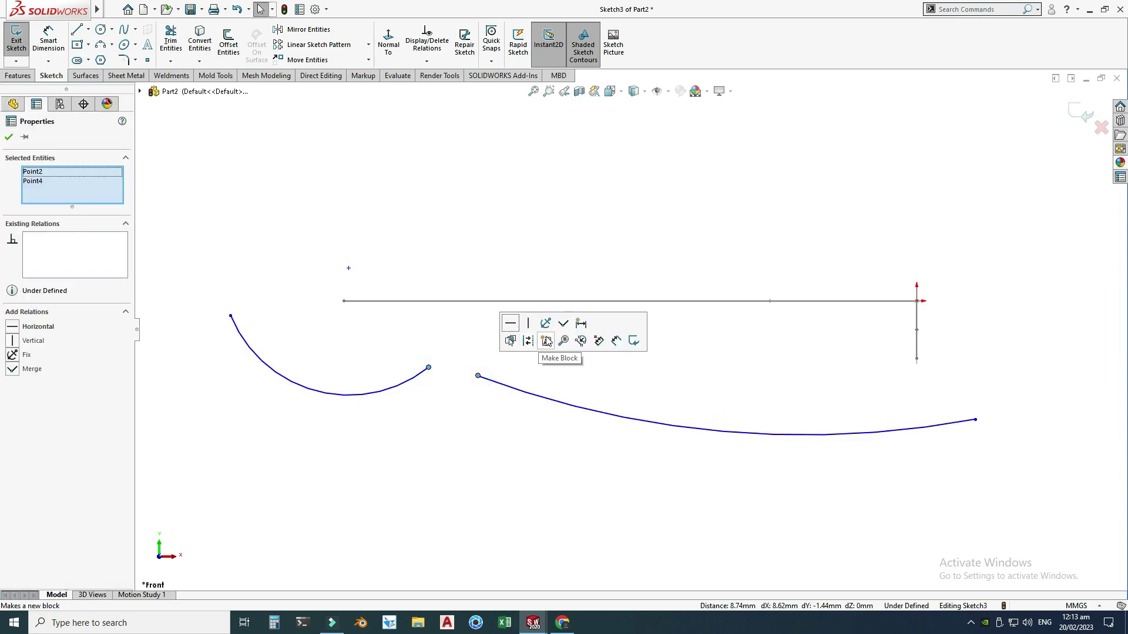
left_click_drag(477, 377, 428, 376)
left_click(404, 382)
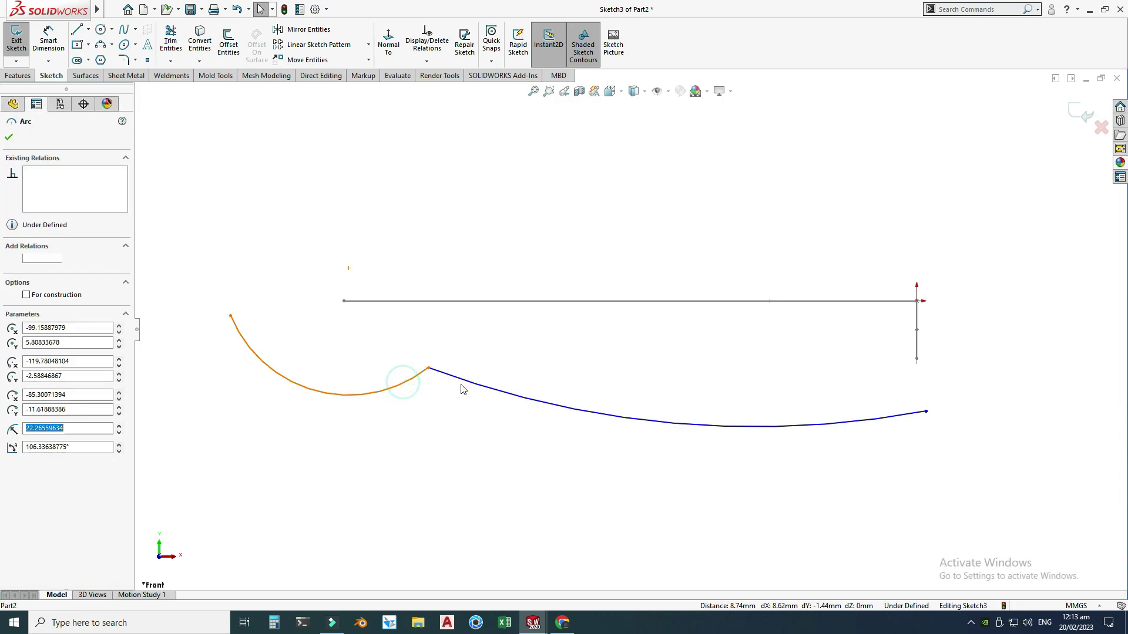
left_click(470, 381, "ctrl")
left_click(521, 328)
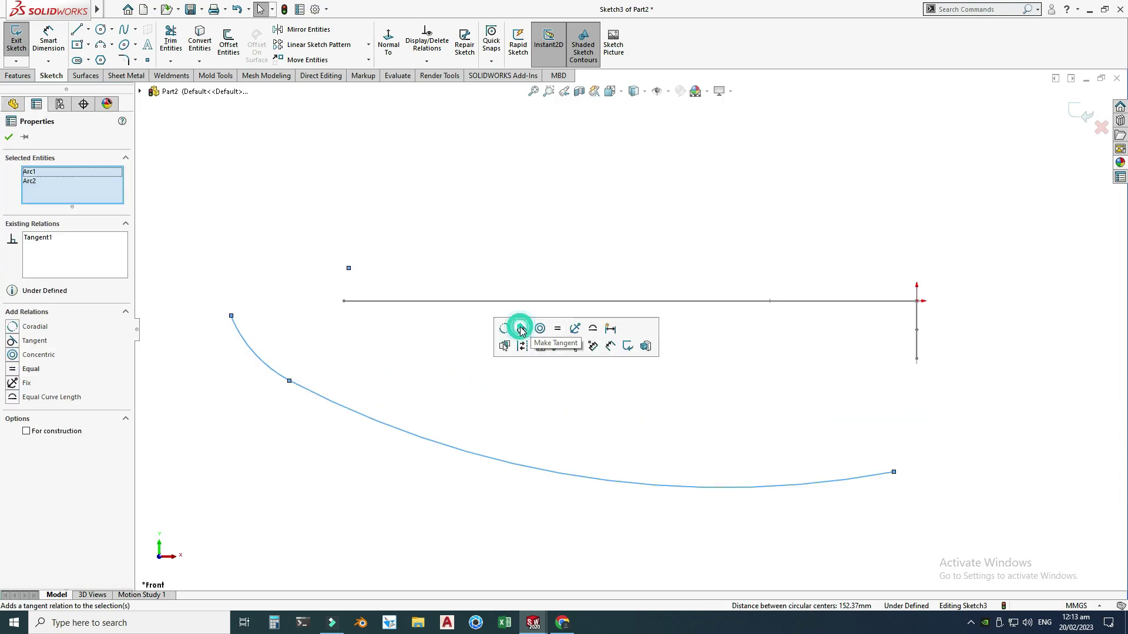
left_click(691, 293)
- Orbit the view and make the keel curve's front endpoint coincident with the bow point
right_click(799, 177)
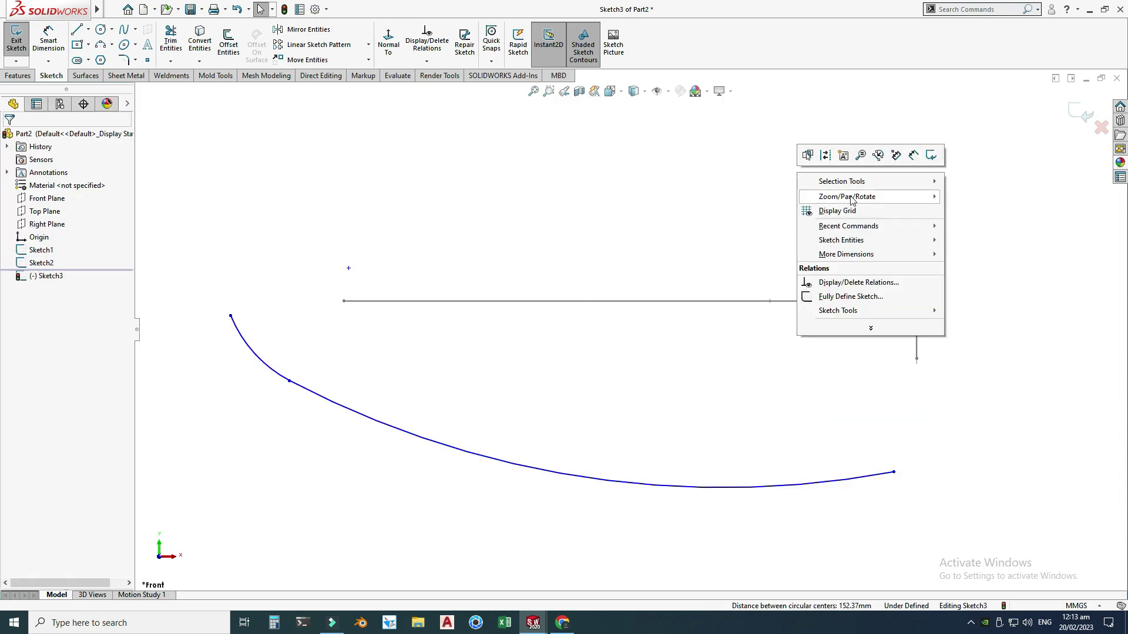
mouse_move(851, 188)
left_click(981, 254)
left_click_drag(513, 353, 562, 395)
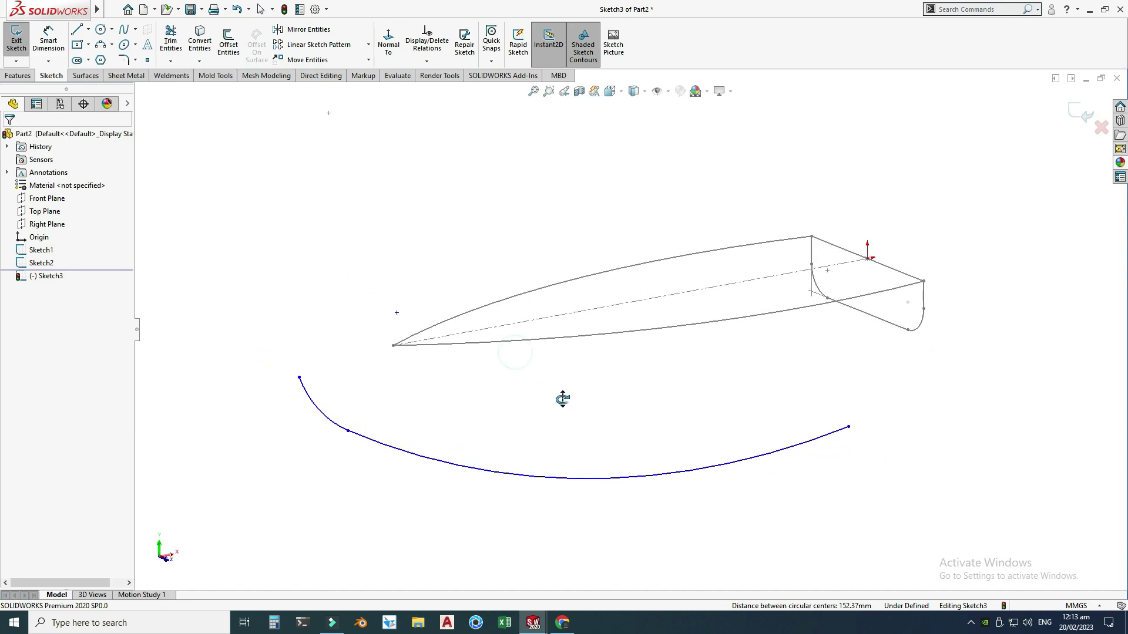
key("Escape")
left_click(299, 379)
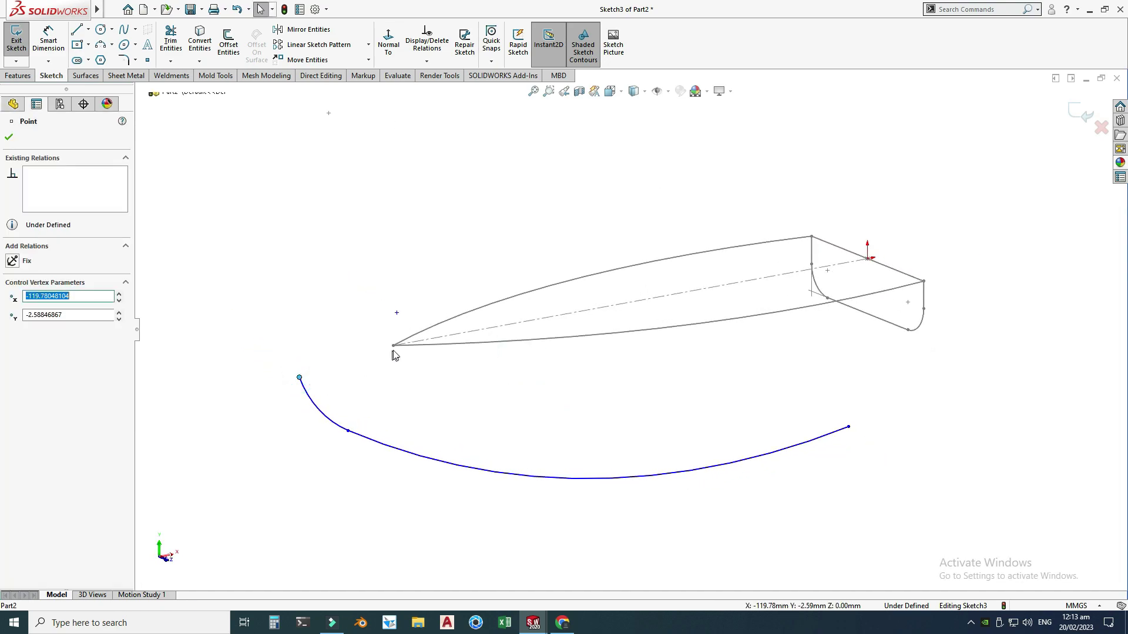
left_click(393, 345, "ctrl")
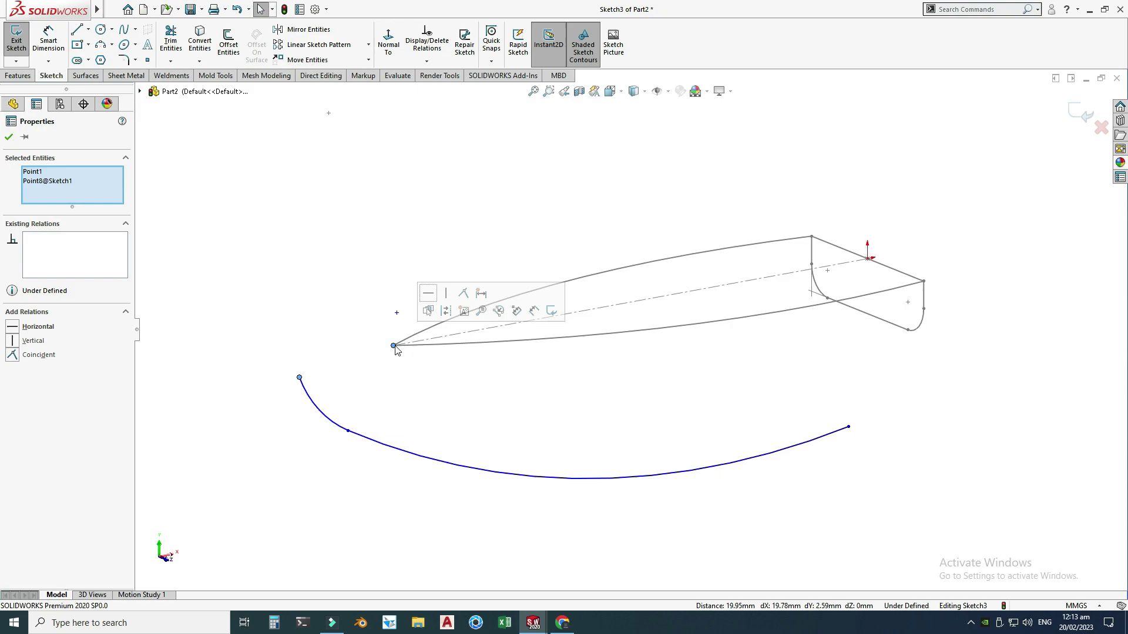
left_click(465, 294)
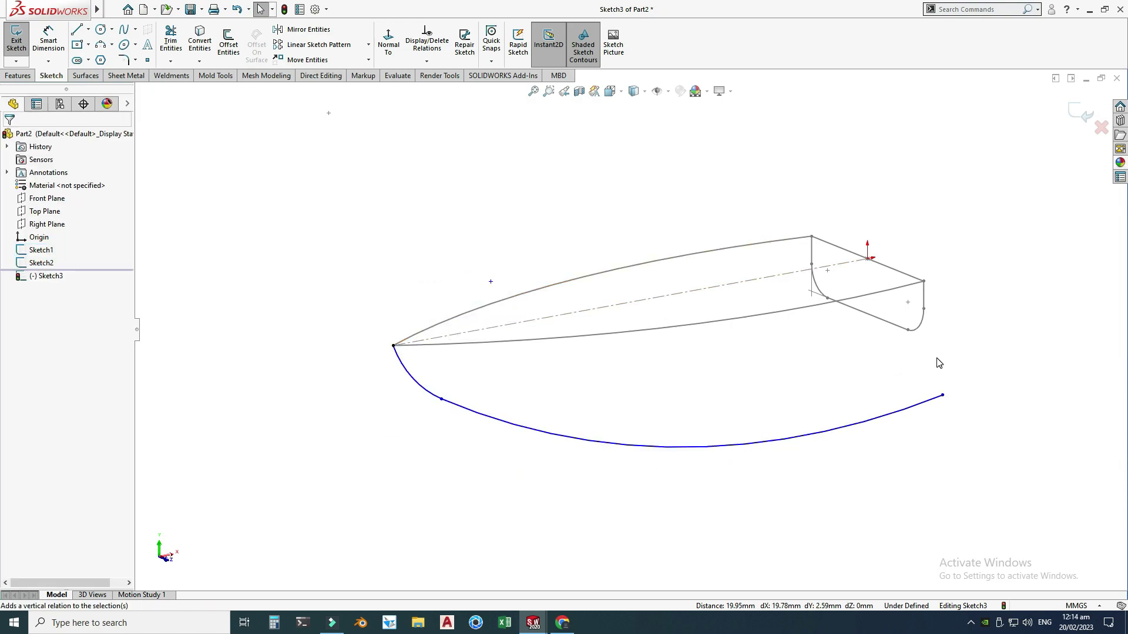
- Add a Pierce relation between the keel curve's rear endpoint and the transom line
left_click(943, 396)
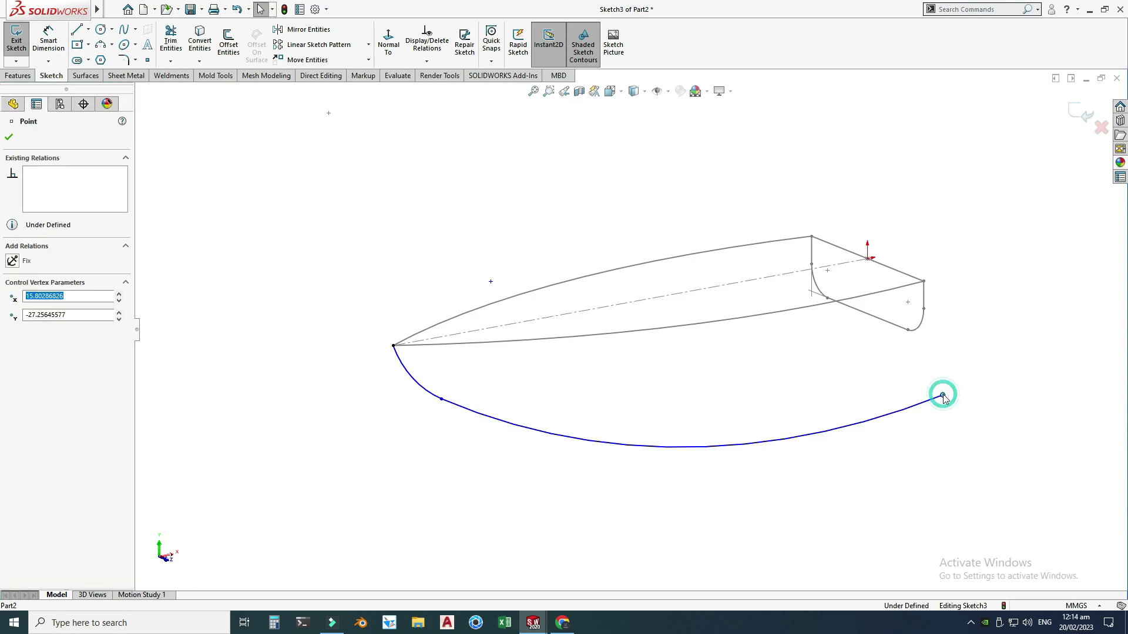
left_click(881, 323, "ctrl")
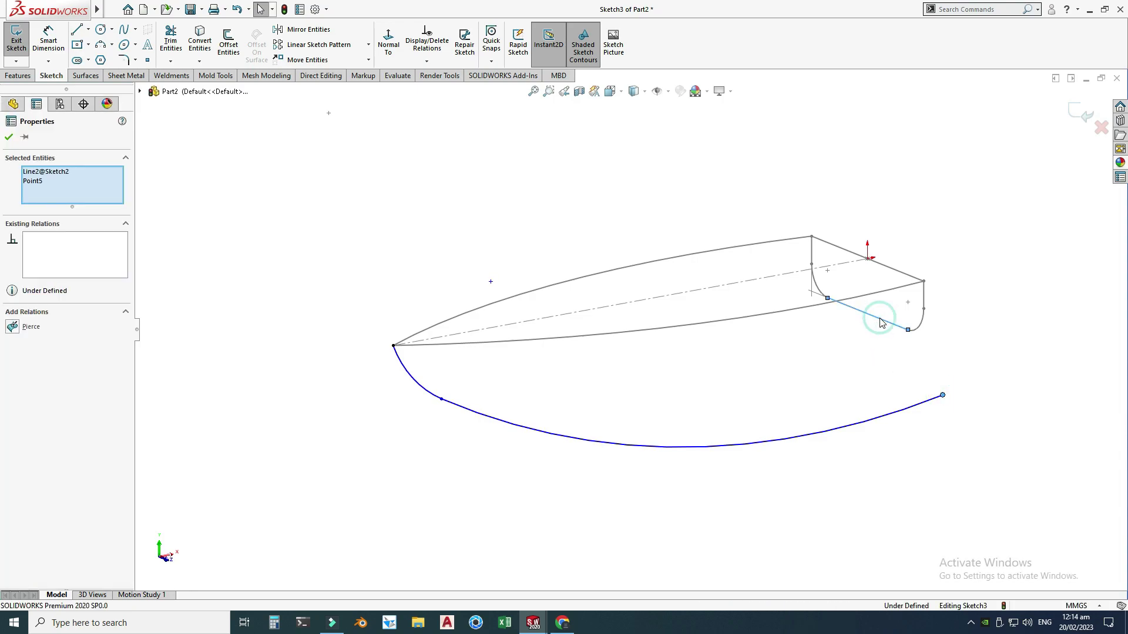
left_click(916, 267)
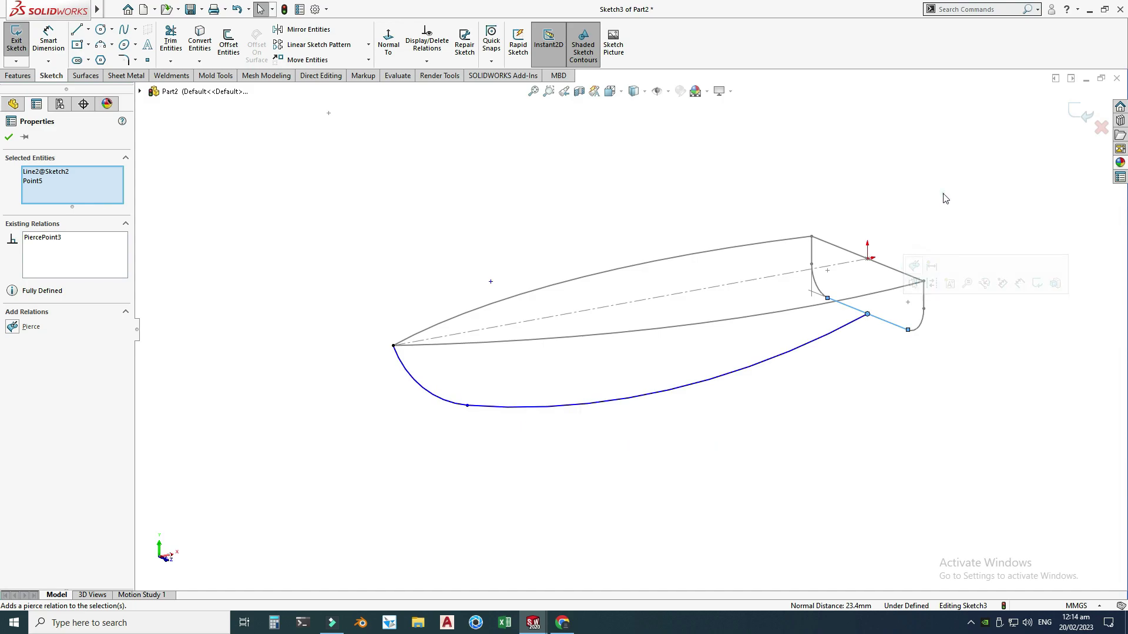
- In Front view, dimension the bow arc of the keel curve to a 40 mm radius
left_click(610, 91)
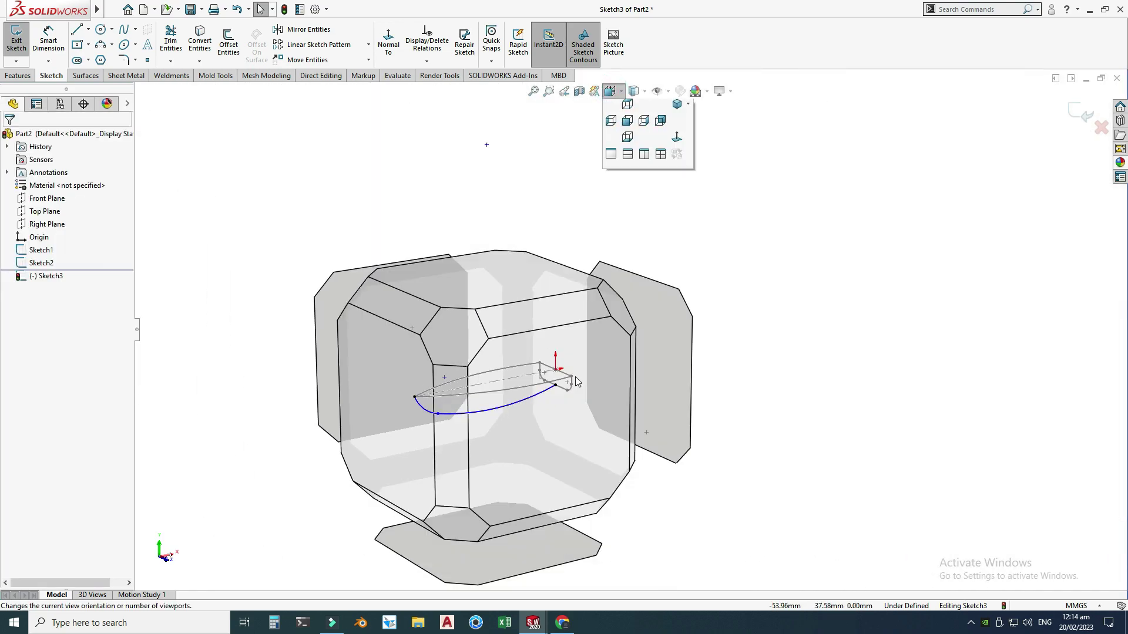
left_click(572, 378)
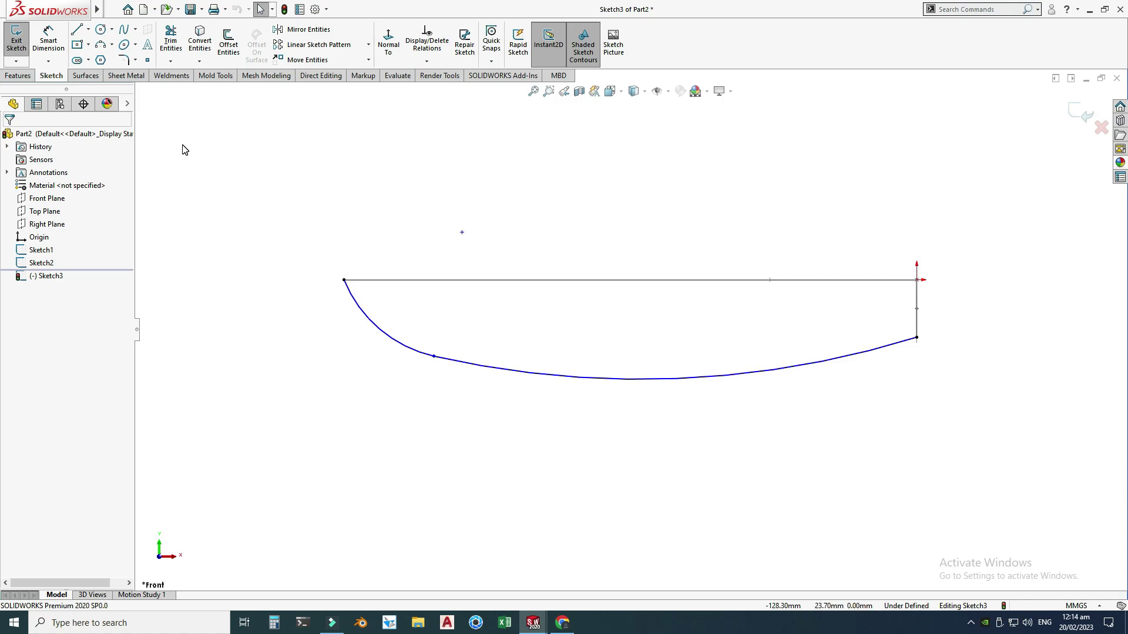
left_click(48, 41)
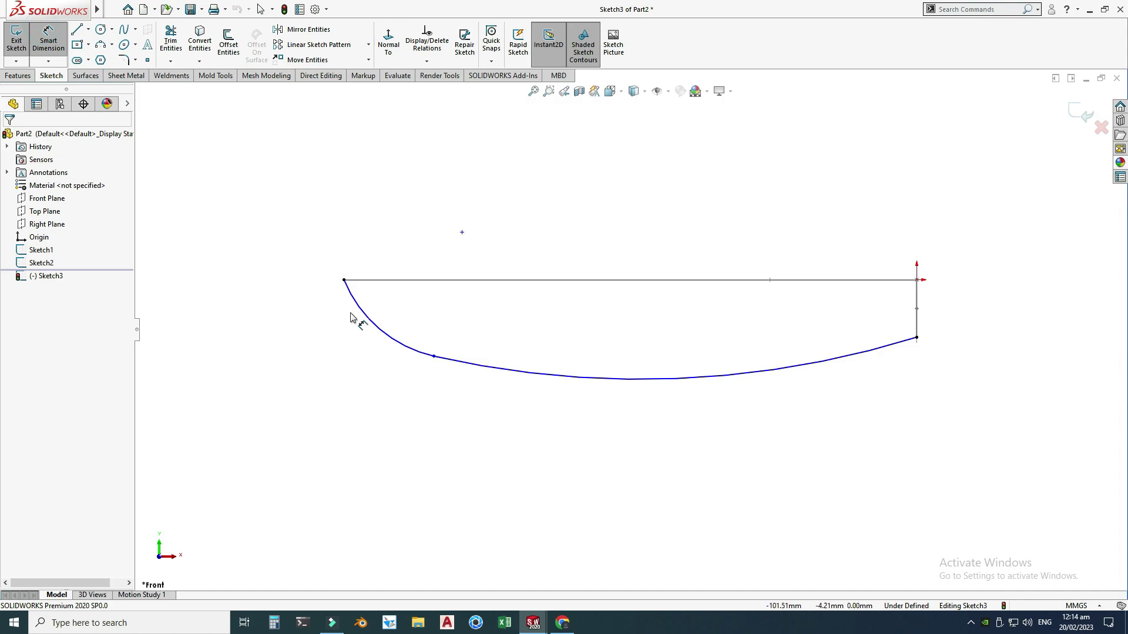
left_click(371, 327)
left_click(294, 377)
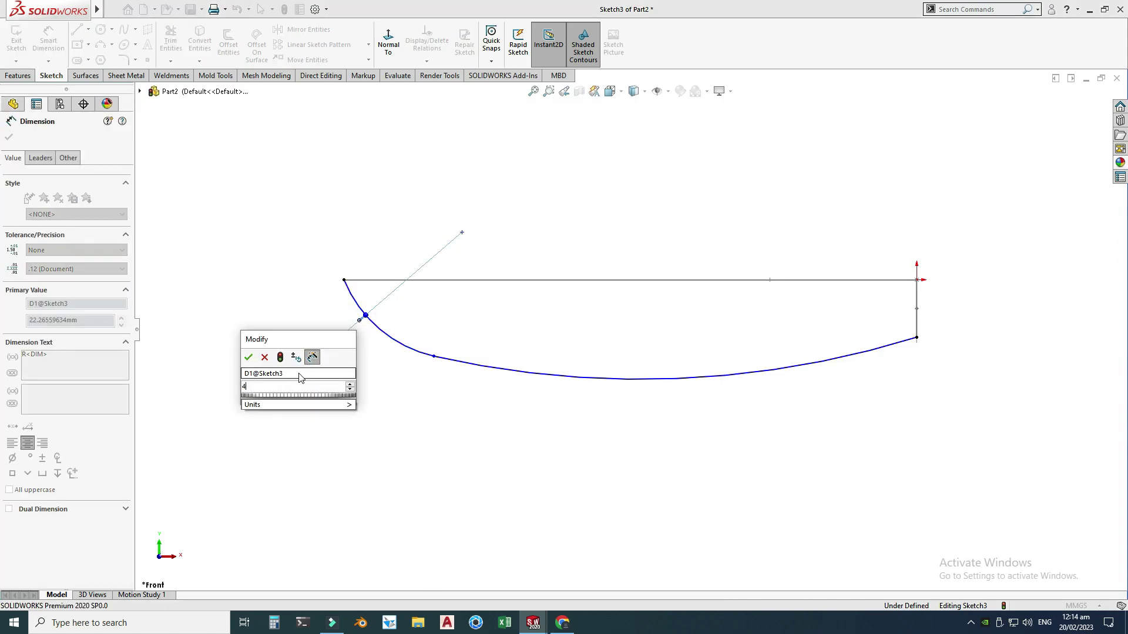
type("40")
key("Return")
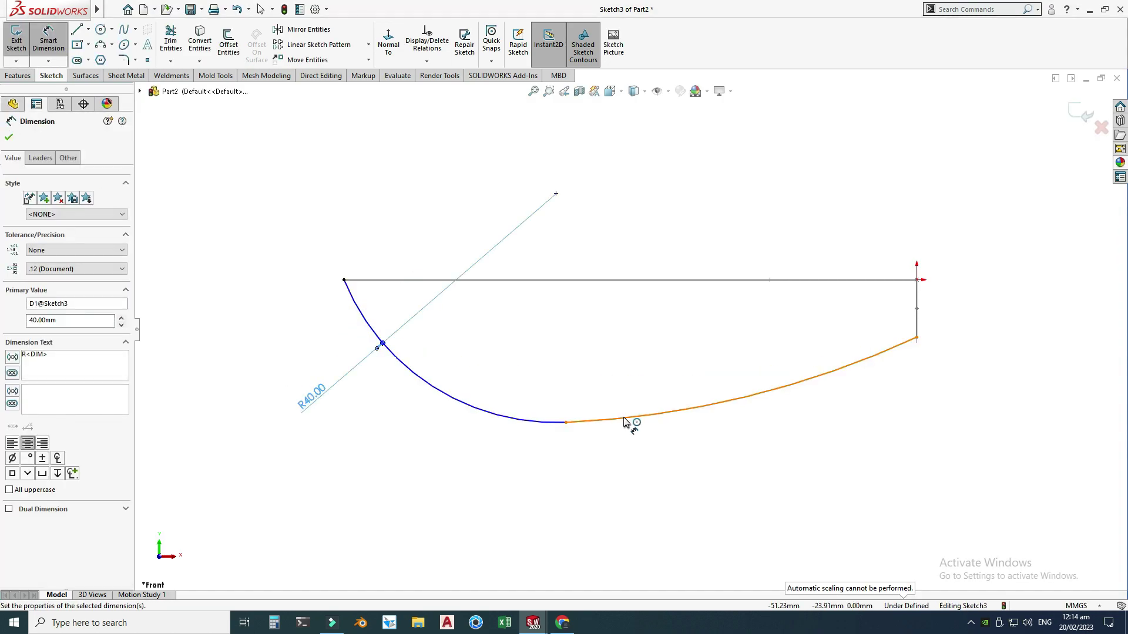
- Dimension the stern arc to a 300 mm radius and adjust a point on the keel curve
left_click(570, 464)
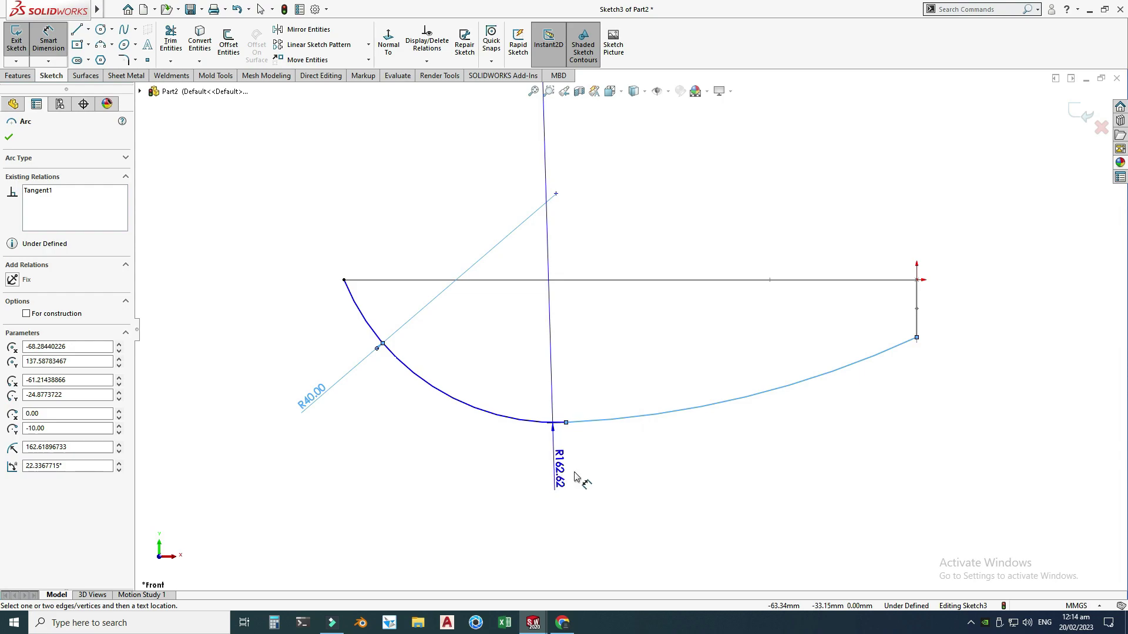
left_click(635, 478)
type("300")
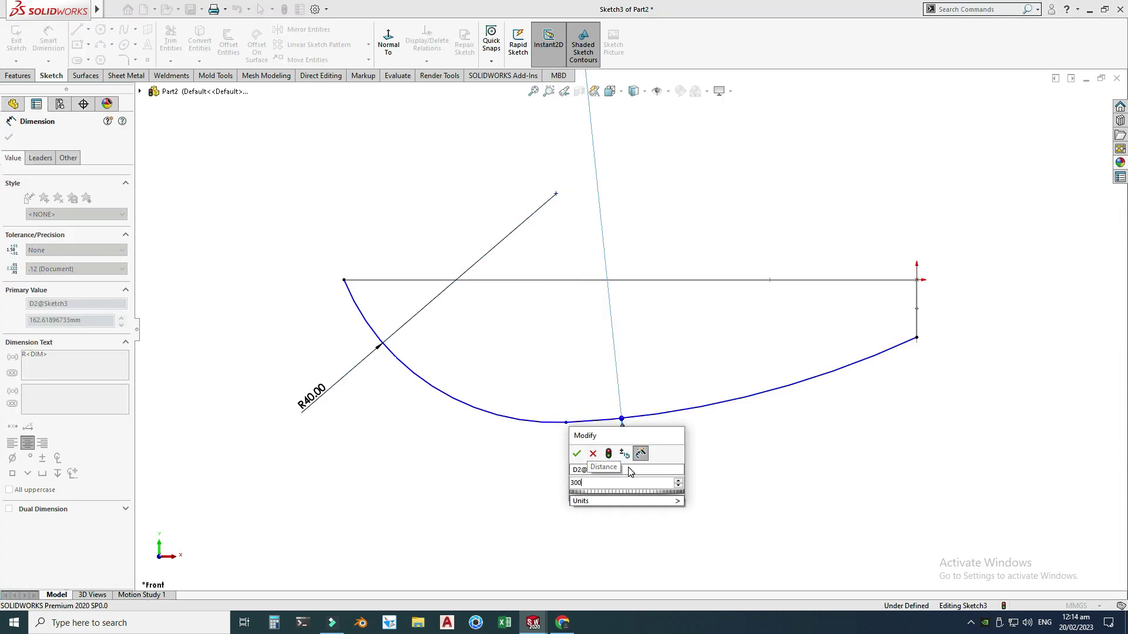
key("Return")
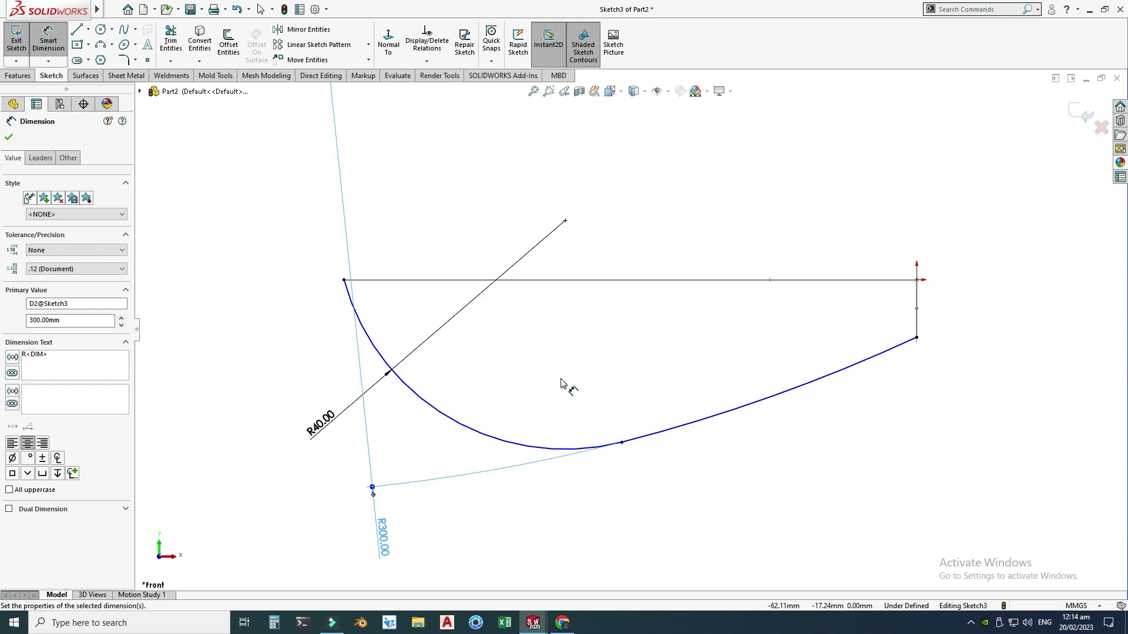
key("Escape")
key("z")
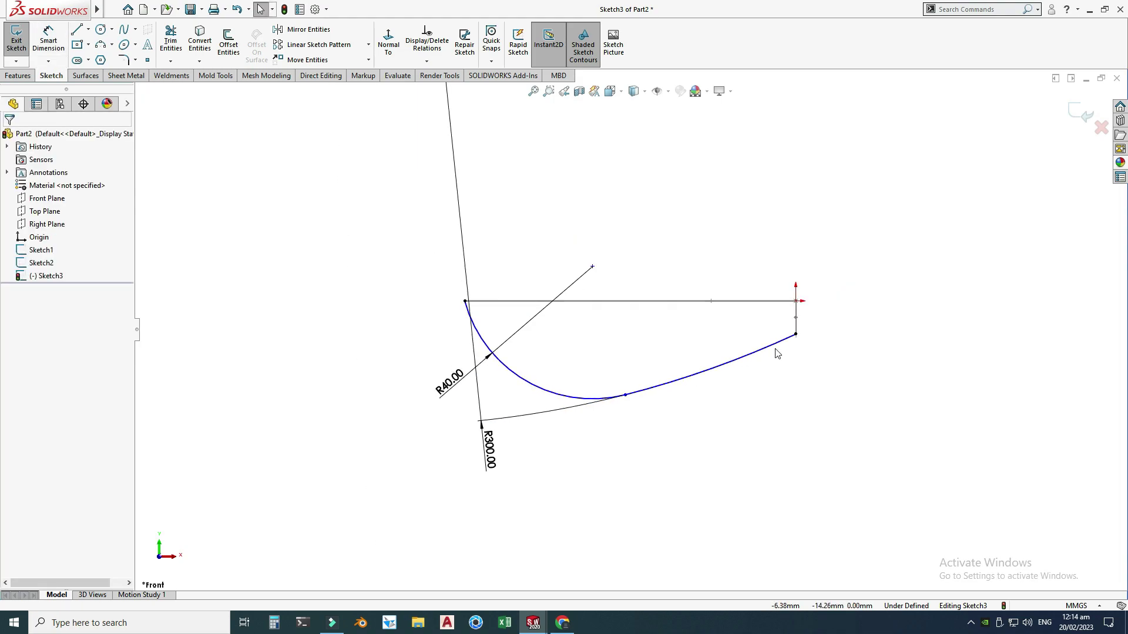
scroll(810, 329, "down", 2)
mouse_move(547, 414)
left_mouse_down()
mouse_move(503, 365)
mouse_move(456, 354)
left_mouse_up()
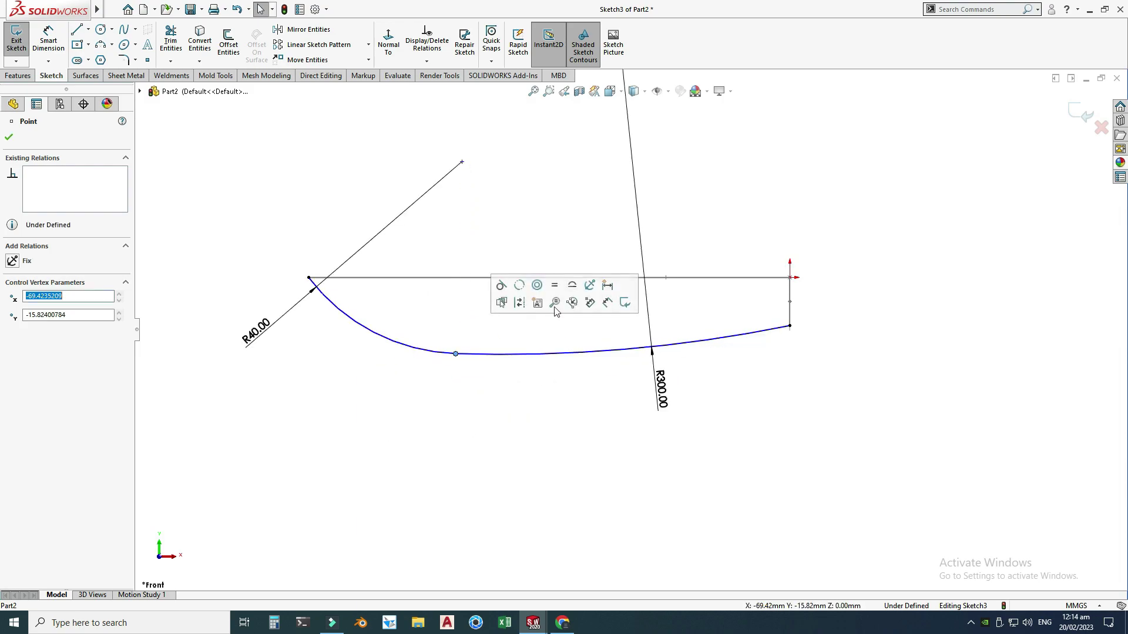
- Draw a centerline from the keel curve's stern end, tangent to the curve
key("Escape")
left_click(89, 30)
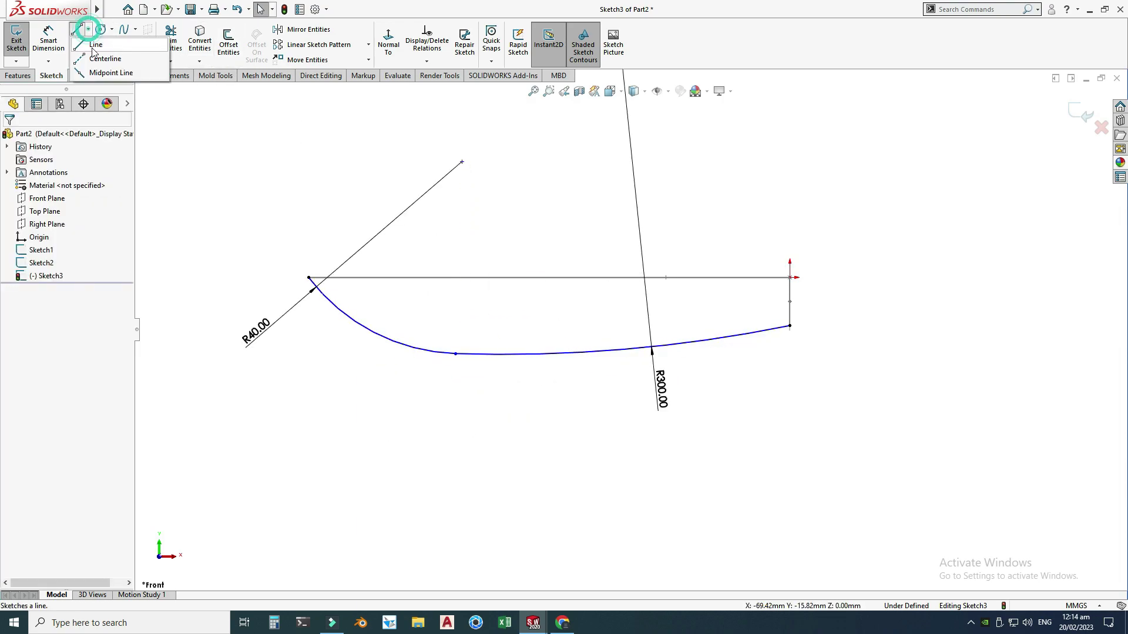
left_click(109, 58)
scroll(776, 352, "down", 2)
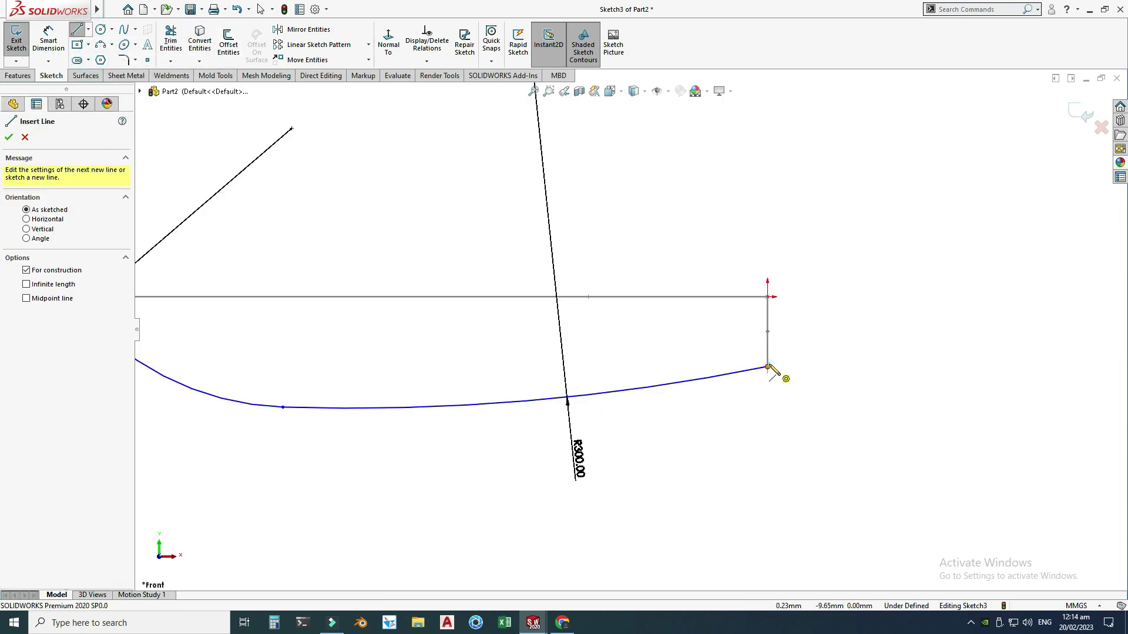
left_click(768, 368)
left_click(877, 337)
key("Escape")
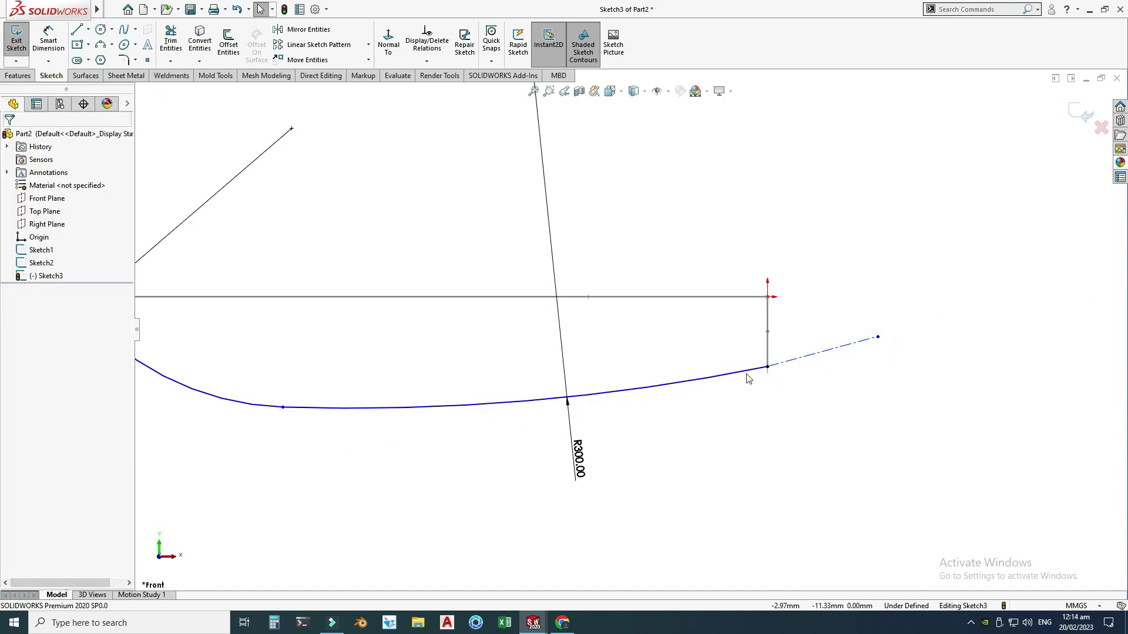
left_click(761, 368)
left_click(824, 353, "ctrl")
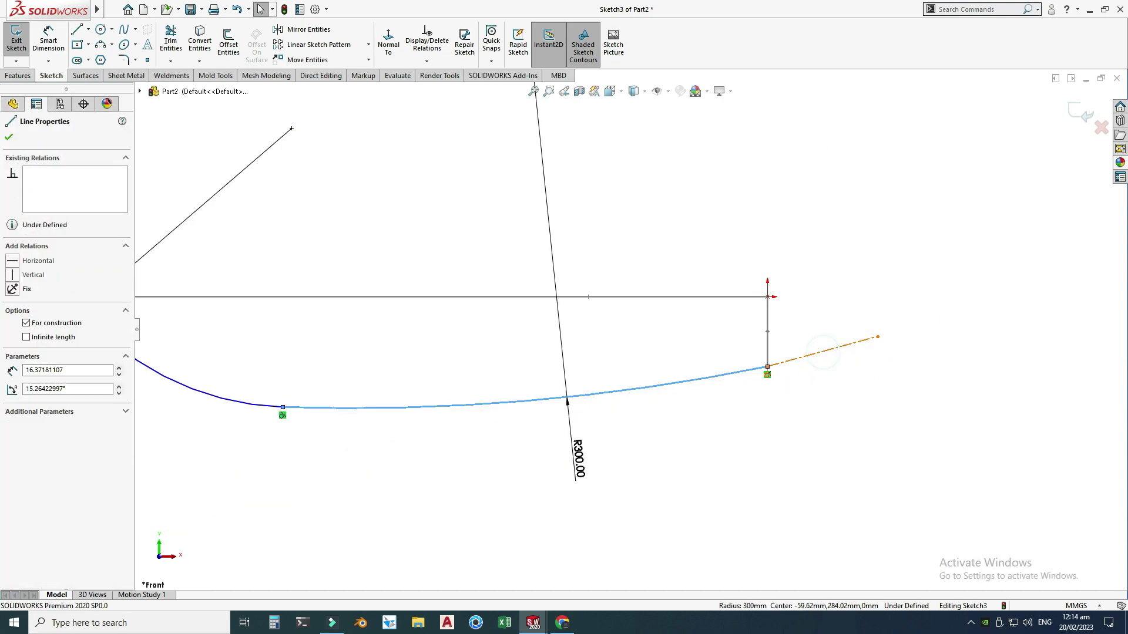
left_click(859, 301)
key("Escape")
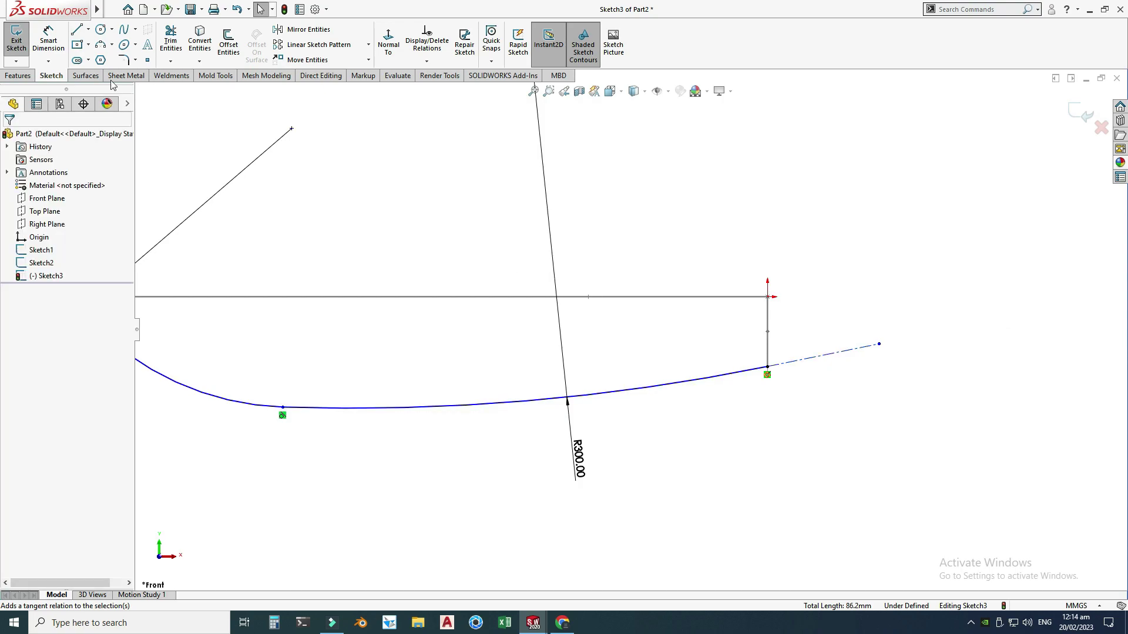
- Set the centerline at 80° to the vertical line and exit Sketch3
left_click(48, 36)
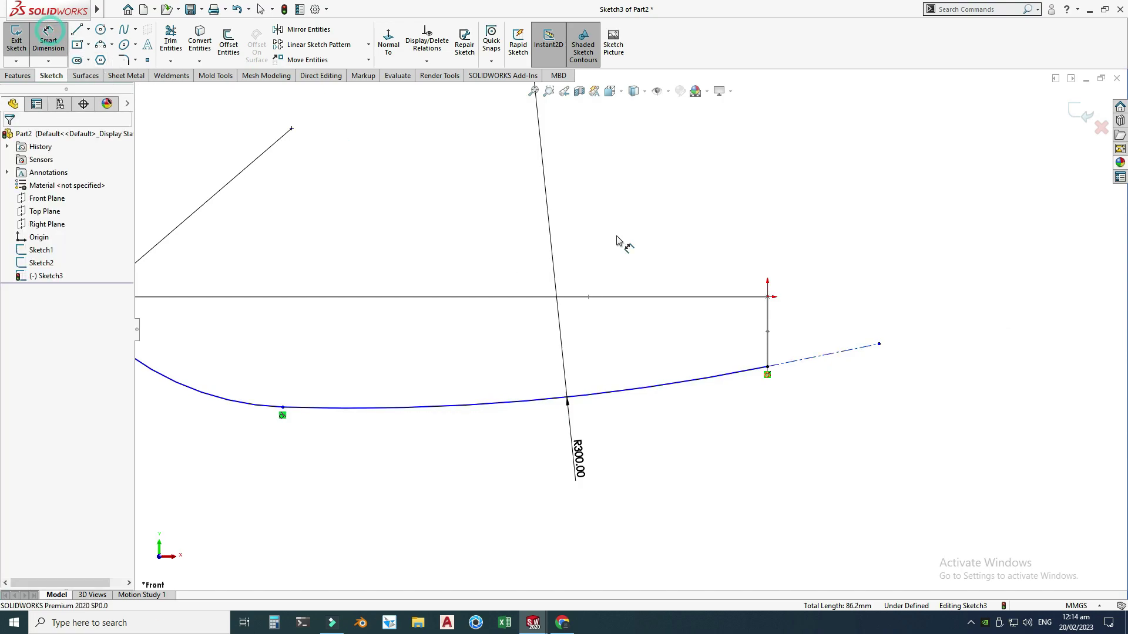
left_click(814, 363)
left_click(767, 318)
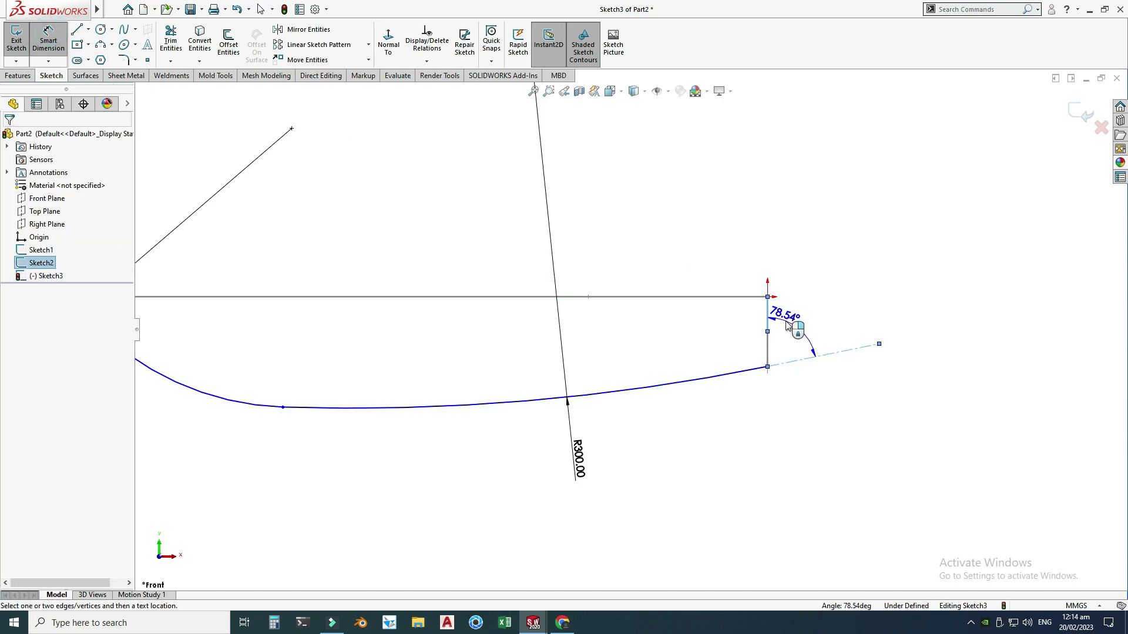
left_click(787, 325)
type("80")
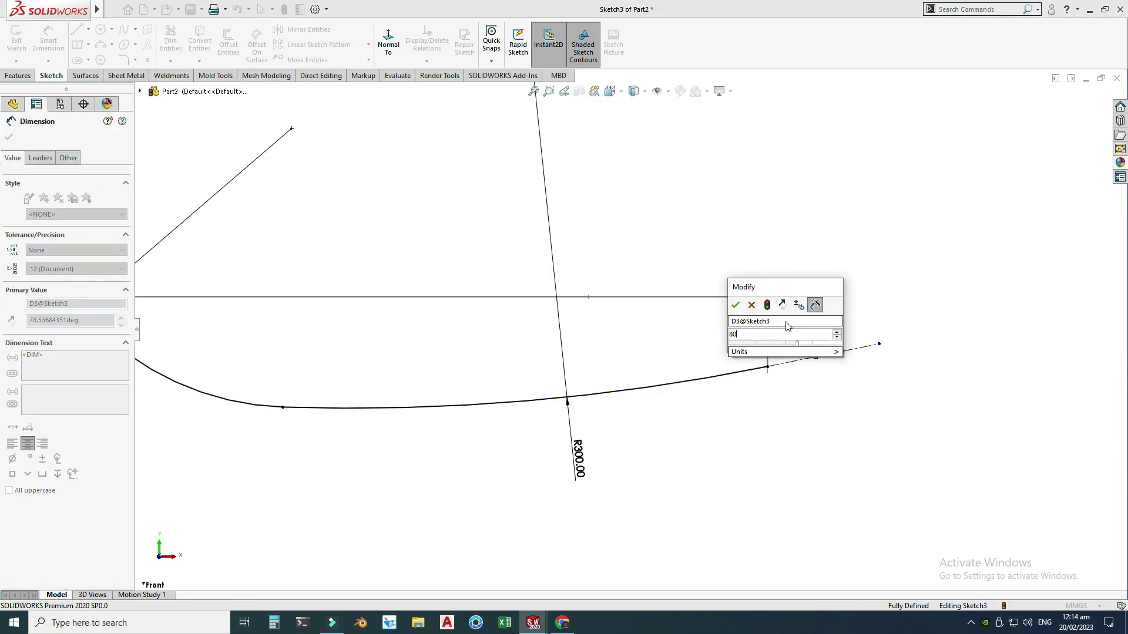
key("Return")
key("Escape")
key("f")
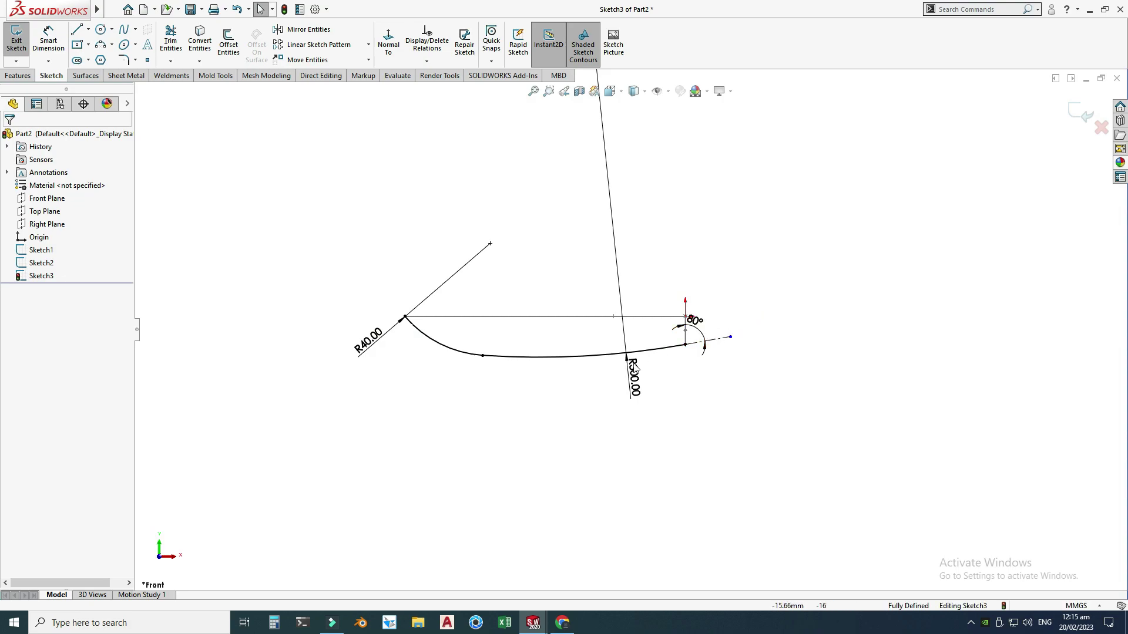
left_click(1077, 120)
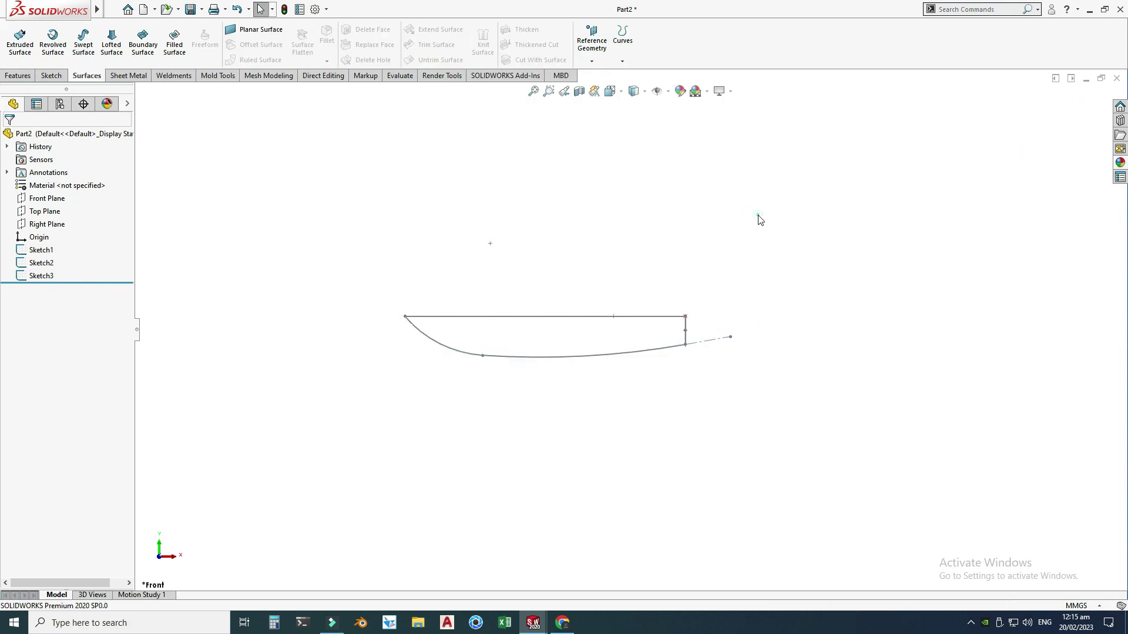
- Orbit to view Sketch1, Sketch2 and Sketch3 as a 3-D hull wireframe, checking the toolbar tab settings
right_click(756, 189)
left_click(789, 237)
mouse_move(770, 239)
left_mouse_down()
mouse_move(700, 292)
mouse_move(626, 280)
mouse_move(634, 252)
mouse_move(735, 313)
mouse_move(728, 246)
mouse_move(707, 217)
mouse_move(698, 278)
mouse_move(642, 264)
mouse_move(722, 308)
left_mouse_up()
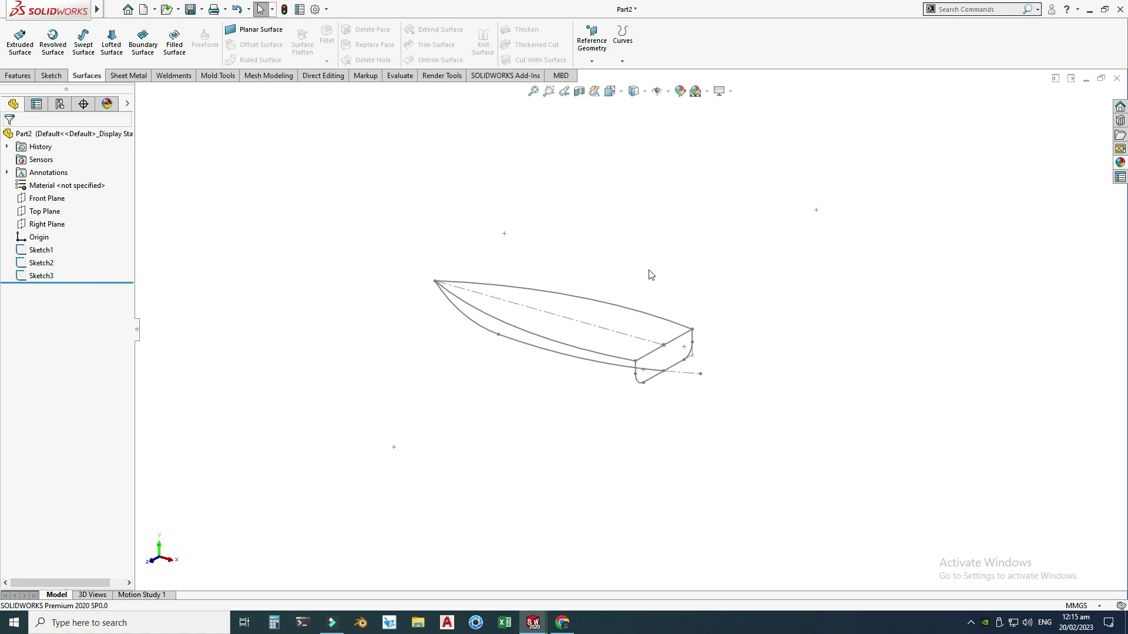
right_click(97, 76)
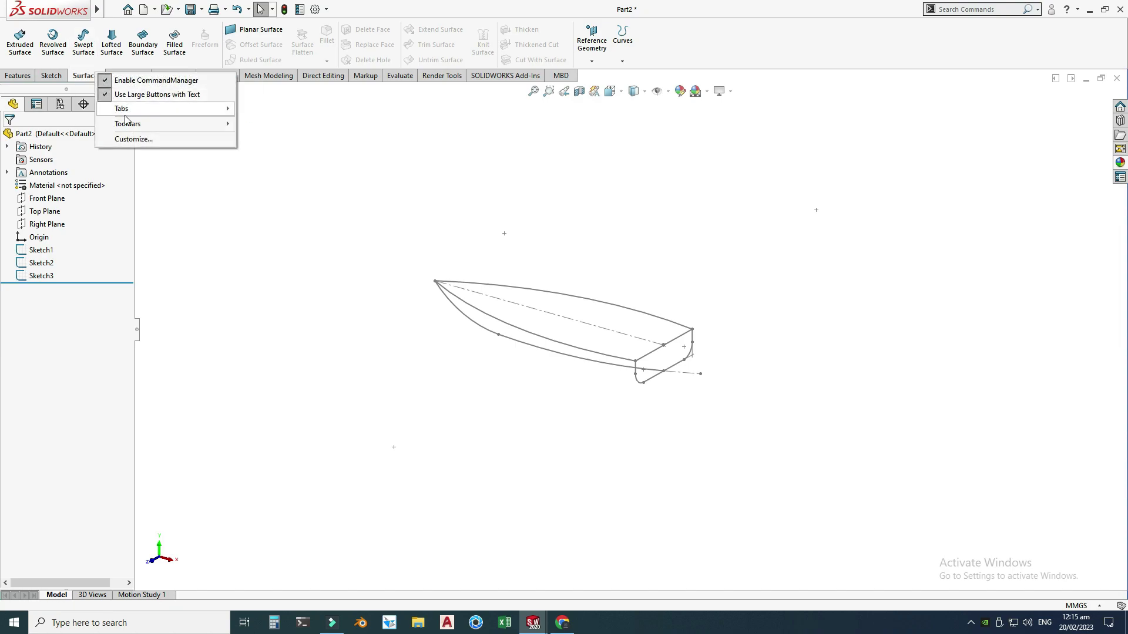
mouse_move(130, 113)
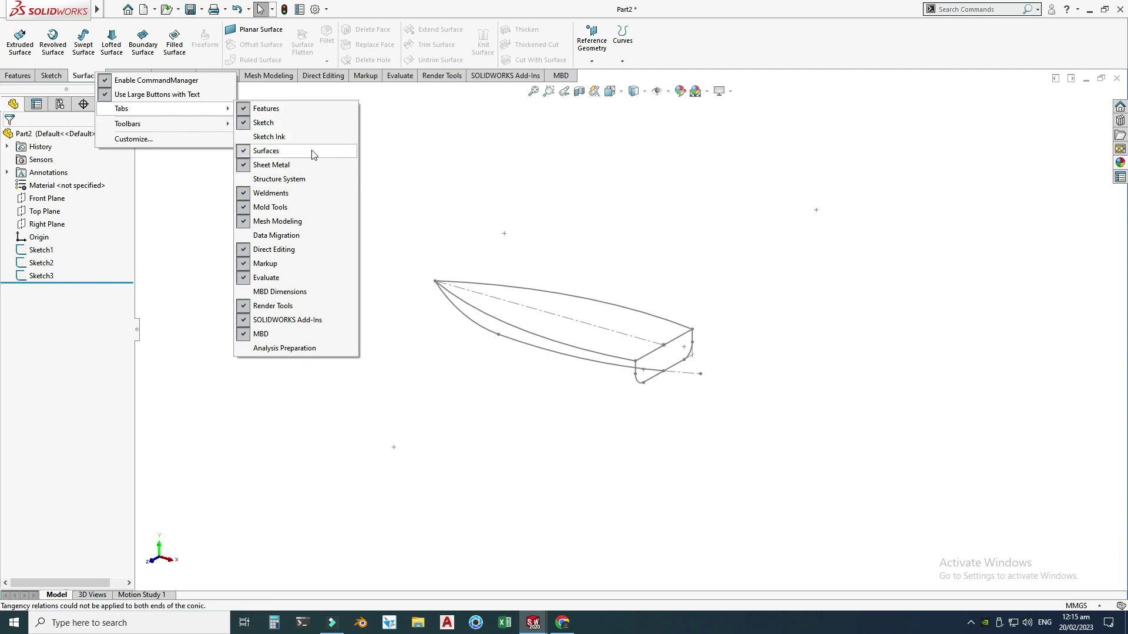
key("Escape")
key("Escape")
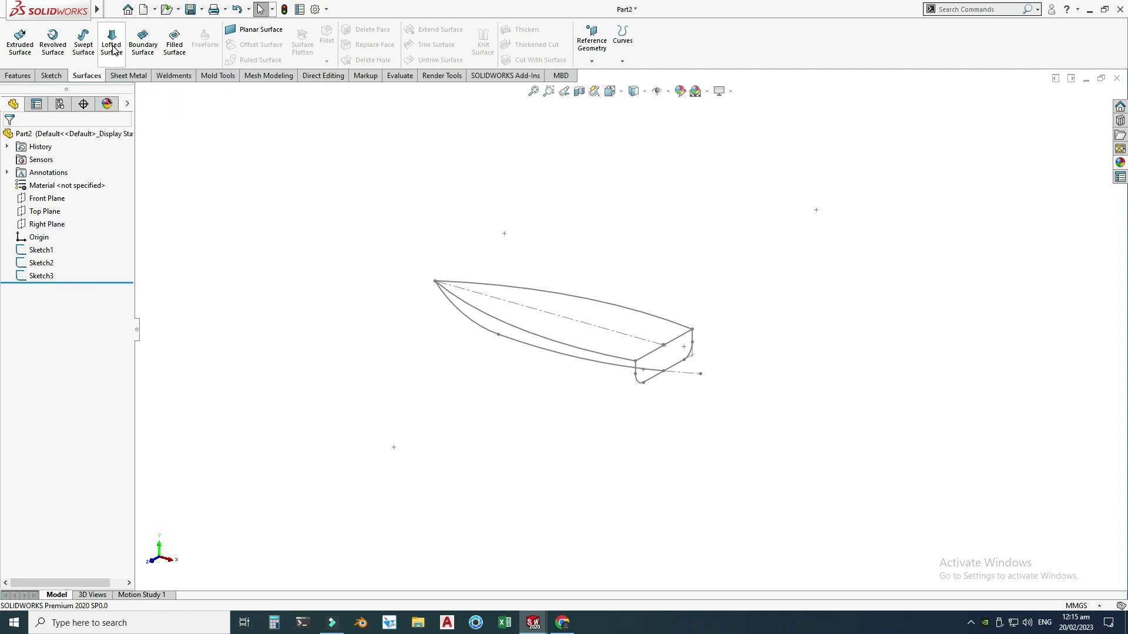
- Start a lofted surface with the boat's top edge and lower edge curve as profiles
left_click(112, 47)
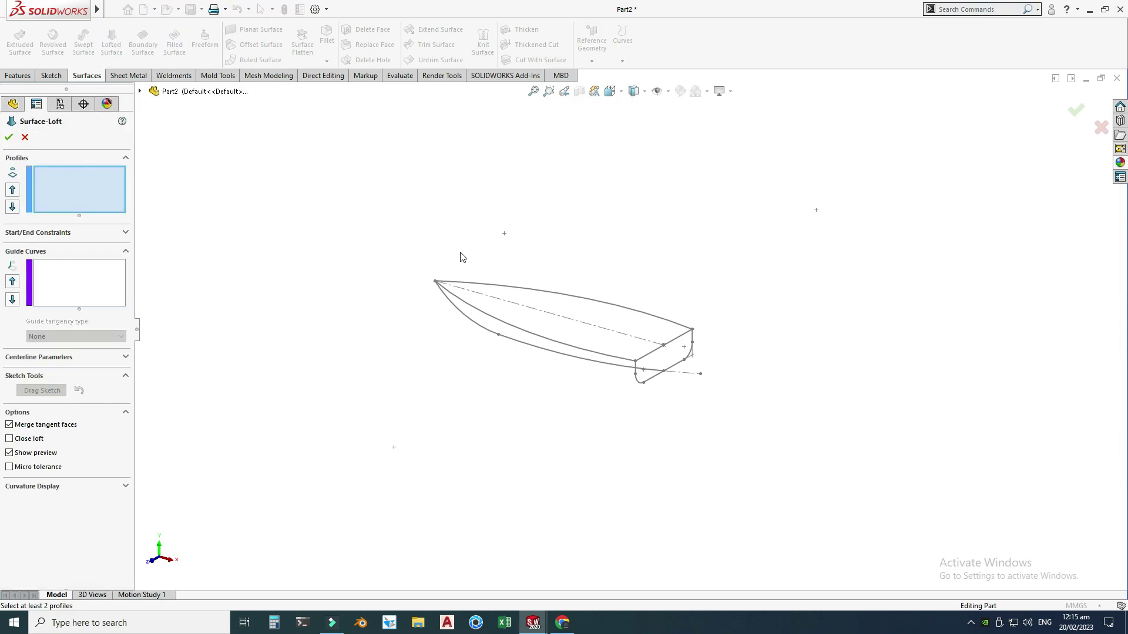
right_click(90, 183)
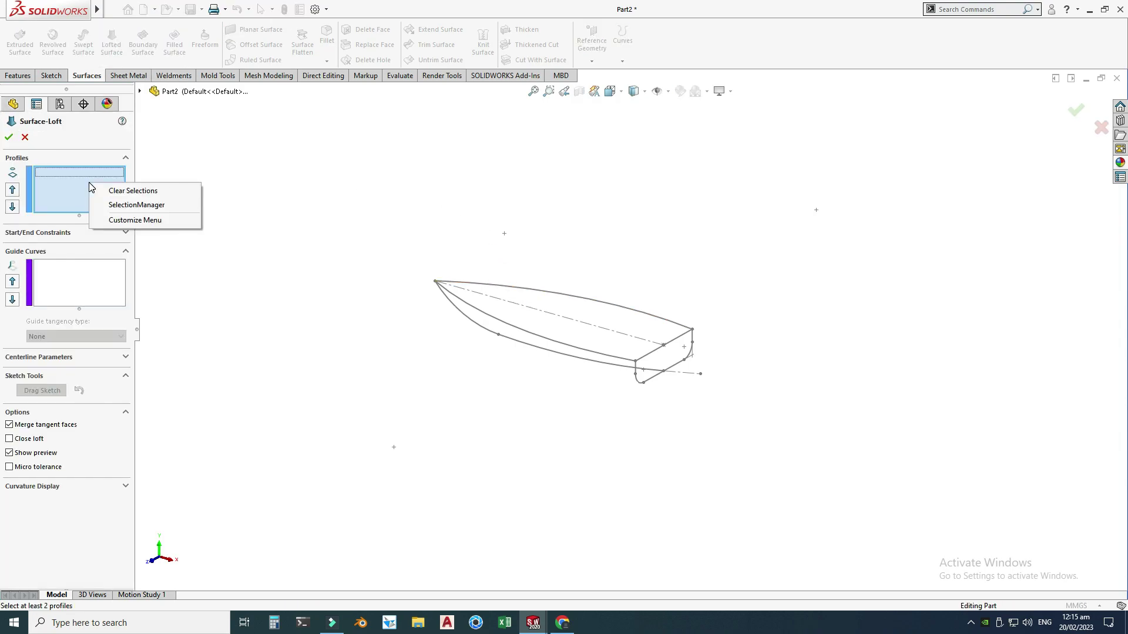
left_click(113, 205)
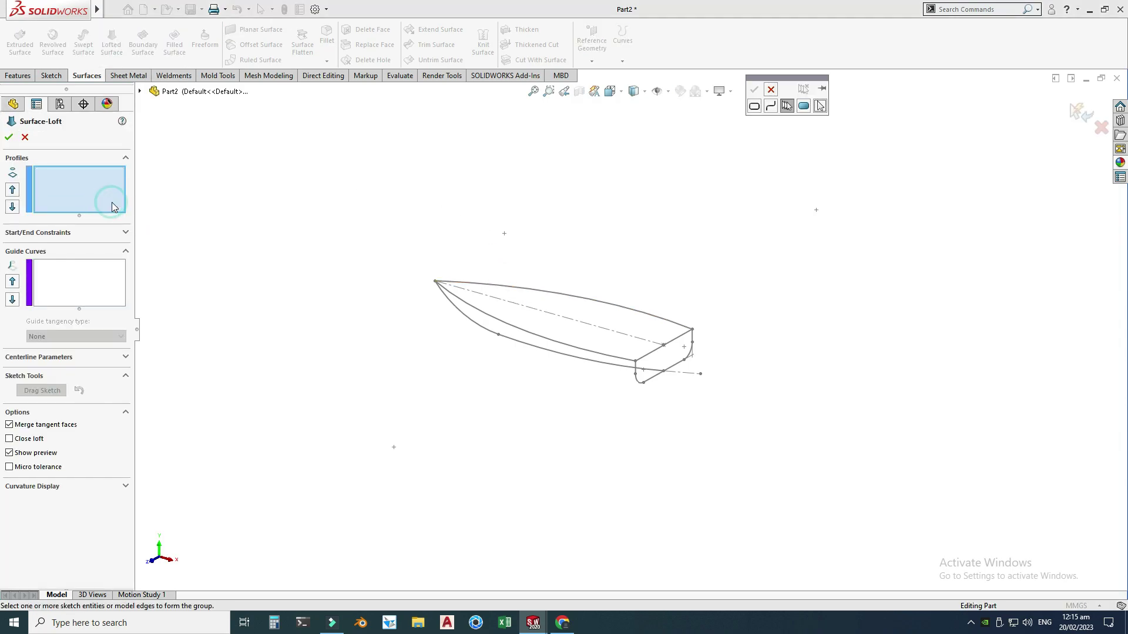
left_click(544, 294)
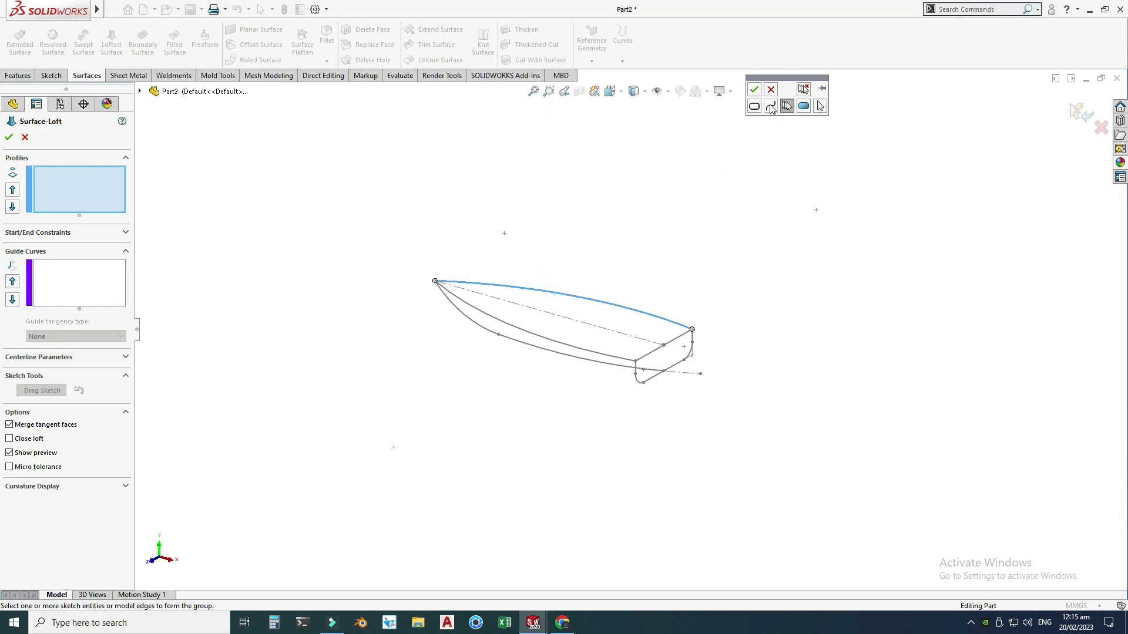
left_click(753, 89)
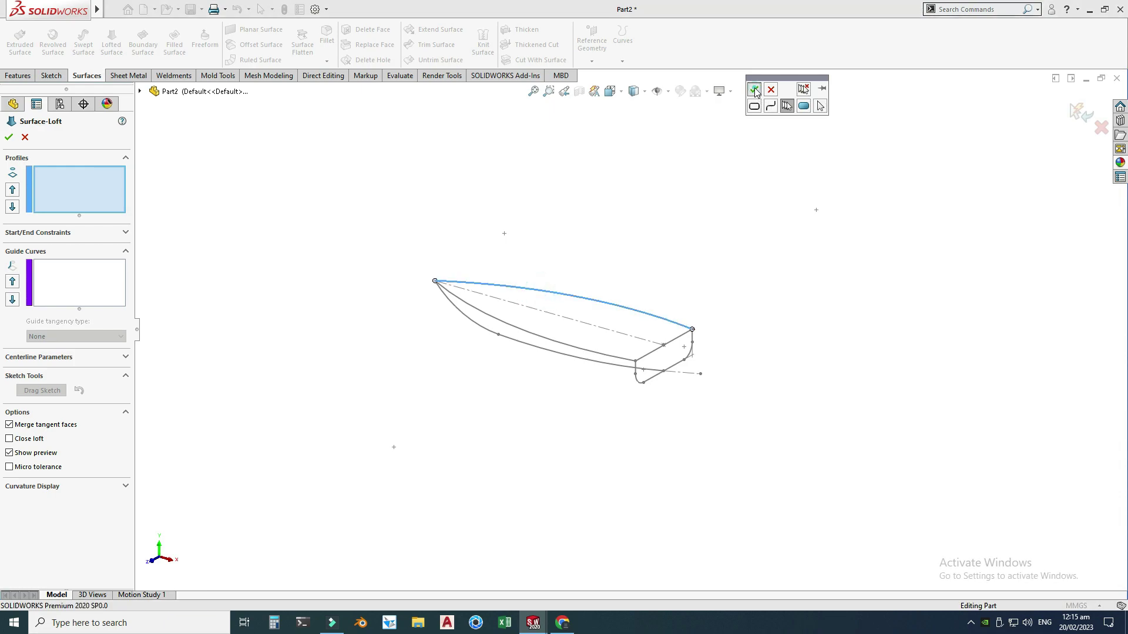
right_click(99, 204)
left_click(118, 223)
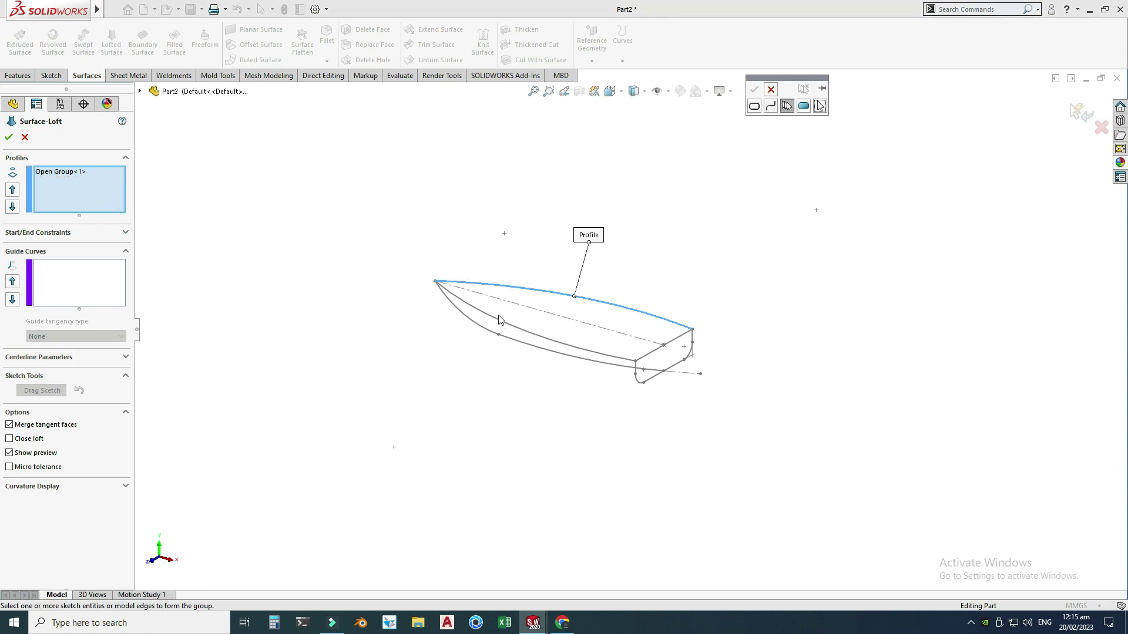
left_click(498, 336)
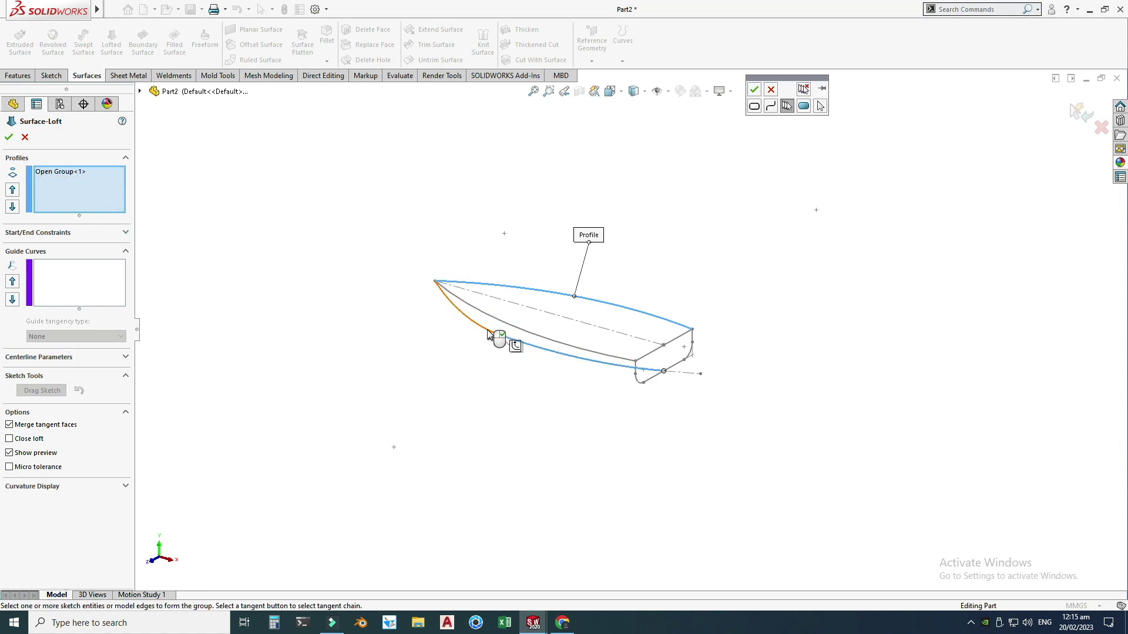
left_click(754, 89)
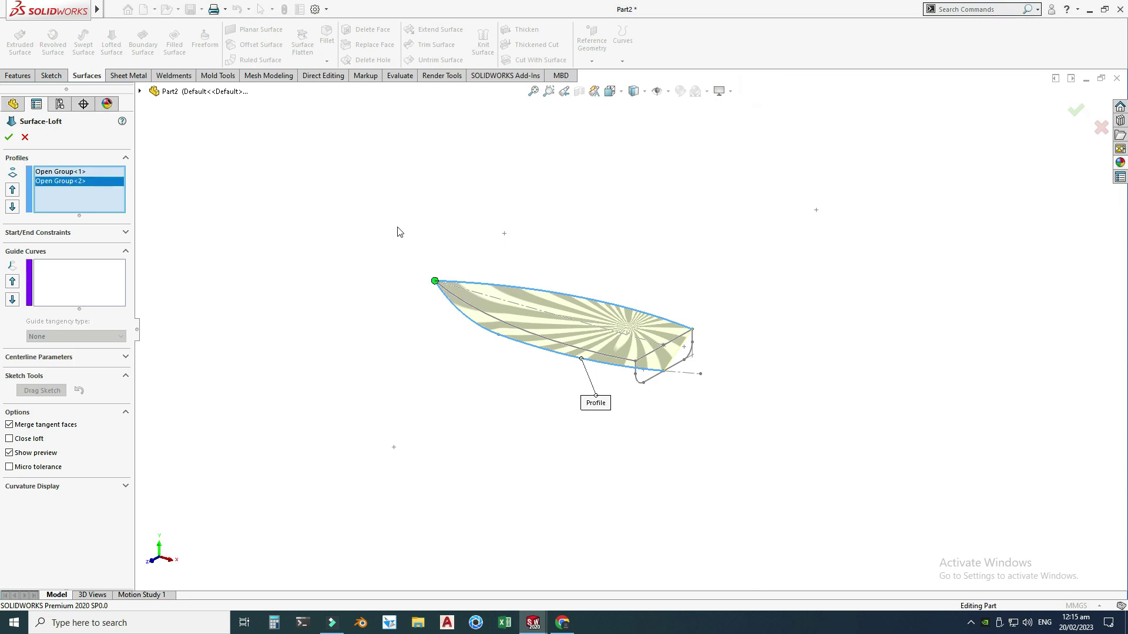
- Add the keel curve as third profile, use Sketch2 as guide curve, and create Surface-Loft1
right_click(320, 190)
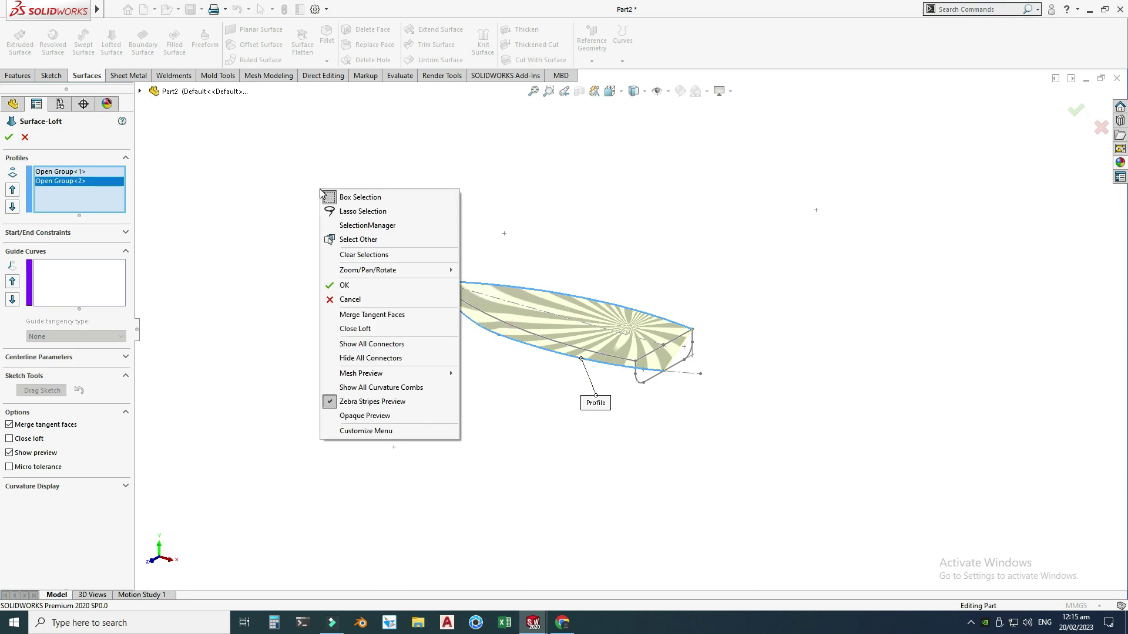
left_click(353, 224)
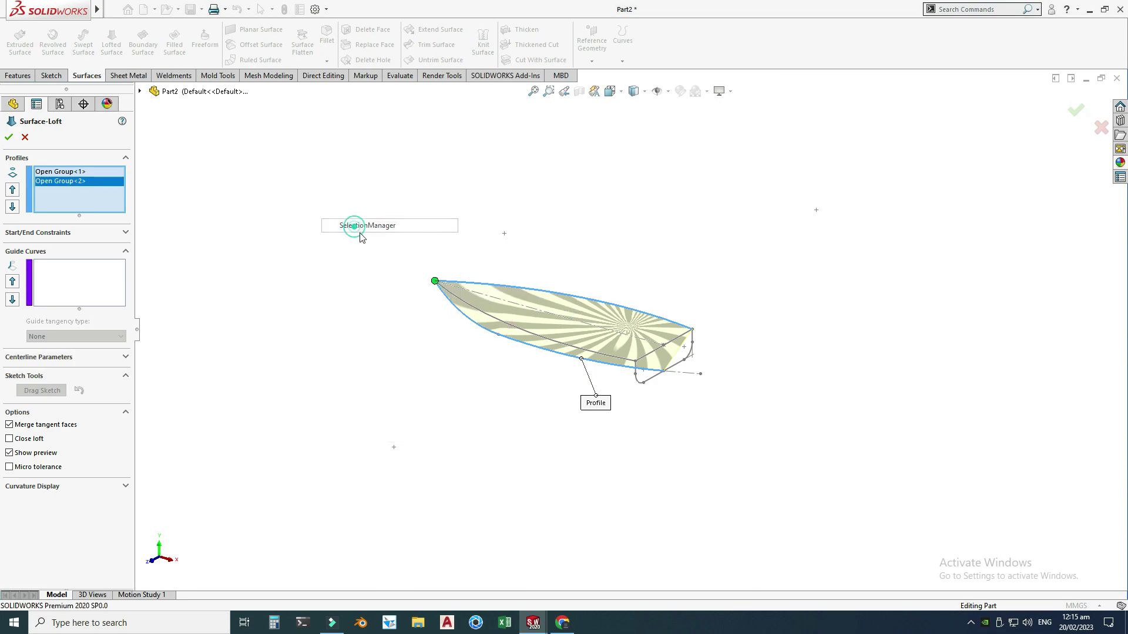
left_click(466, 307)
left_click(258, 179)
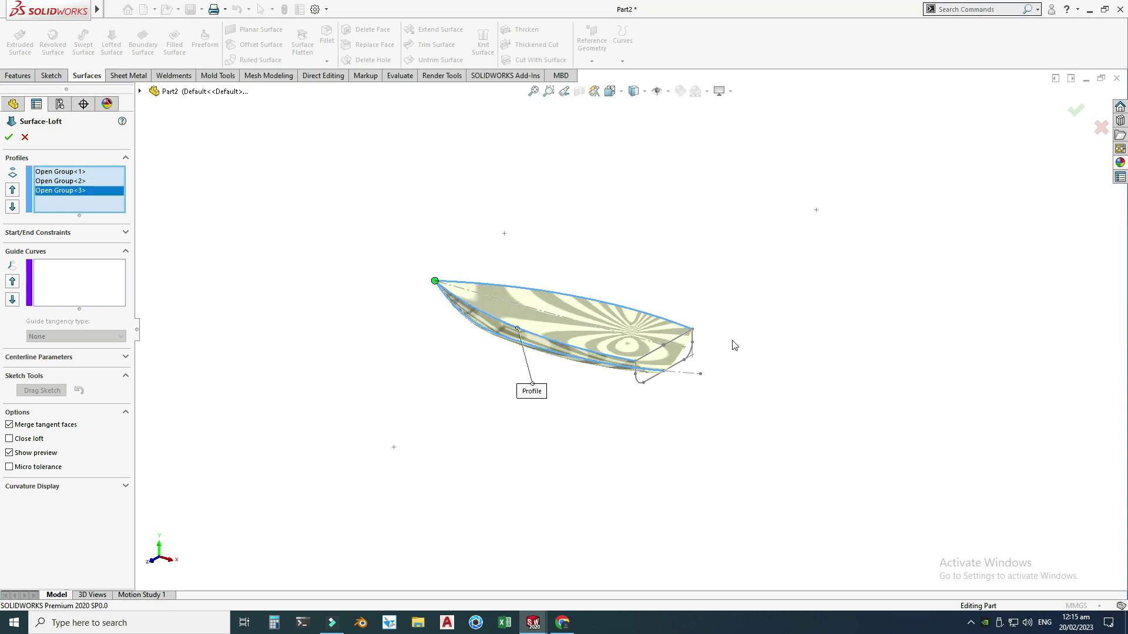
scroll(733, 345, "down", 2)
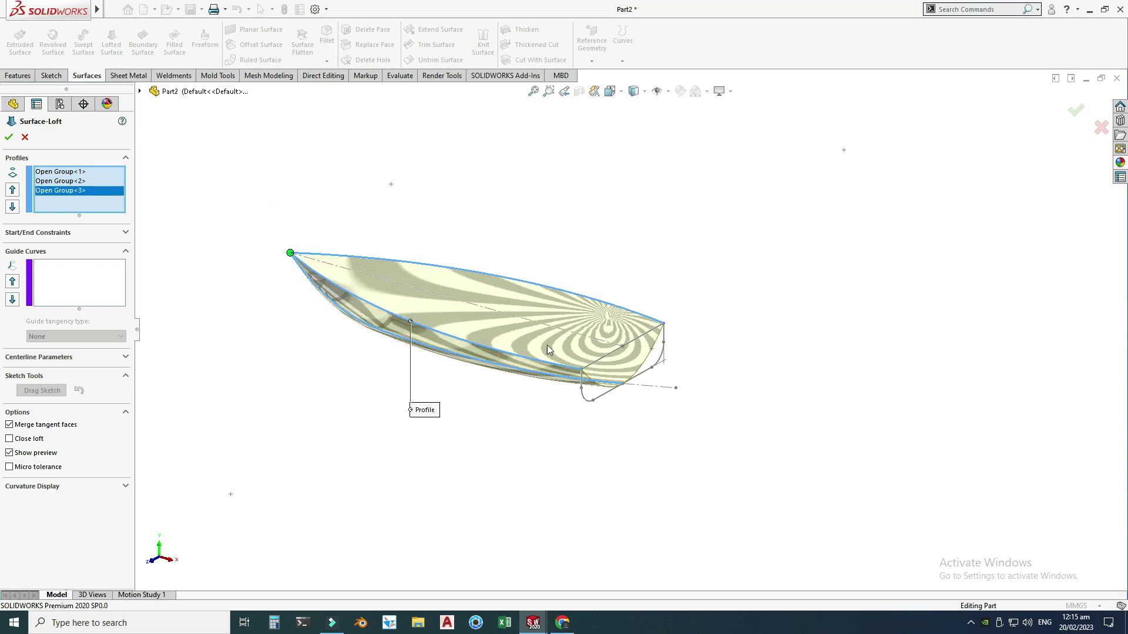
scroll(649, 373, "down", 2)
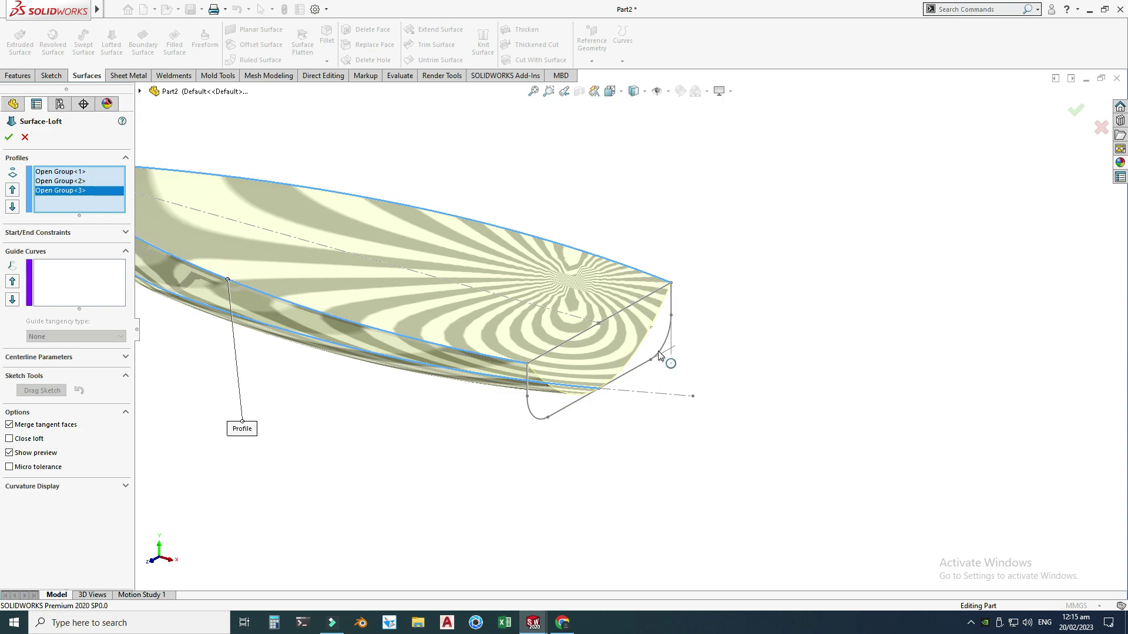
scroll(514, 391, "down", 1)
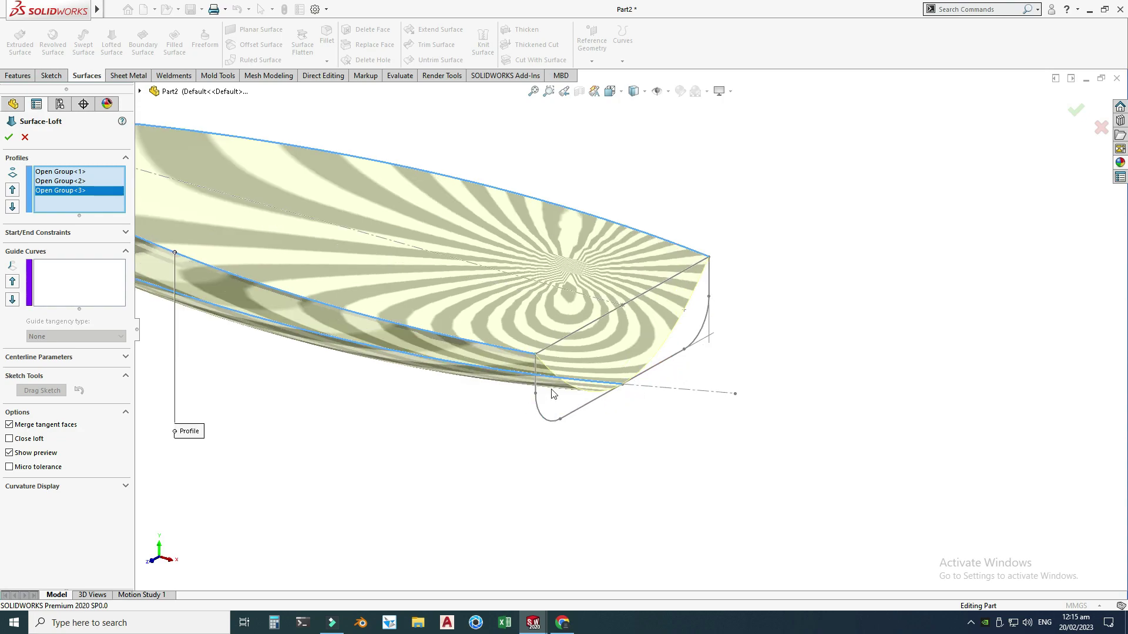
left_click(63, 279)
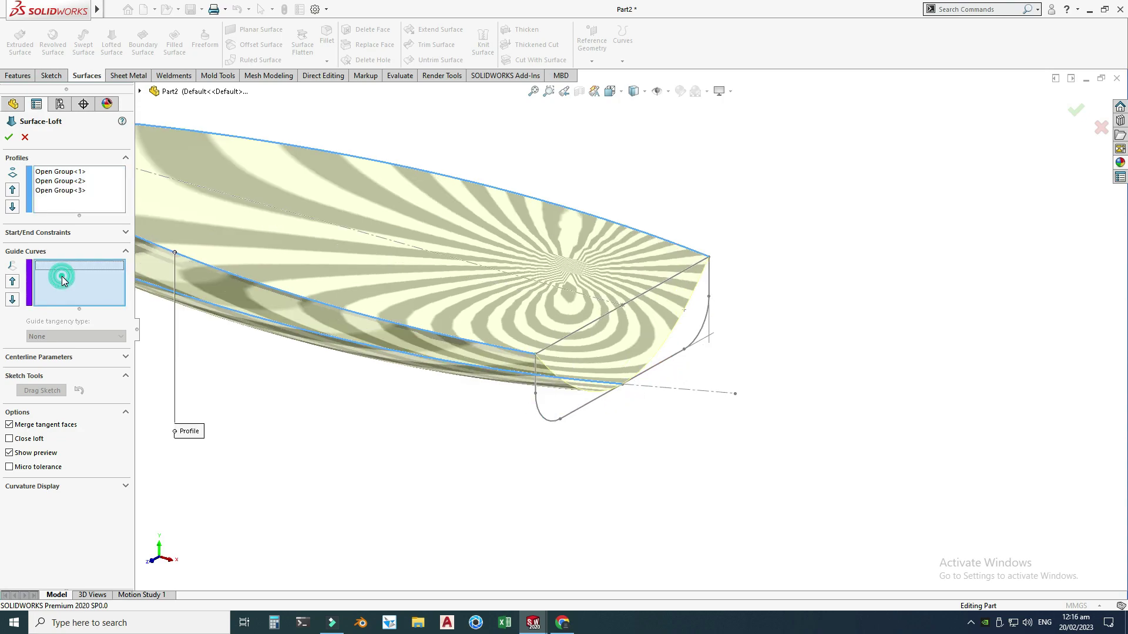
left_click(705, 319)
scroll(638, 287, "up", 3)
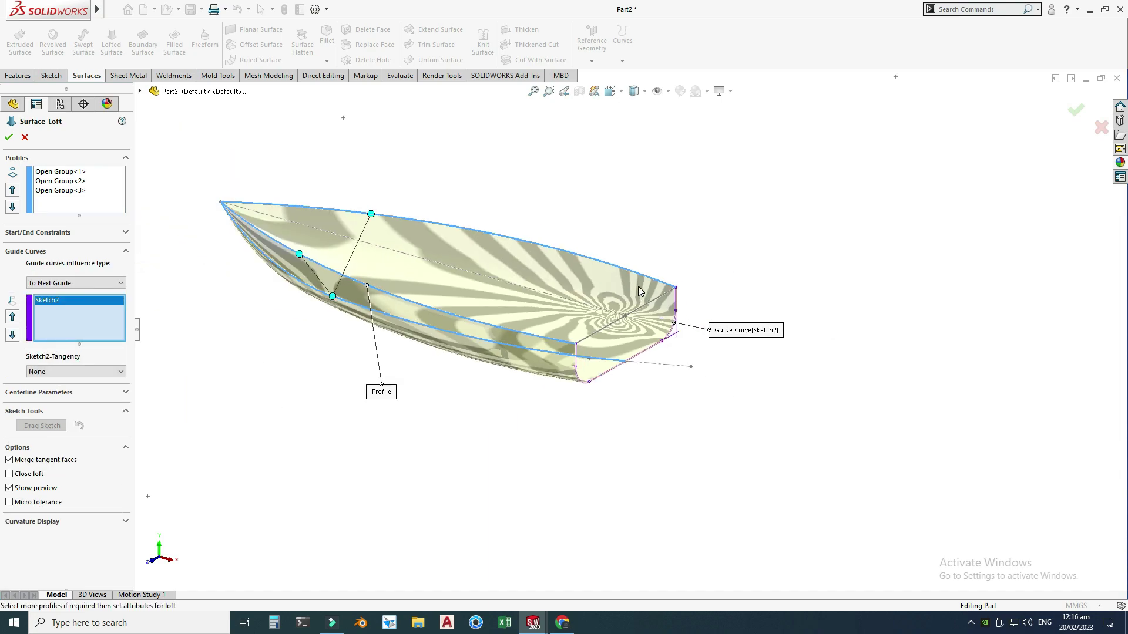
left_click(8, 136)
middle_click_drag(635, 170, 630, 287)
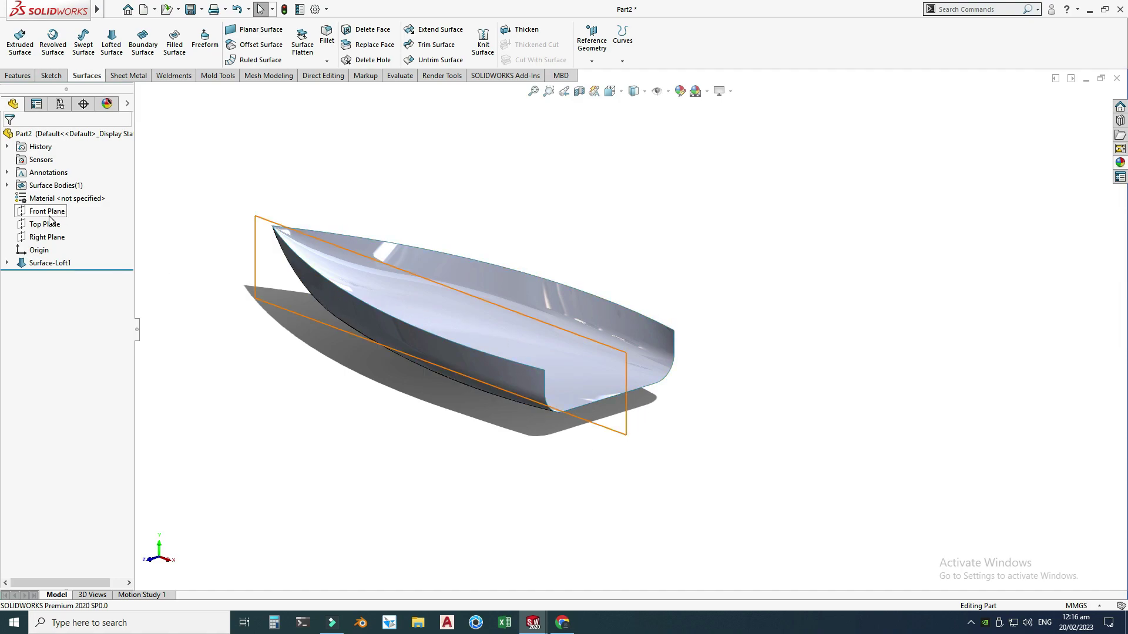
- Start a sketch on the Right Plane and convert the open transom edge into sketch curves
left_click(47, 237)
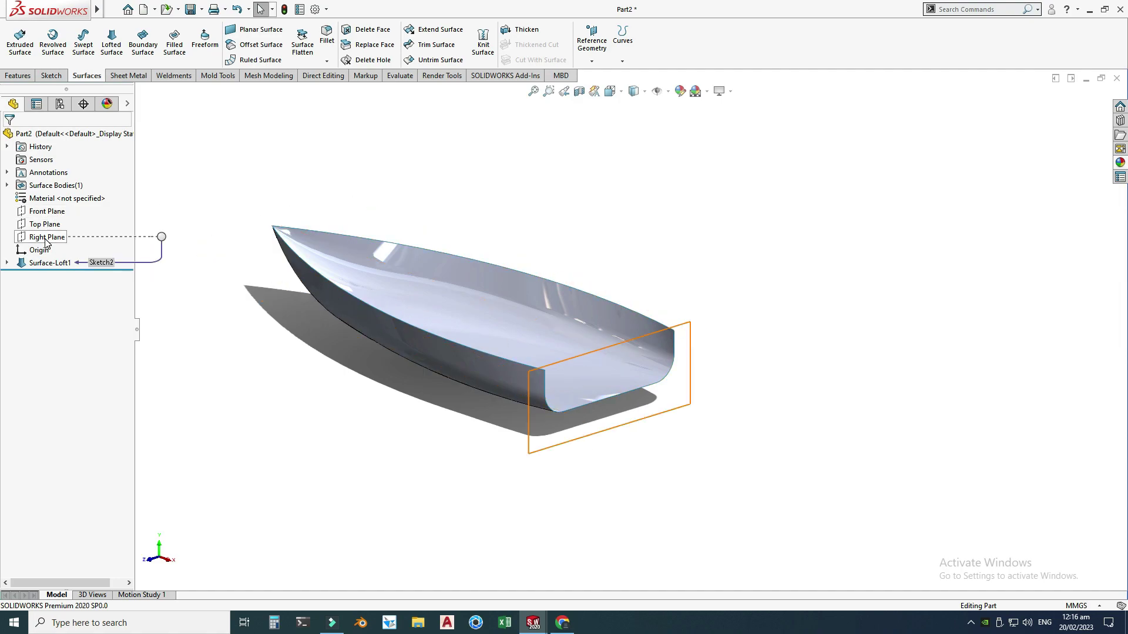
left_click(53, 220)
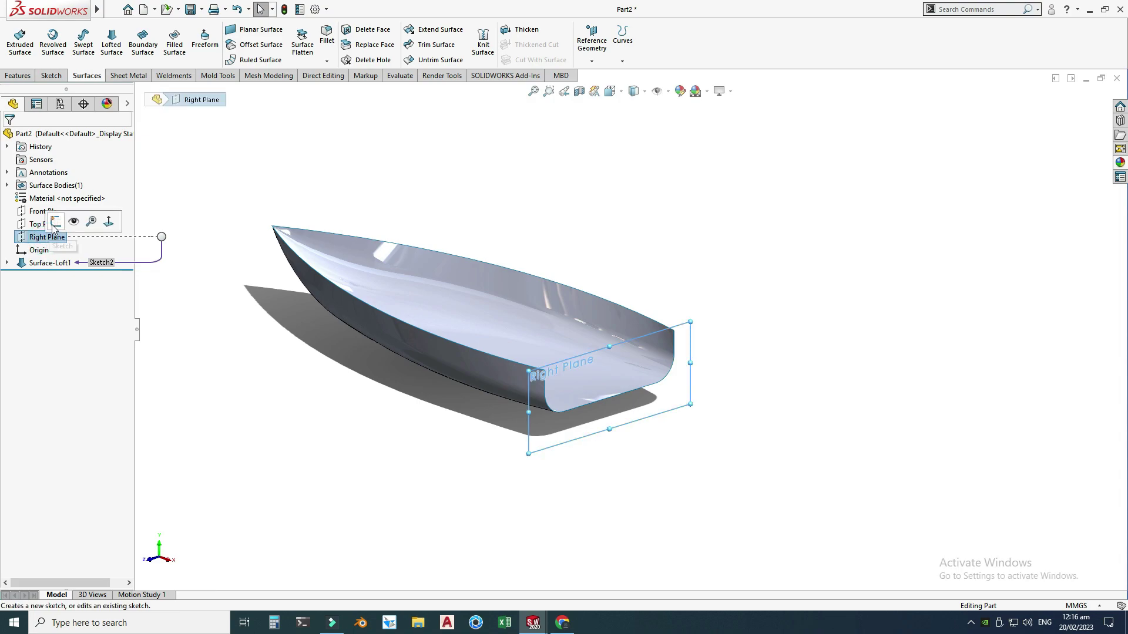
left_click(545, 388)
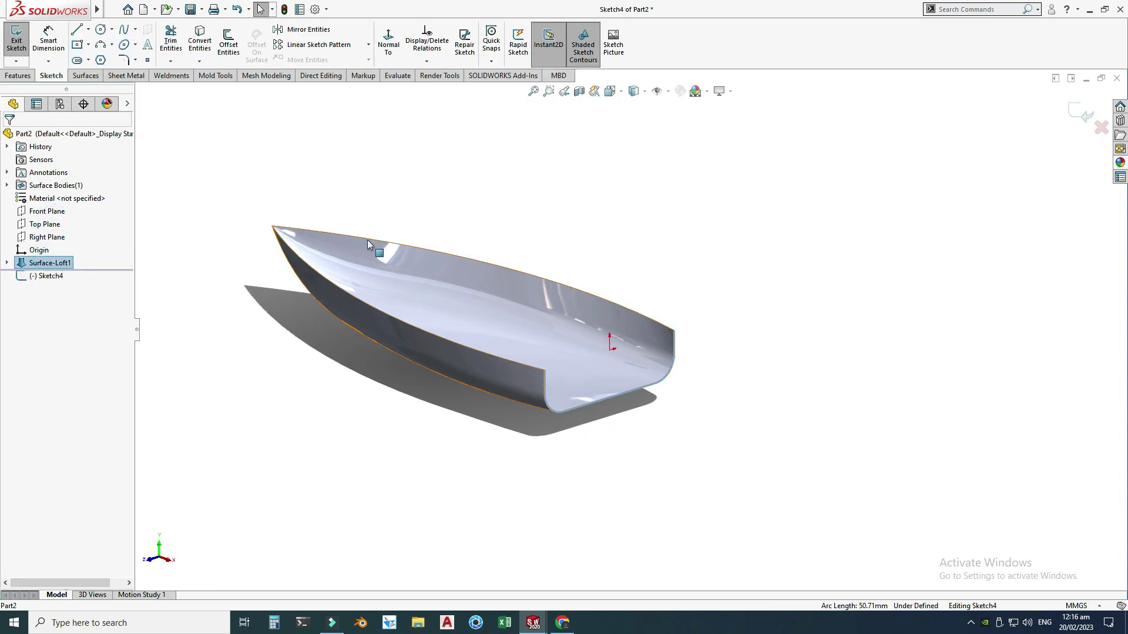
left_click(200, 42)
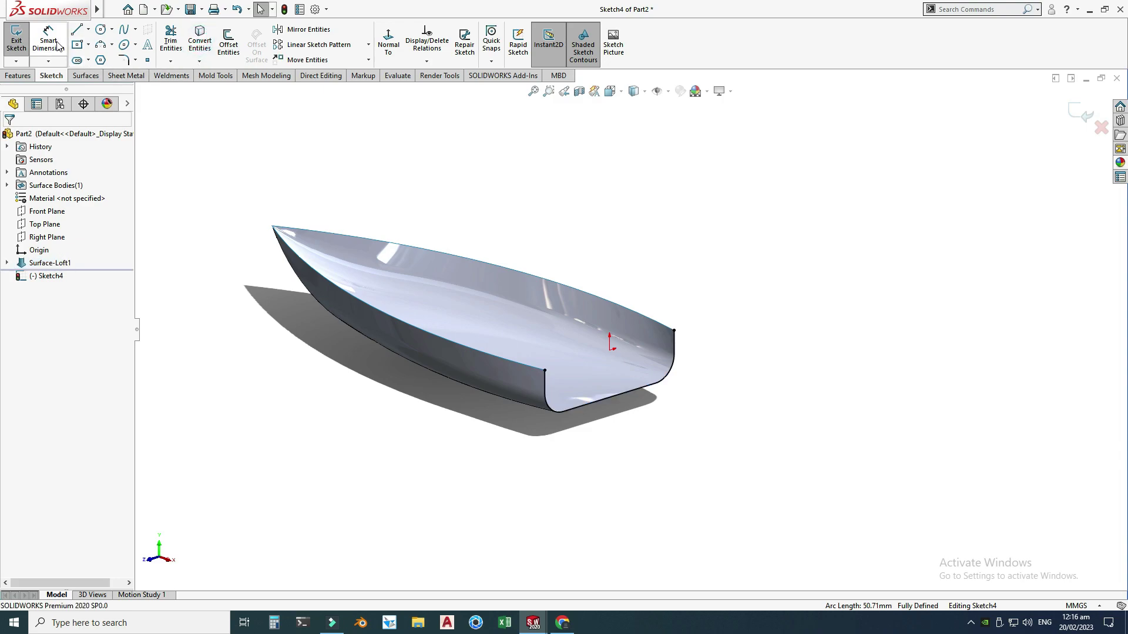
- Close the transom outline with a straight line between its corners and finish Sketch4
left_click(76, 30)
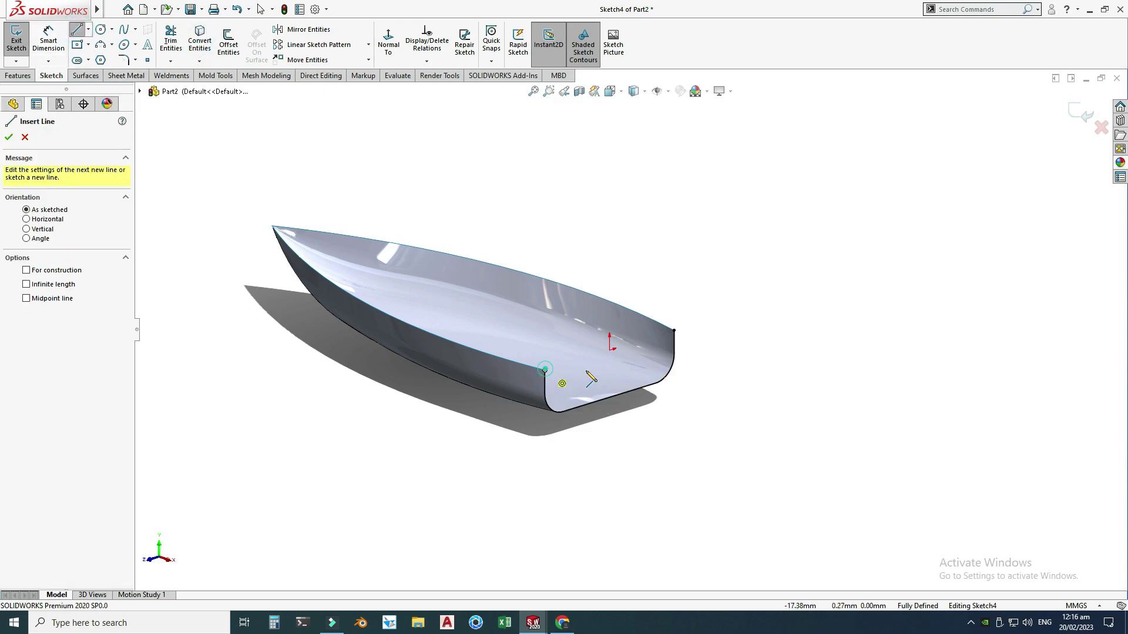
left_click(545, 369)
left_click(675, 331)
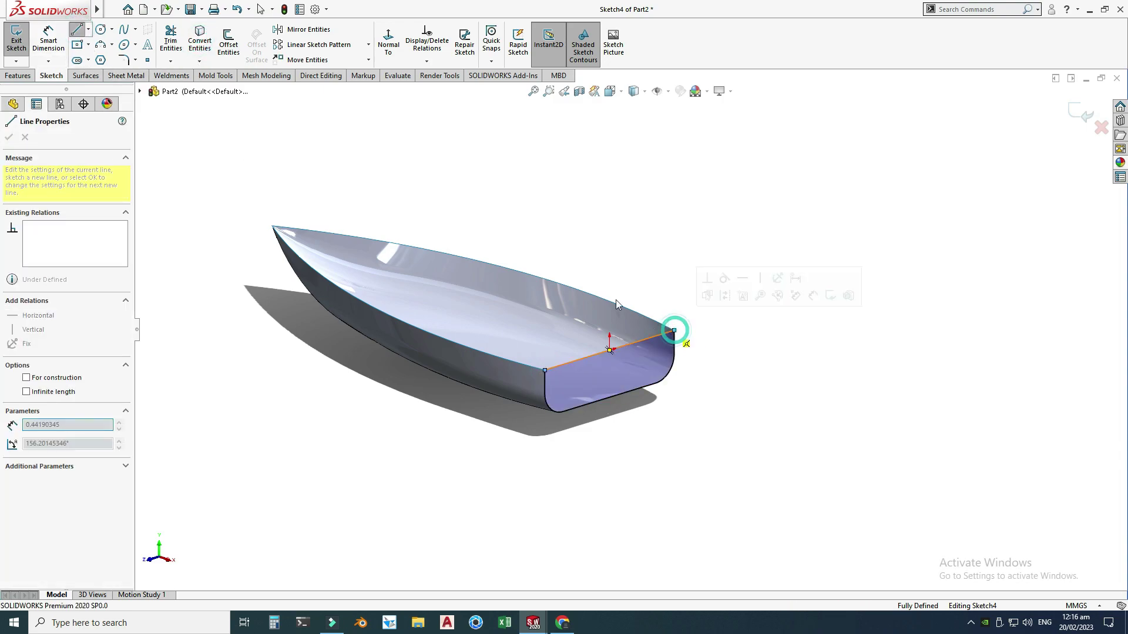
key("Escape")
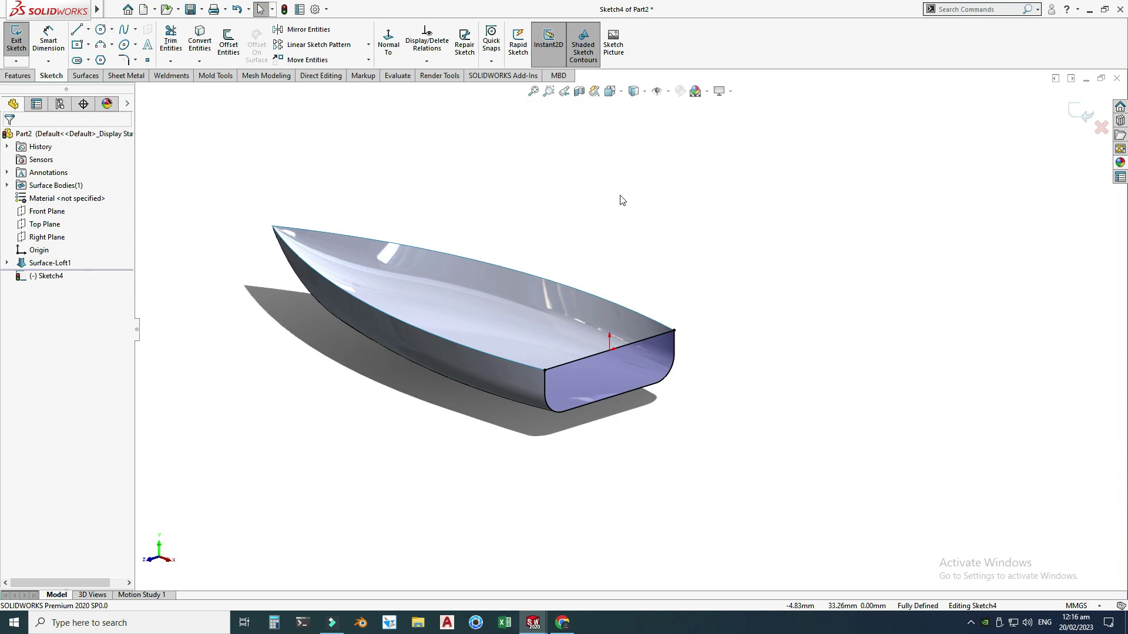
left_click(1083, 112)
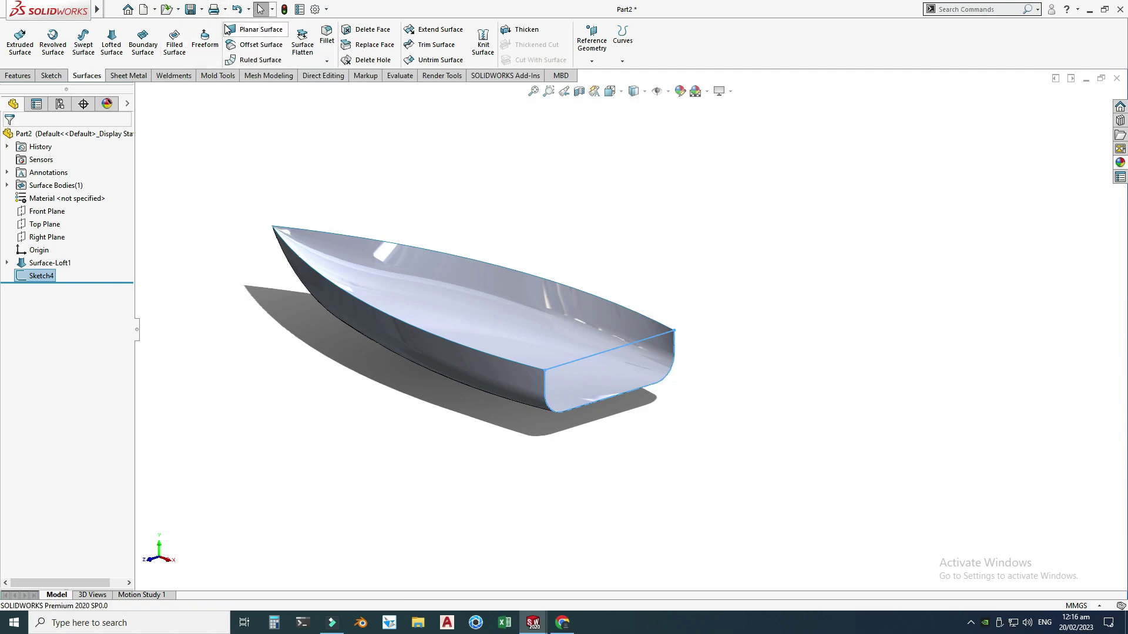
- Fill the Sketch4 transom outline with a planar surface and orbit to check it
left_click(241, 31)
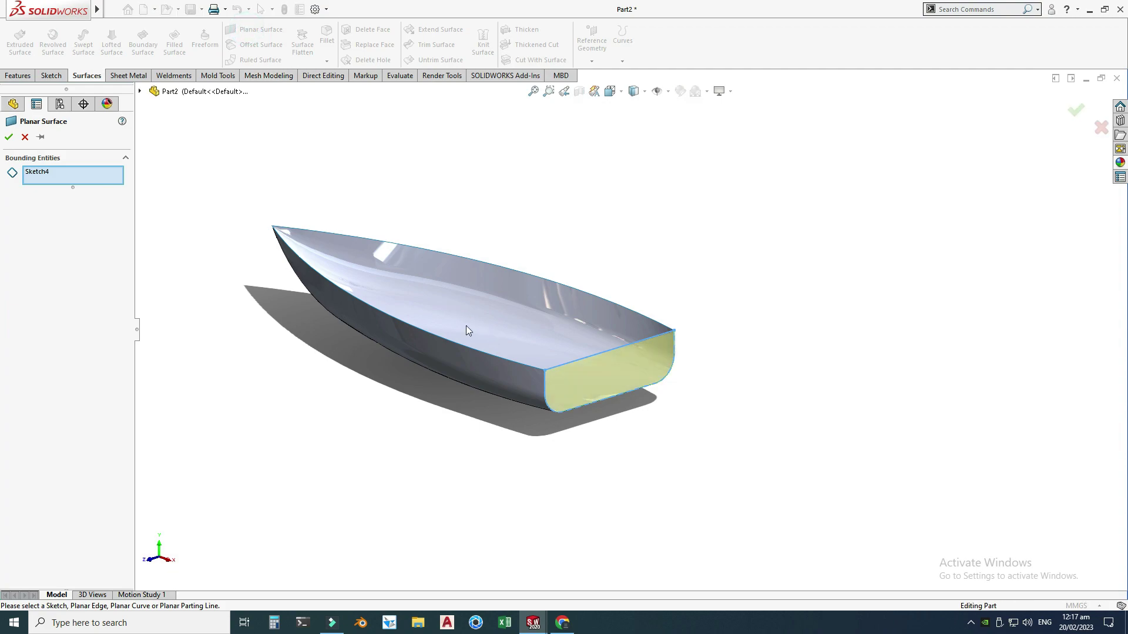
left_click(9, 138)
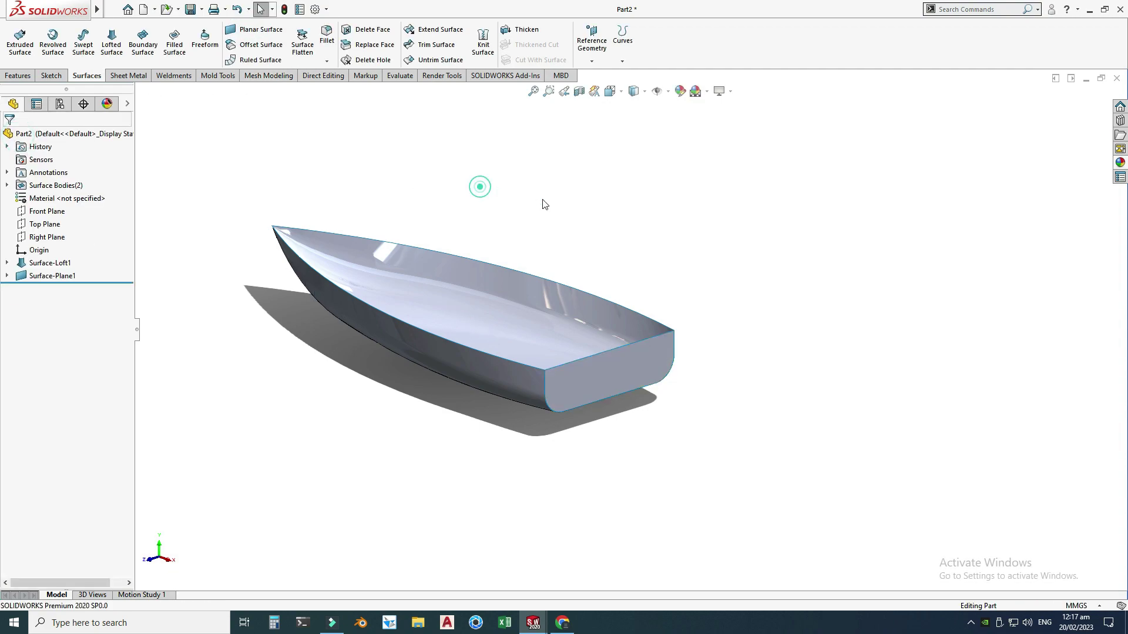
scroll(581, 219, "up", 3)
right_click(547, 158)
left_click(558, 207)
left_click_drag(558, 229, 574, 247)
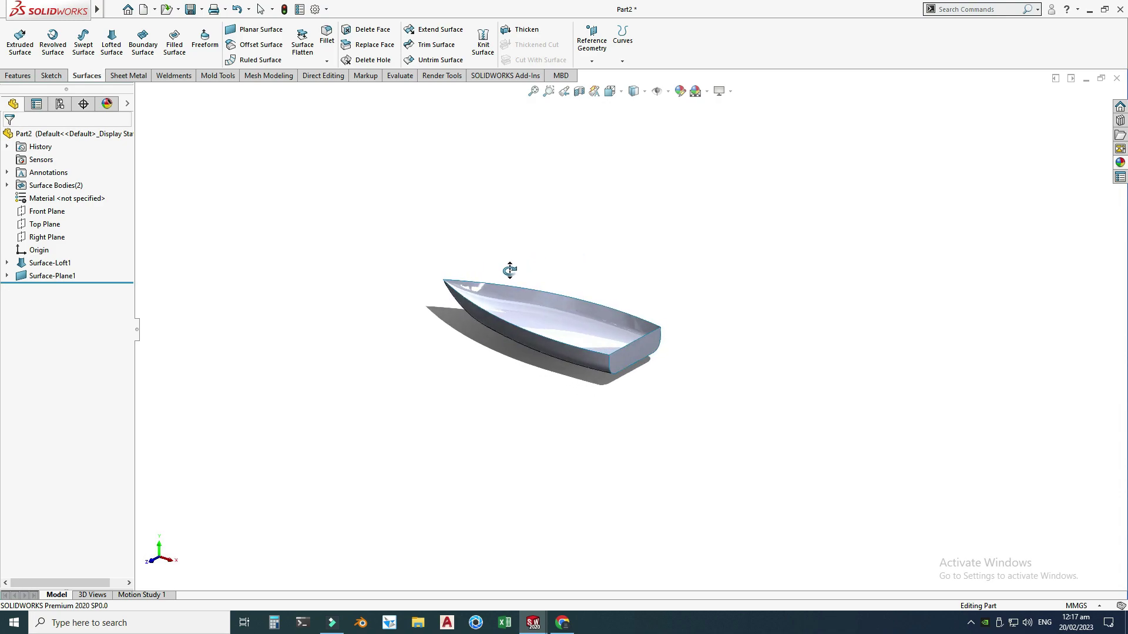
scroll(564, 300, "down", 2)
key("Escape")
left_click(513, 317)
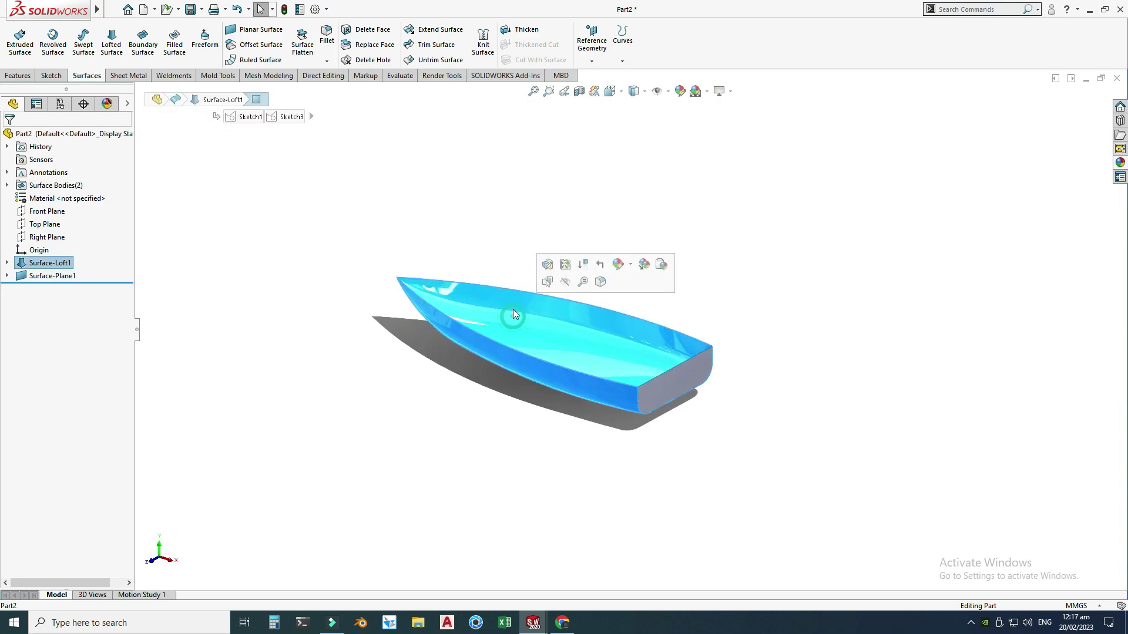
left_click(672, 387)
left_click(629, 254)
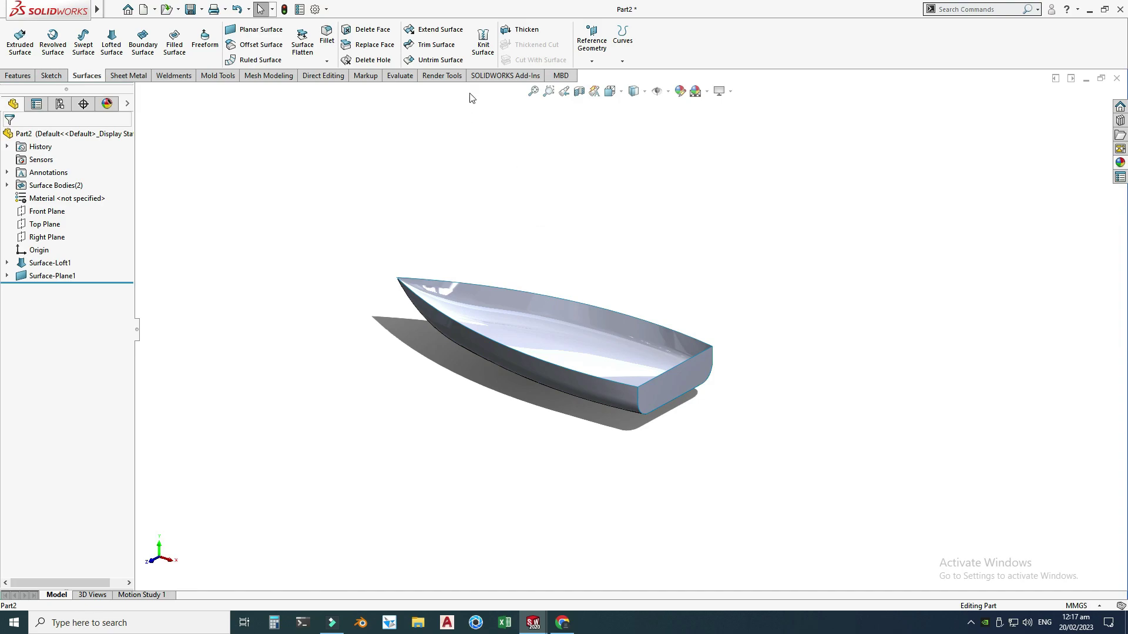
- Knit Surface-Loft1 and the transom surface into Surface-Knit1
left_click(483, 41)
left_click_drag(253, 174, 817, 487)
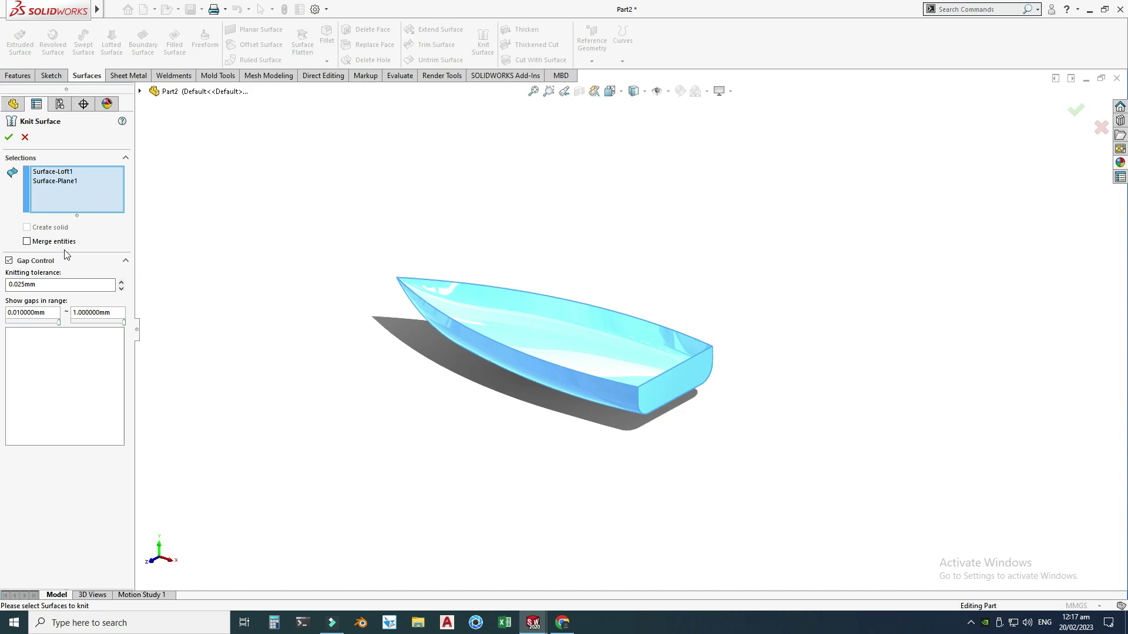
left_click(8, 138)
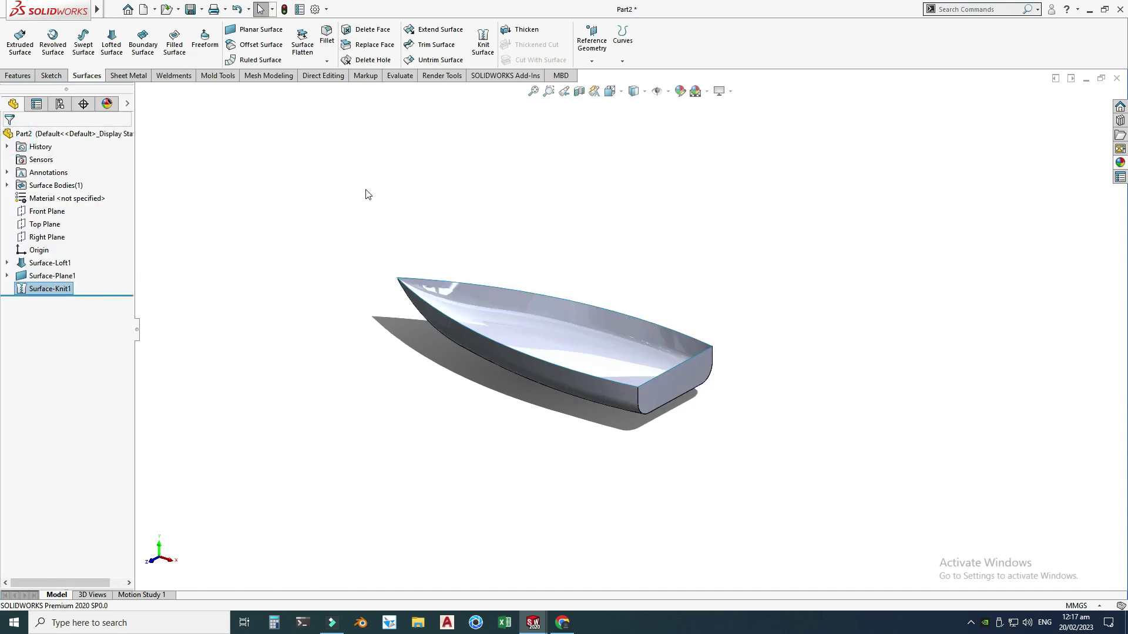
right_click(371, 179)
middle_click_drag(535, 265, 649, 365)
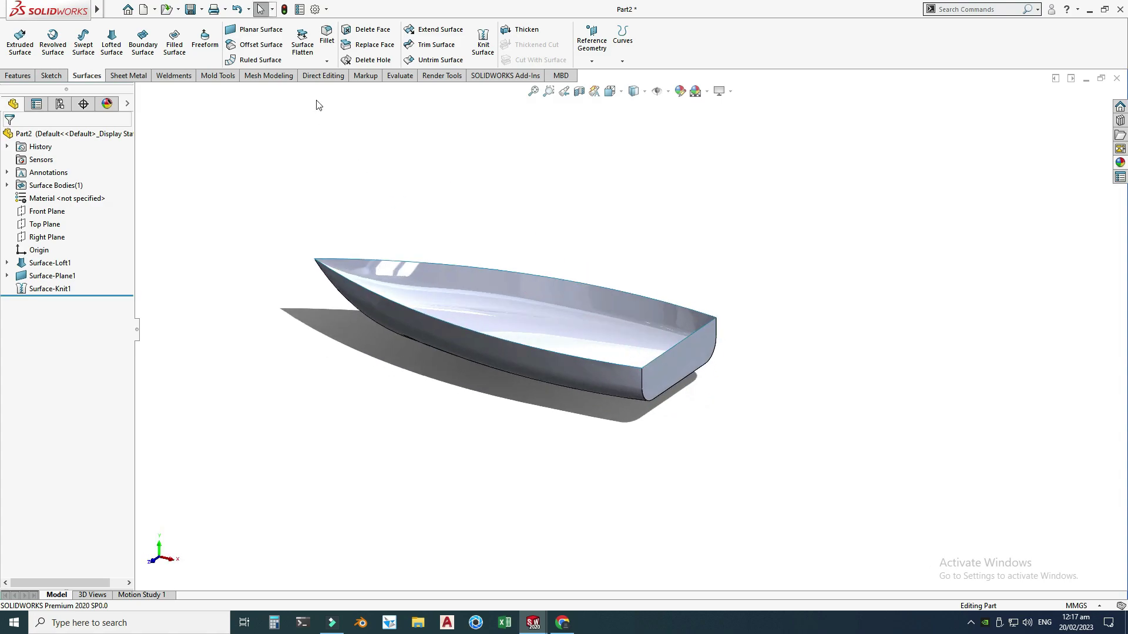
- Fillet the transom-to-hull edge with a 4 mm radius and orbit to inspect the rounded stern
left_click(326, 64)
left_click(340, 71)
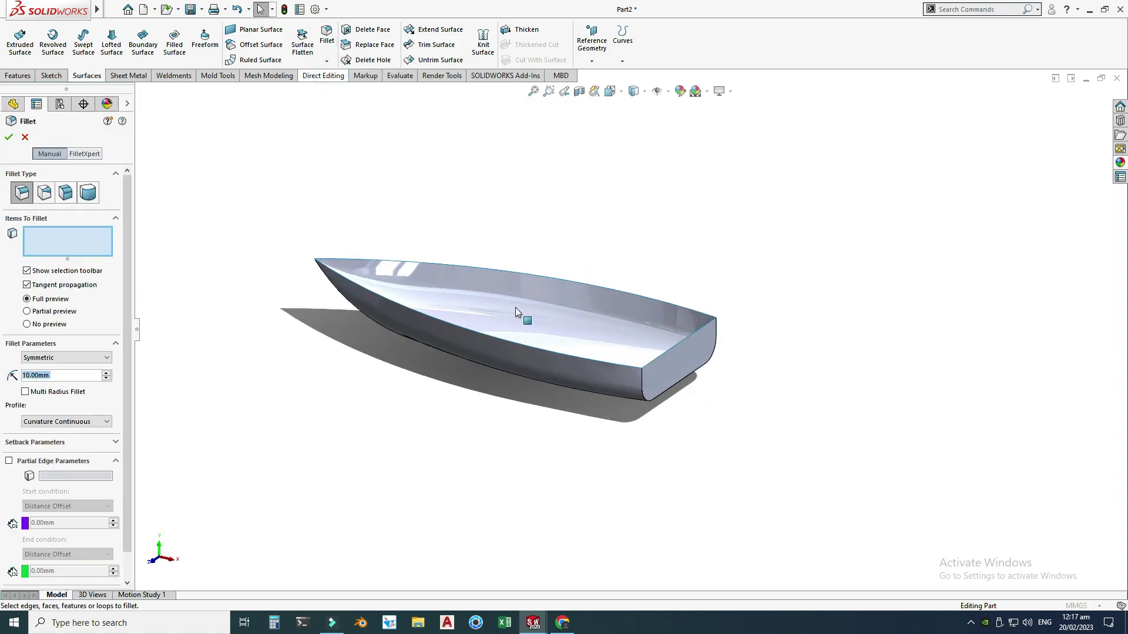
left_click(639, 388)
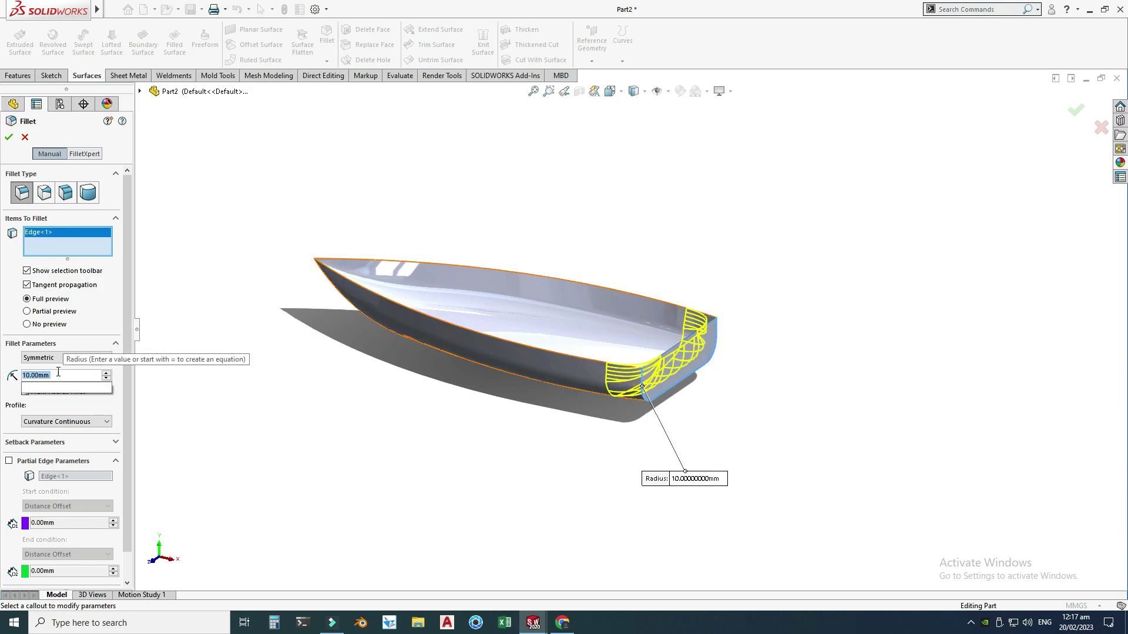
type("4")
key("Return")
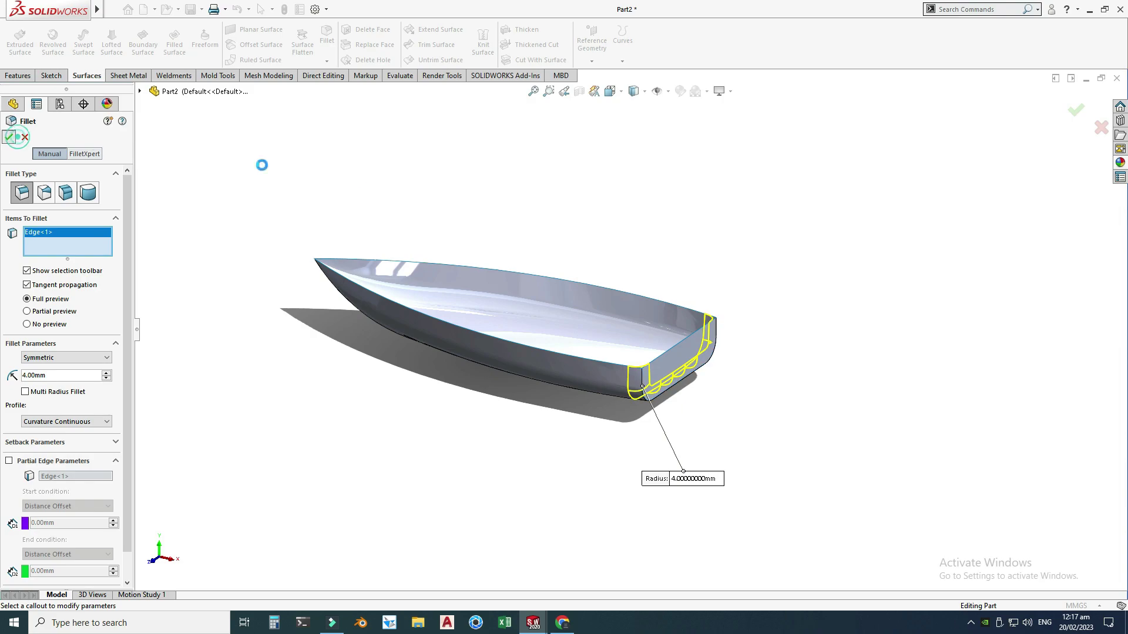
right_click(660, 207)
left_click(717, 273)
left_click_drag(717, 273, 496, 322)
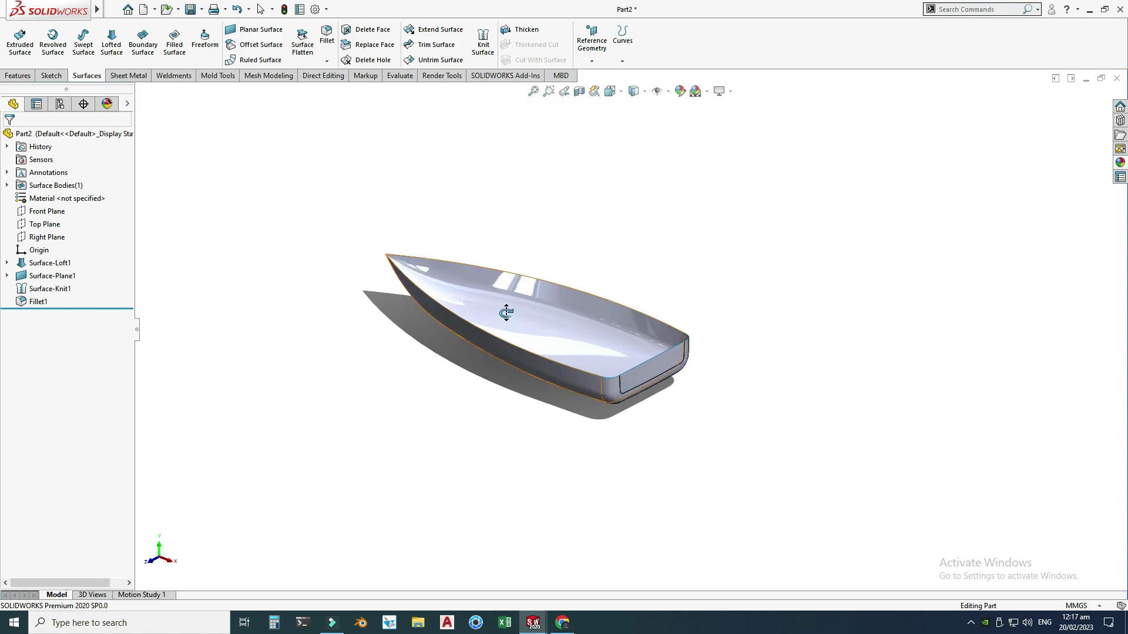
- Apply blue high gloss plastic from the Appearances library and orbit to inspect the hull
left_click(1121, 162)
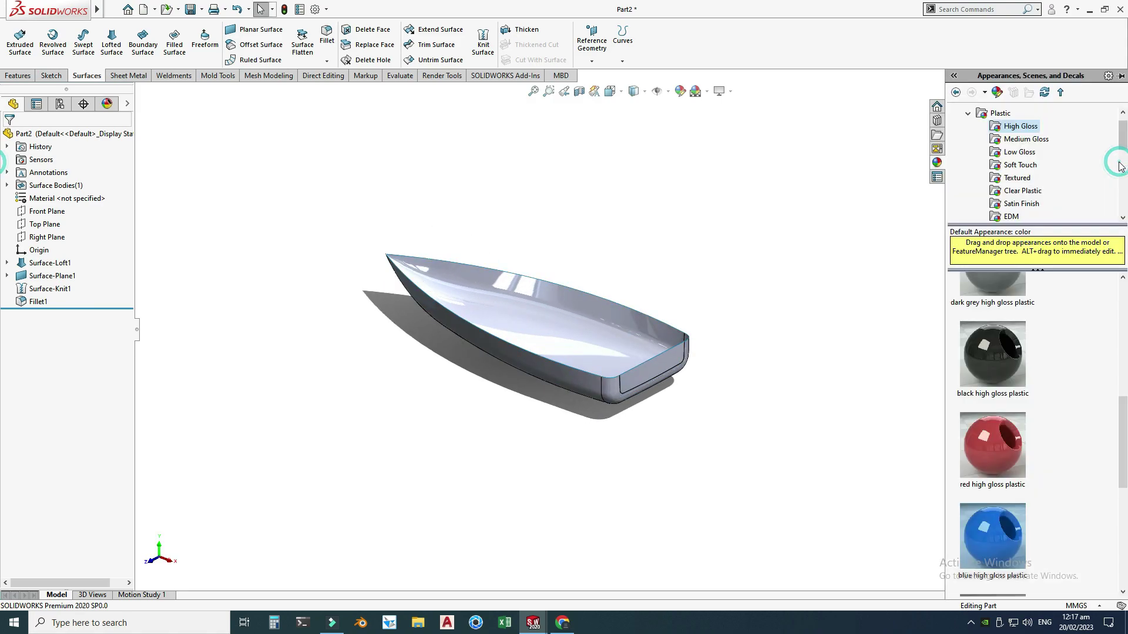
scroll(992, 376, "up", 3)
scroll(992, 376, "down", 6)
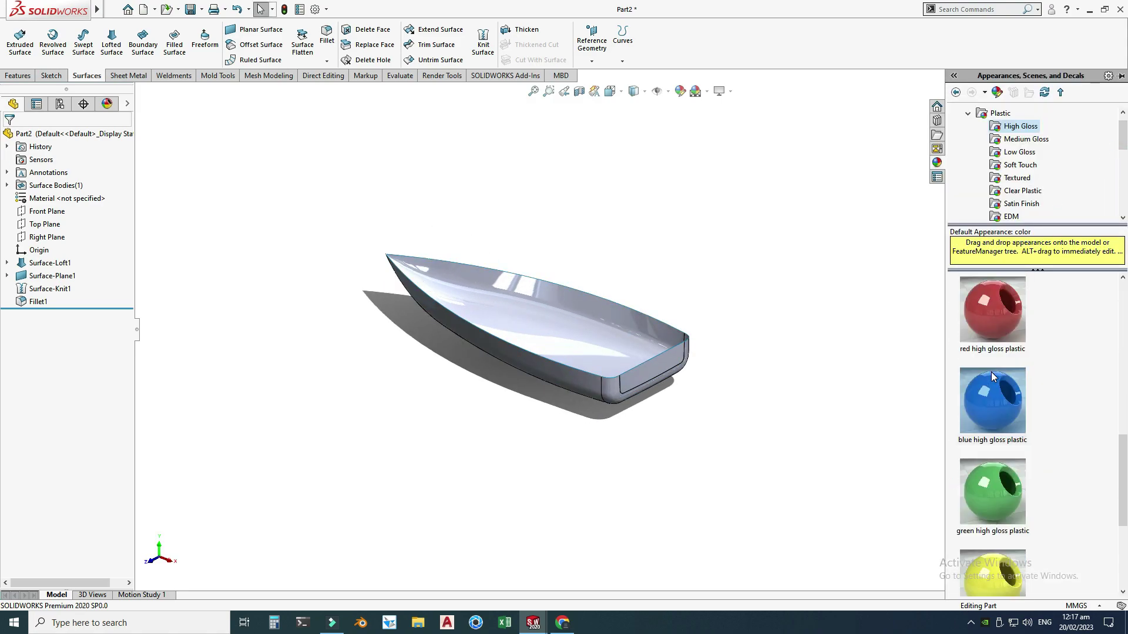
scroll(992, 376, "up", 3)
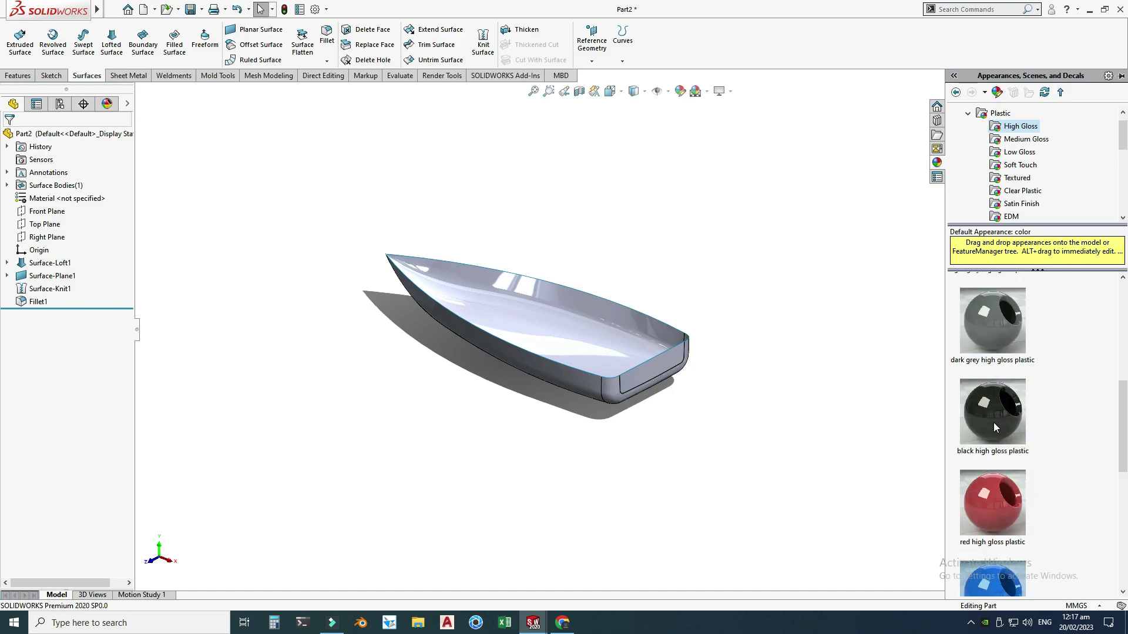
scroll(993, 422, "down", 3)
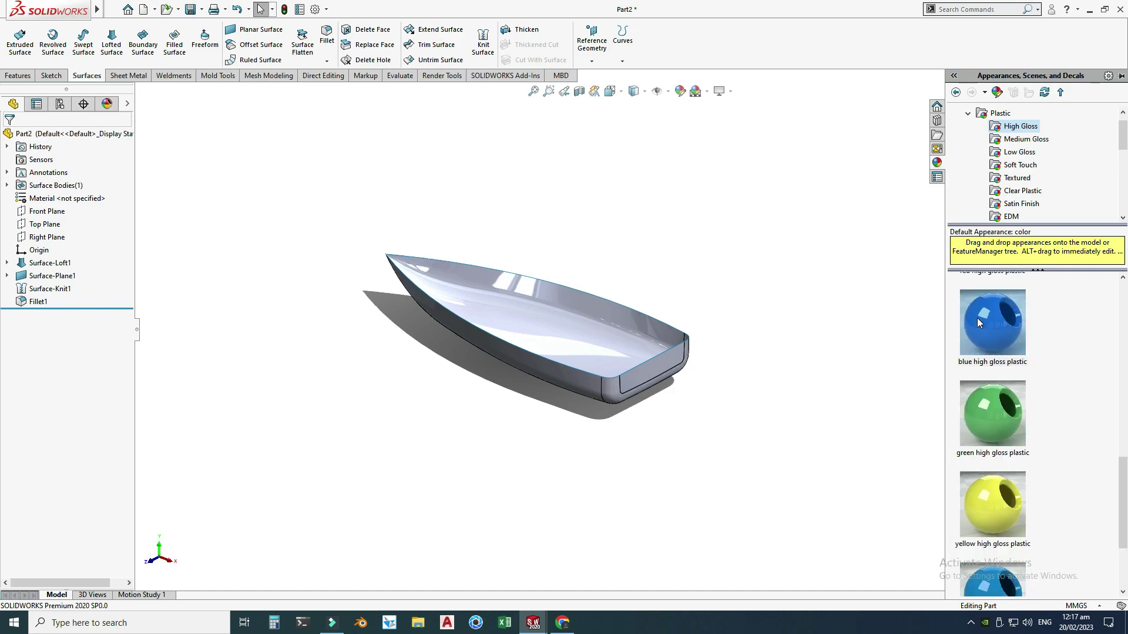
double_click(991, 314)
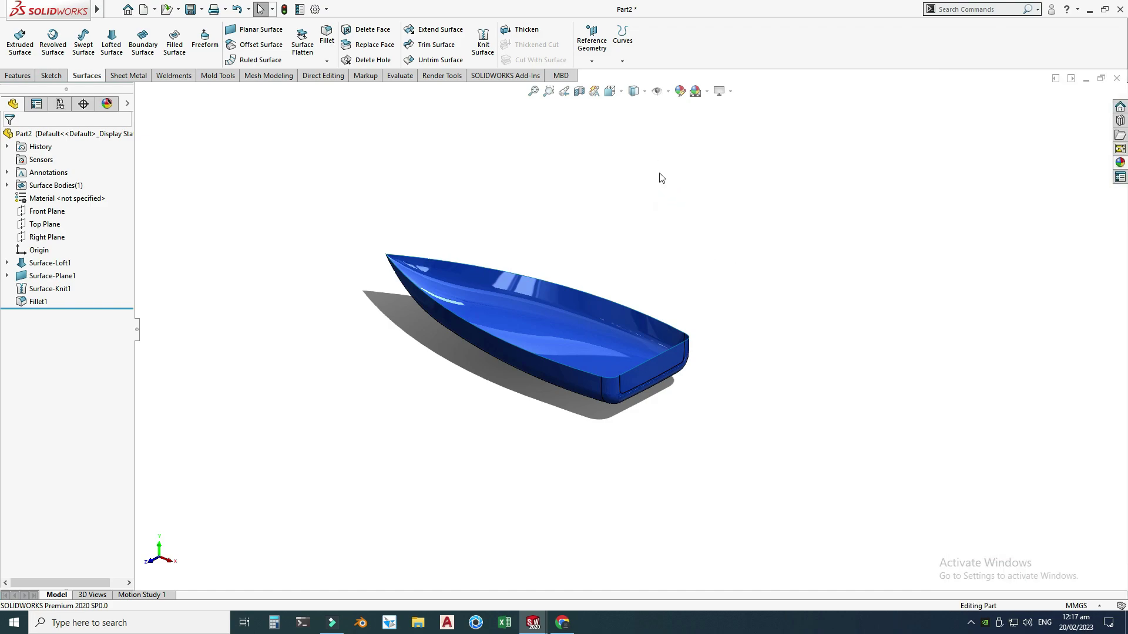
right_click(656, 187)
left_click(674, 235)
left_click_drag(646, 229, 694, 200)
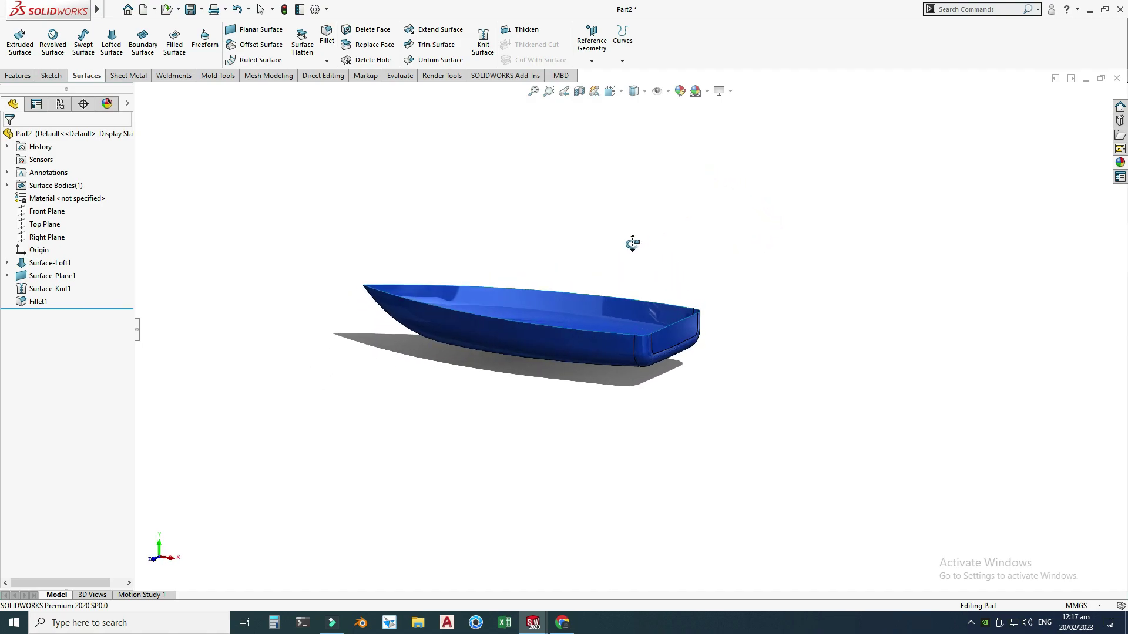
left_click_drag(632, 243, 530, 227)
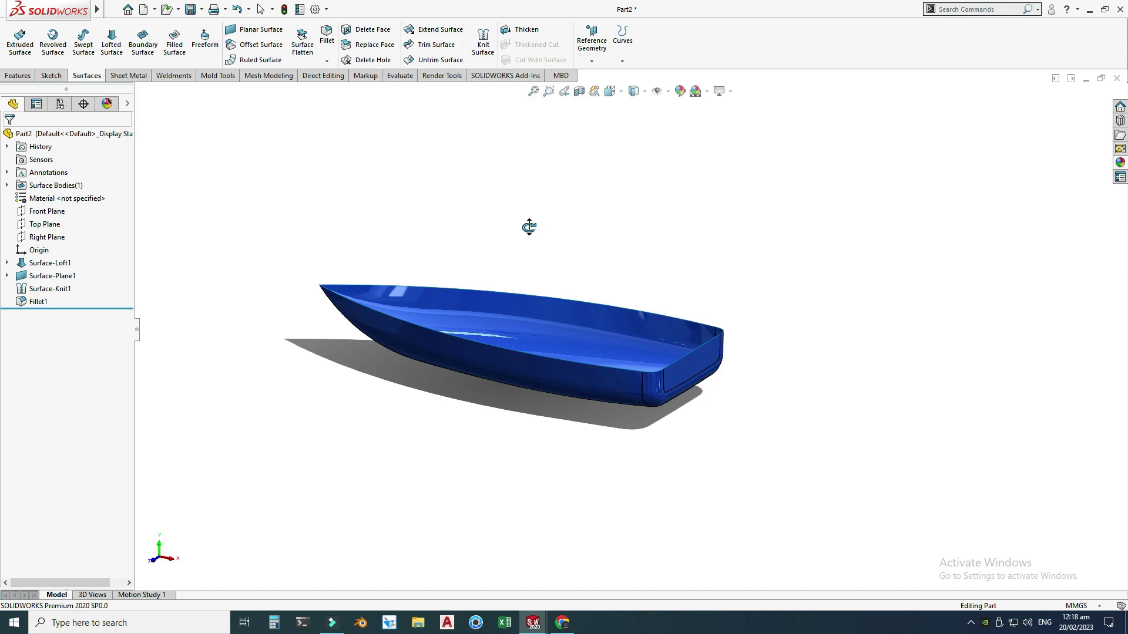